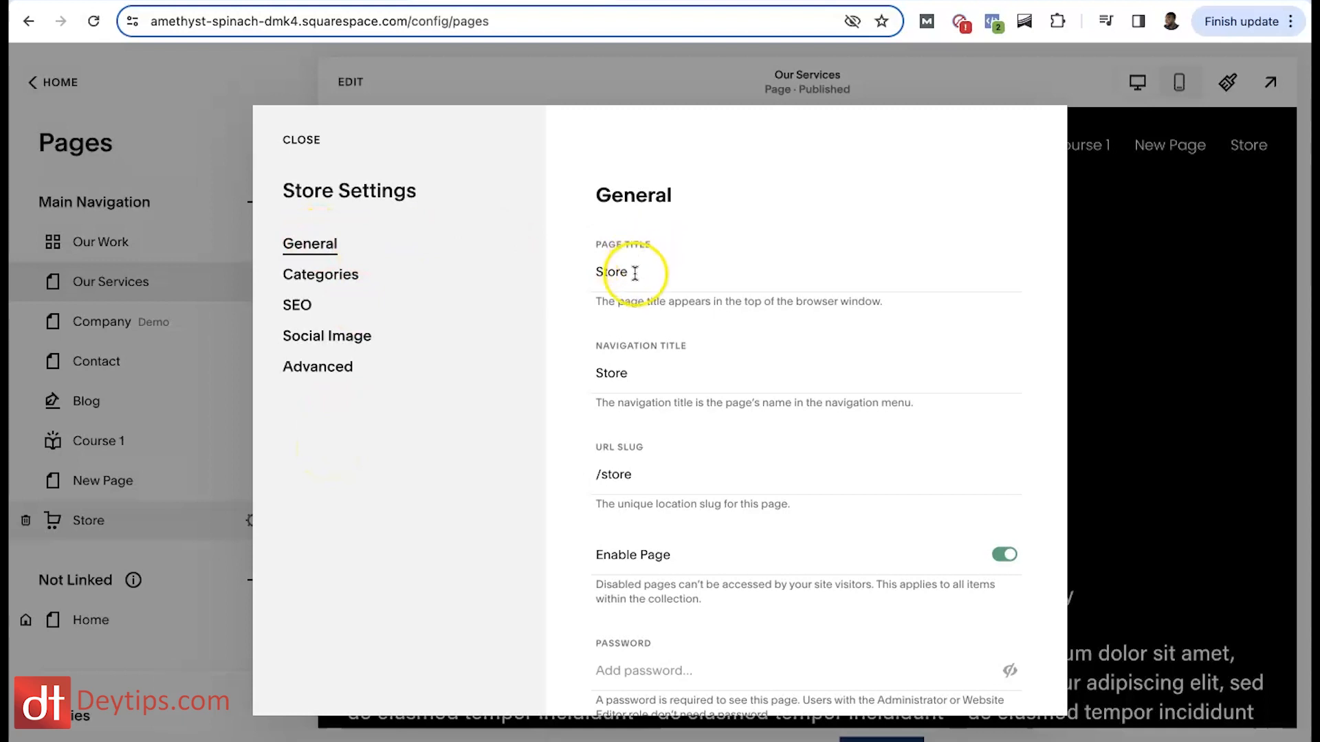
Examine the Store page's title, navigation title and other general settings.
{"action": "left_click", "coordinate": [646, 274]}
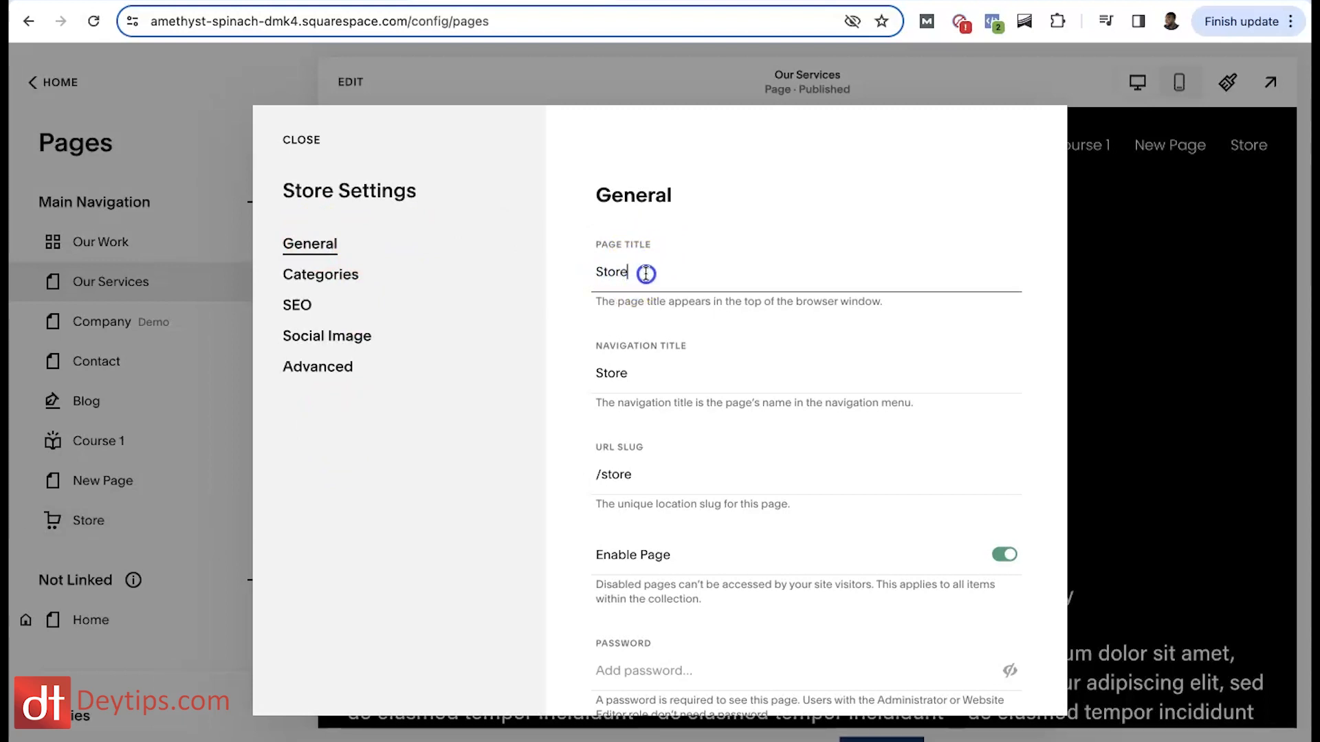
{"action": "left_click", "coordinate": [642, 274]}
{"action": "left_click_drag", "start_coordinate": [643, 275], "coordinate": [589, 273]}
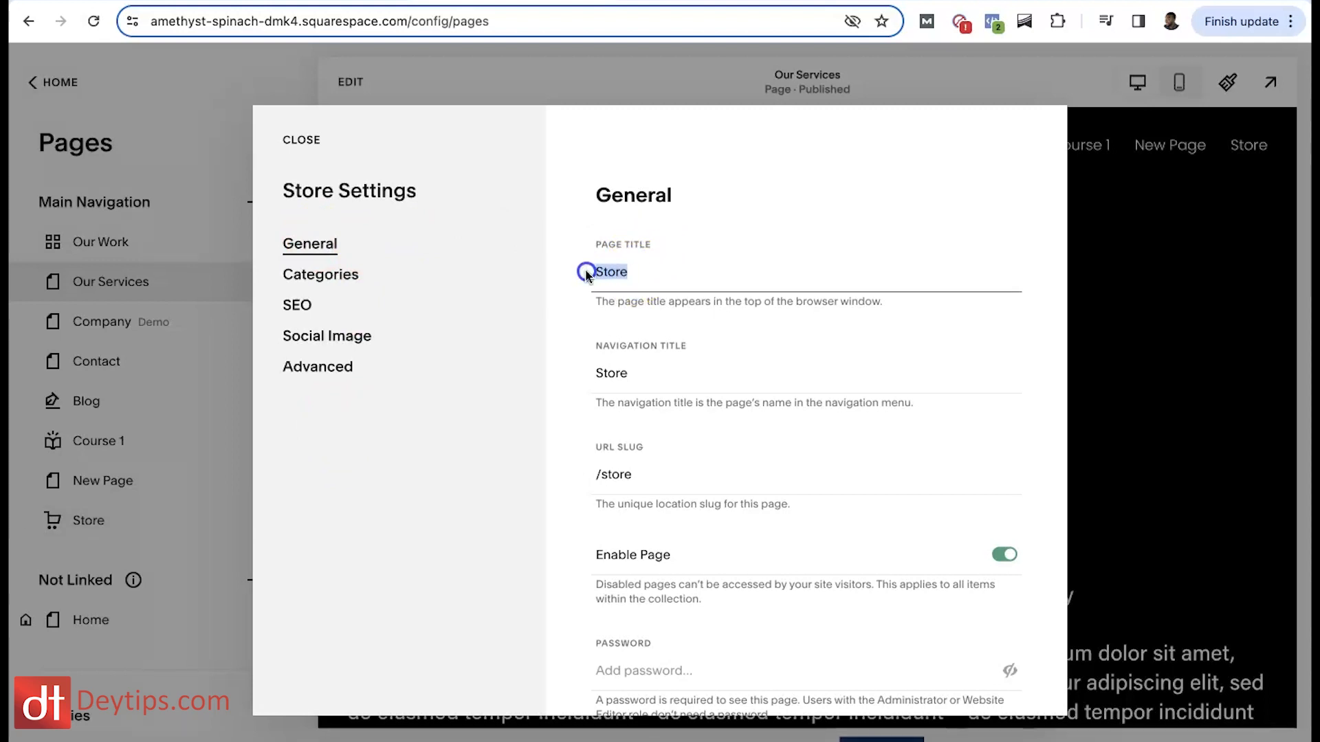
{"action": "left_click", "coordinate": [647, 273]}
{"action": "left_click", "coordinate": [628, 274]}
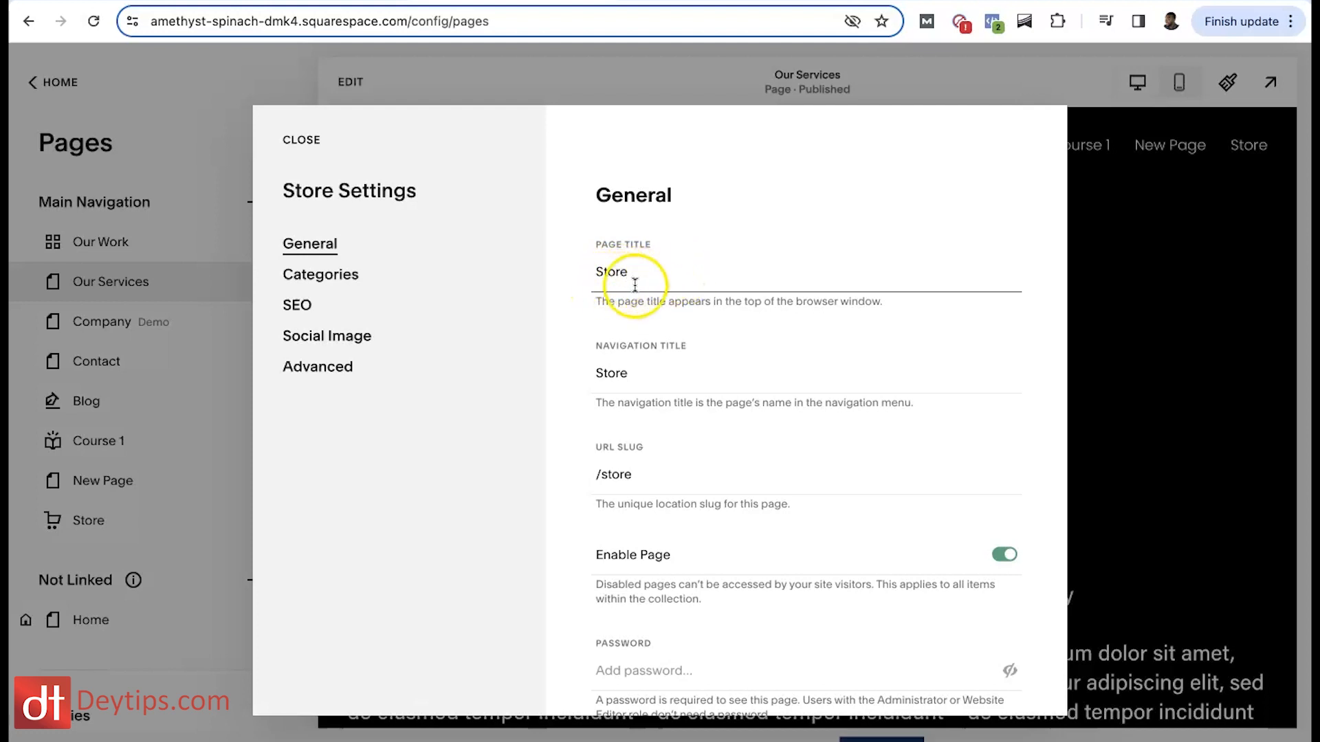
{"action": "left_click", "coordinate": [641, 377]}
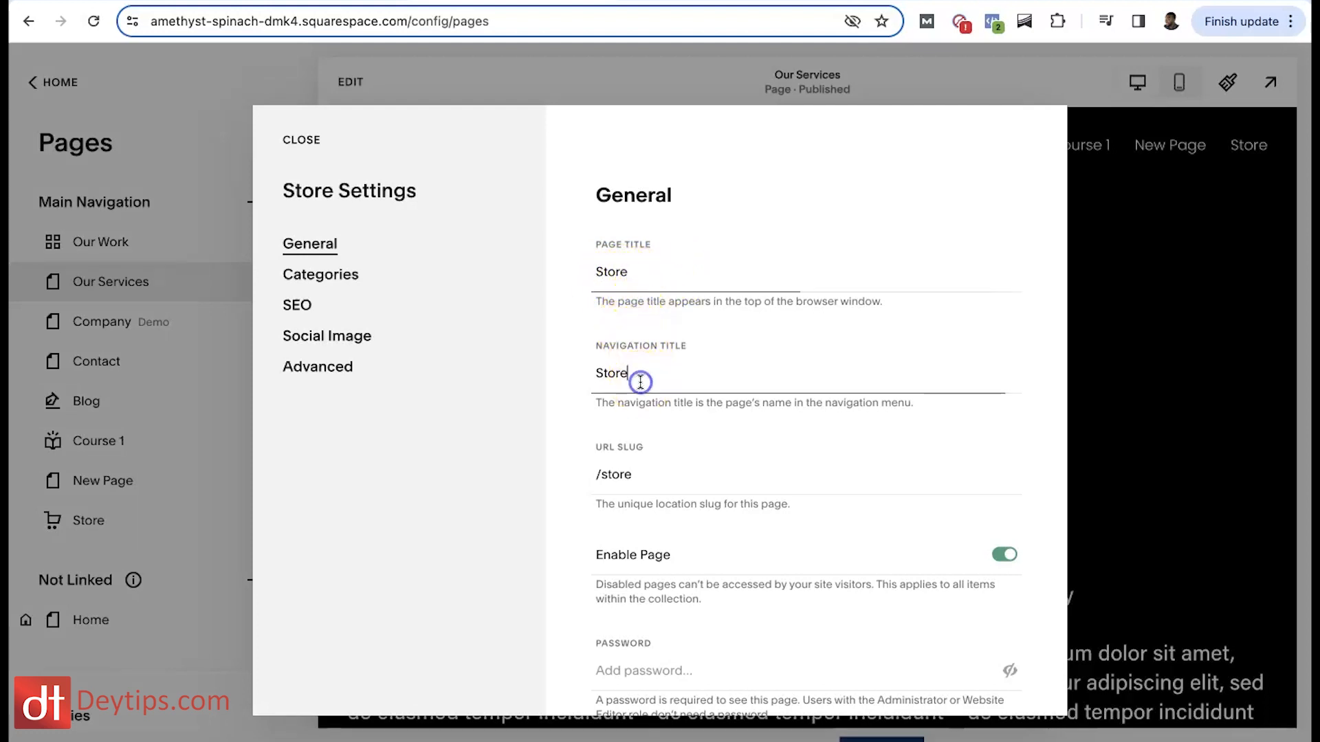
{"action": "scroll", "coordinate": [641, 375], "scroll_direction": "down", "scroll_amount": 1}
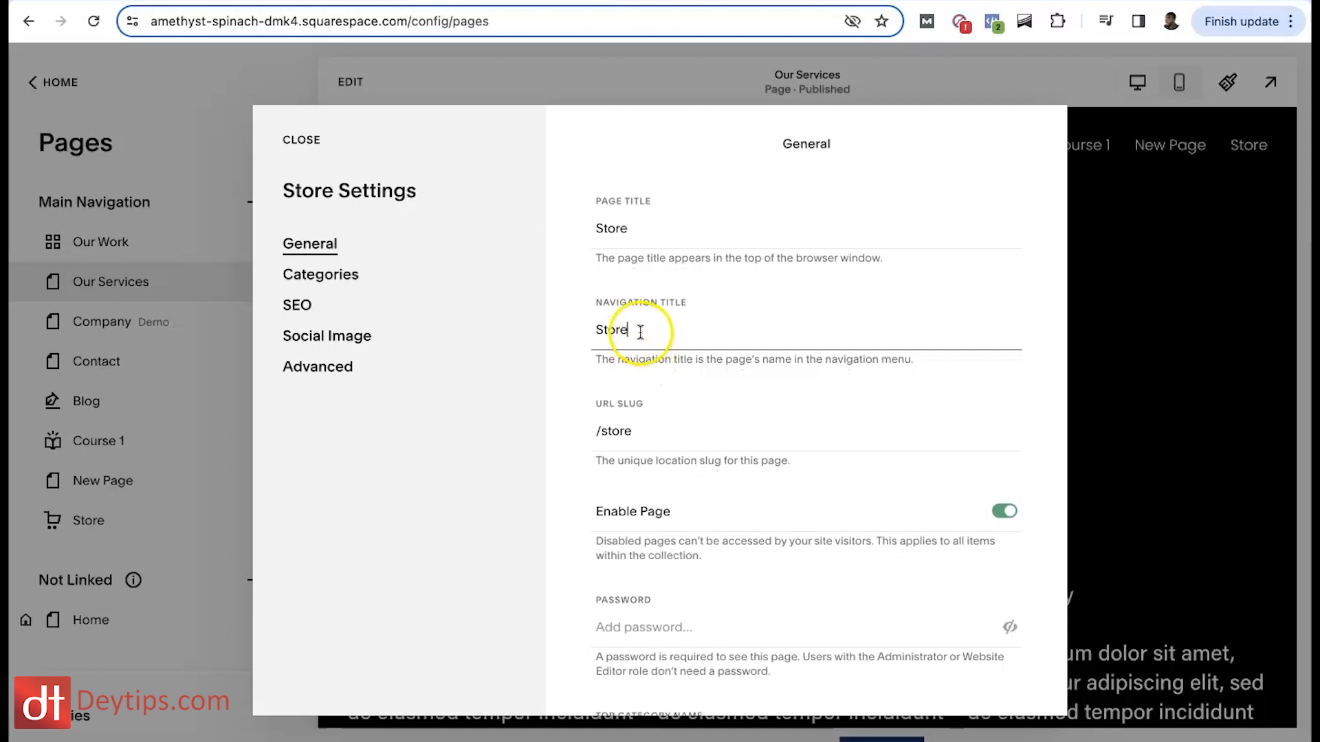
{"action": "scroll", "coordinate": [641, 332], "scroll_direction": "down", "scroll_amount": 1}
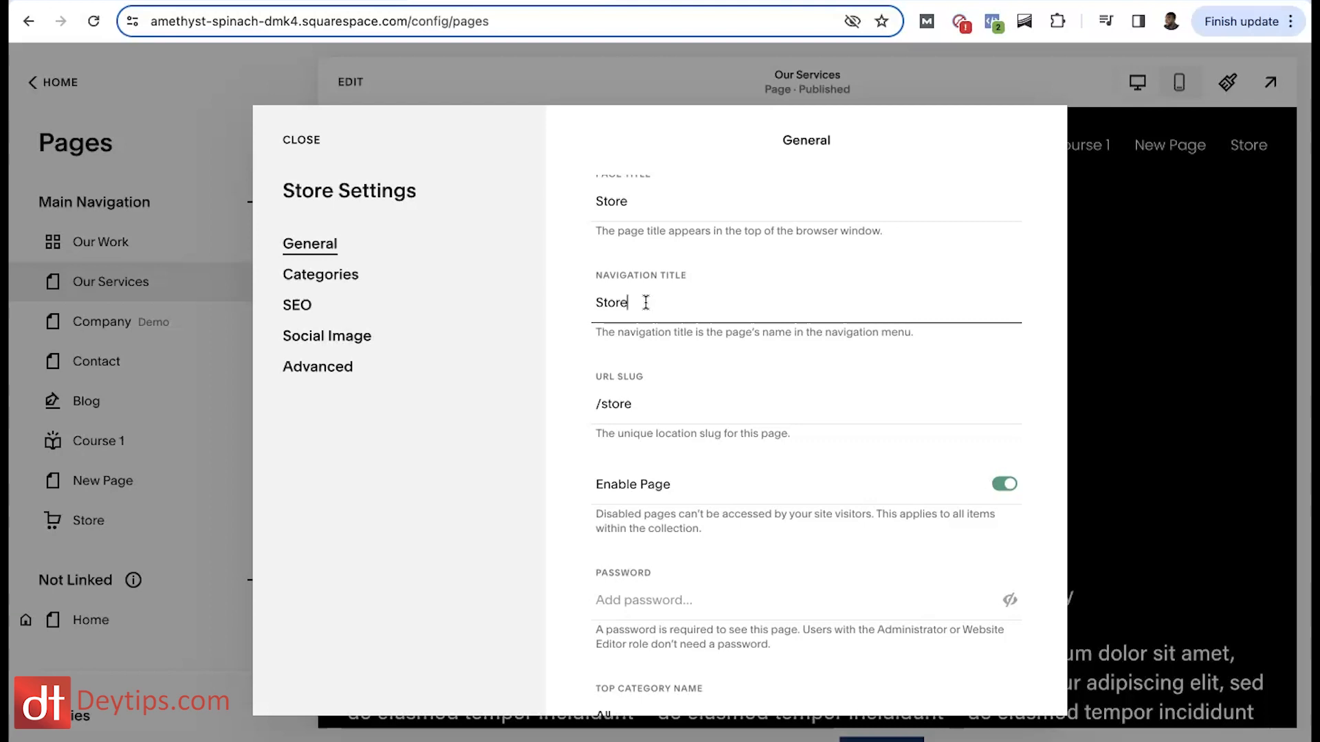
Set the Store page's URL slug to kites-for-sale.
{"action": "scroll", "coordinate": [642, 298], "scroll_direction": "down", "scroll_amount": 1}
{"action": "left_click", "coordinate": [644, 323]}
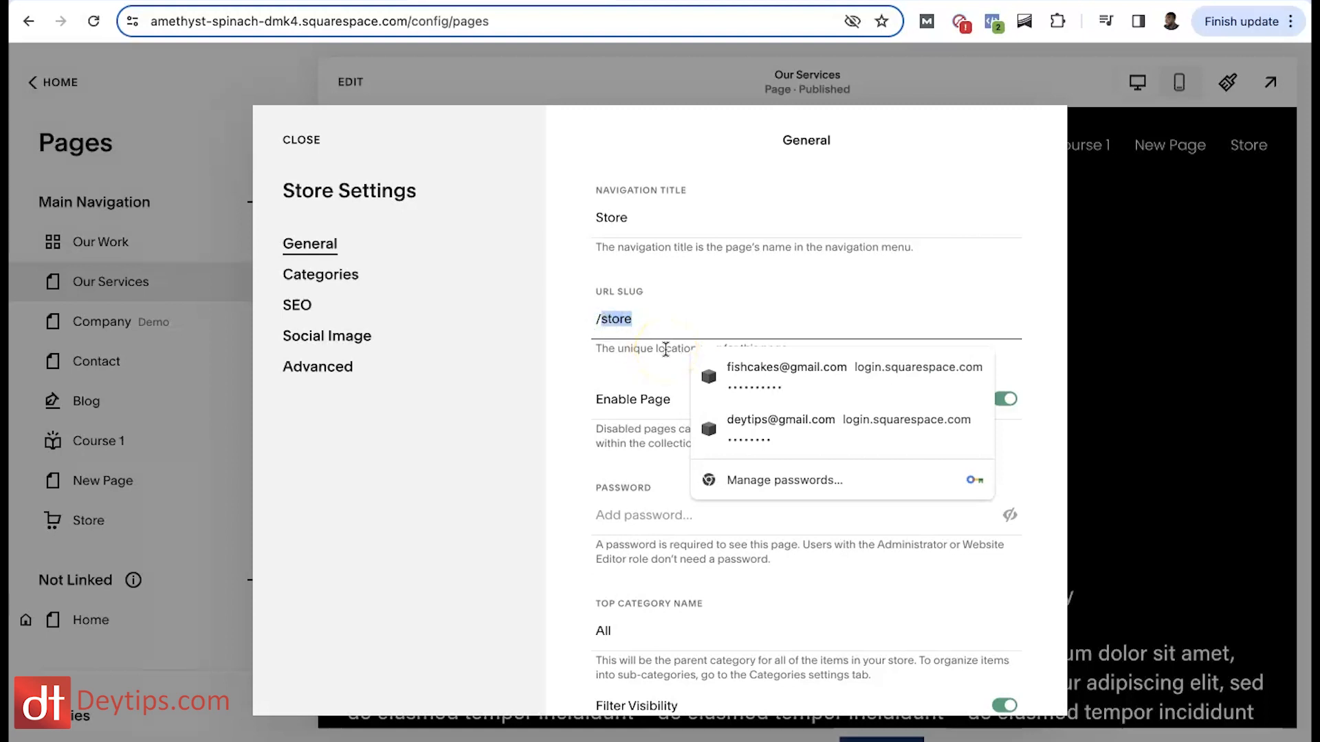
{"action": "left_click", "coordinate": [648, 319]}
{"action": "key", "text": "BackSpace"}
{"action": "key", "text": "BackSpace"}
{"action": "key", "text": "BackSpace"}
{"action": "type", "text": "kites-for-sal"}
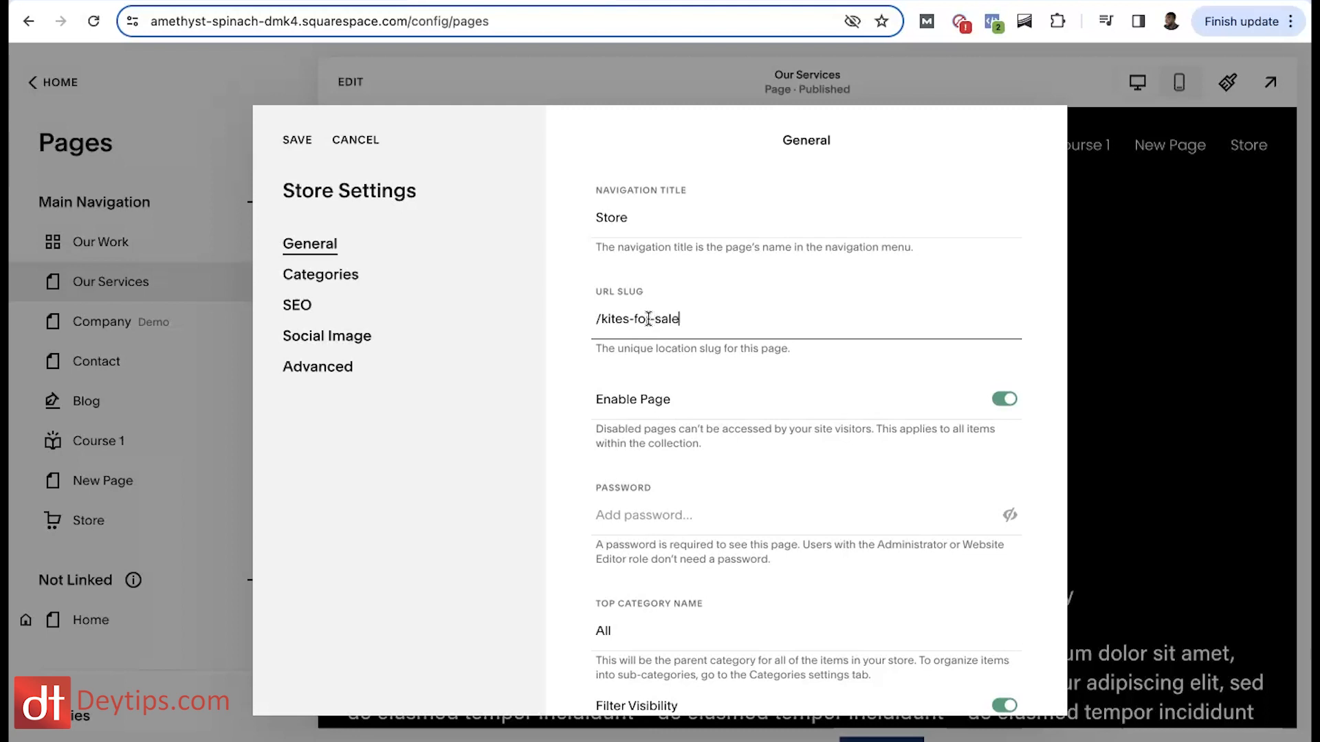
{"action": "left_click", "coordinate": [628, 319]}
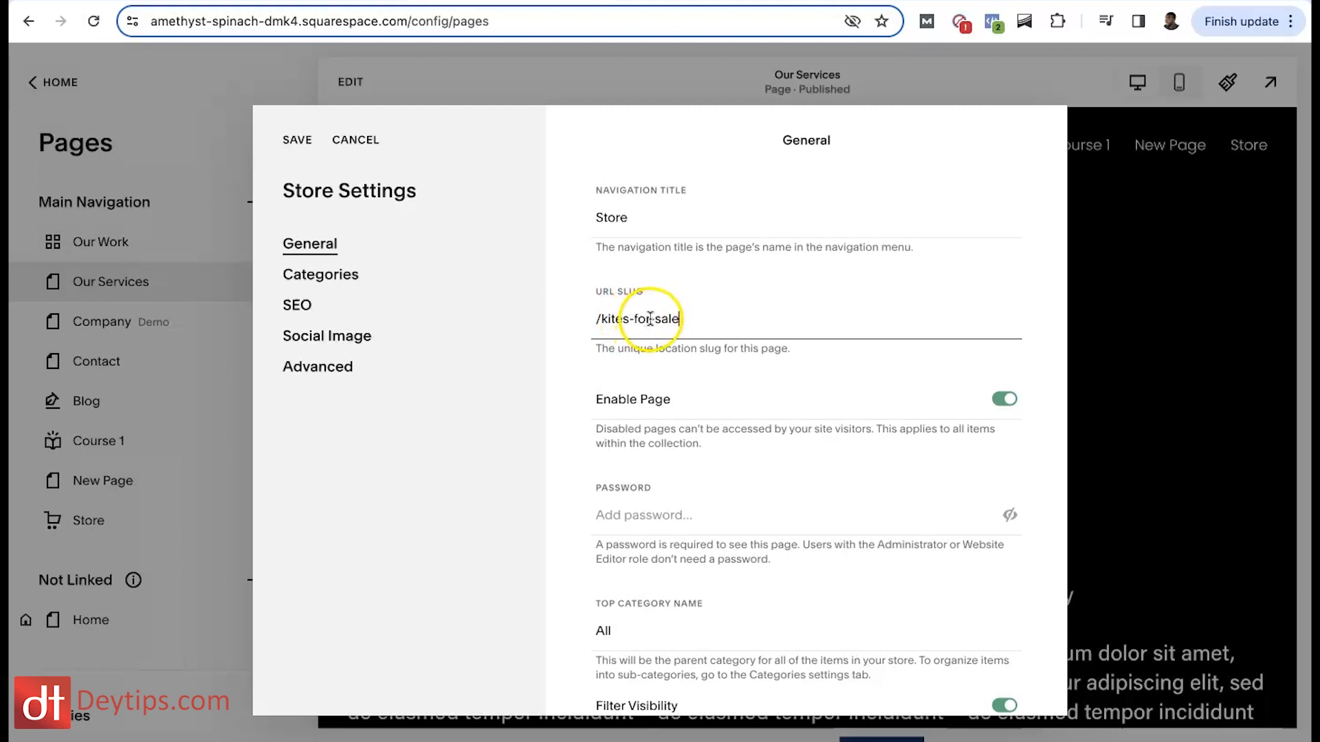
{"action": "left_click", "coordinate": [719, 323]}
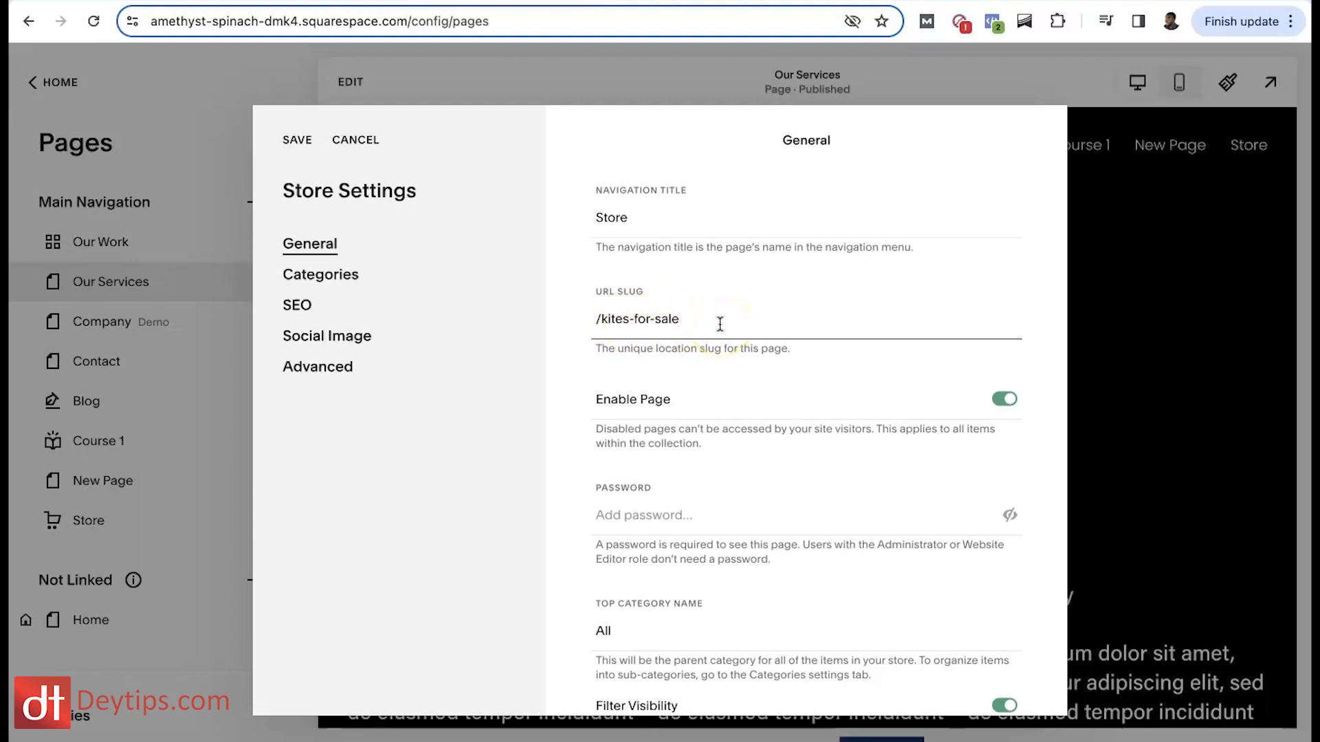
Clear the Store page's URL slug and re-enter it as kites-for-sale.
{"action": "key", "text": "ctrl+a"}
{"action": "key", "text": "BackSpace"}
{"action": "left_click", "coordinate": [657, 323]}
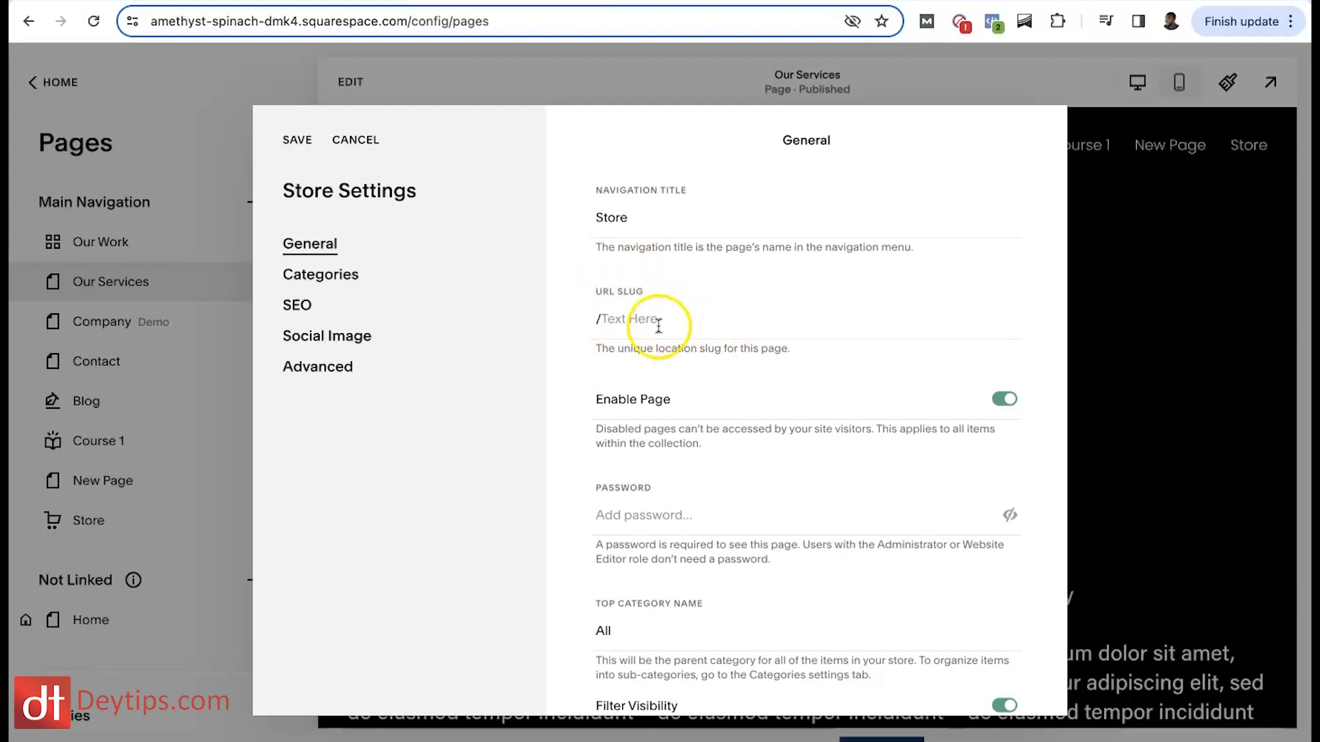
{"action": "type", "text": "ki"}
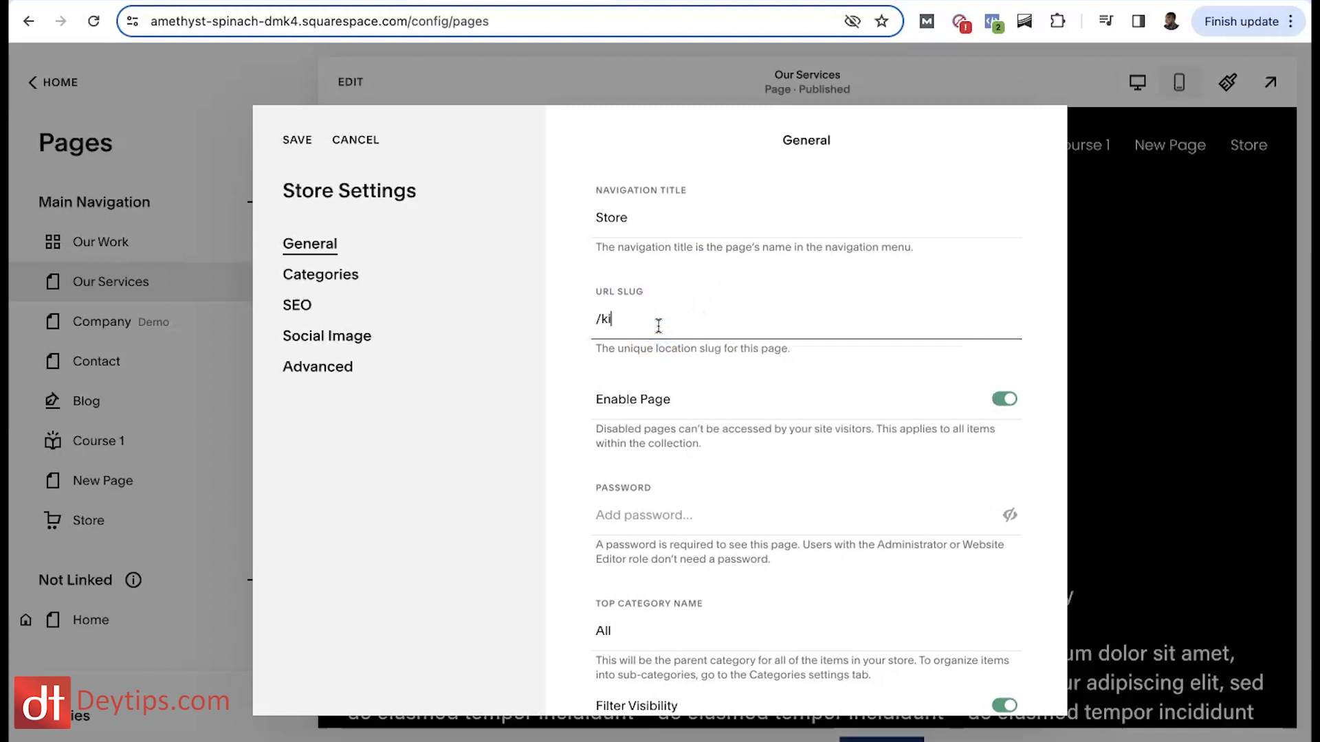
{"action": "type", "text": "tes-for"}
{"action": "left_click_drag", "start_coordinate": [690, 320], "coordinate": [627, 319]}
{"action": "key", "text": "BackSpace"}
{"action": "left_click", "coordinate": [655, 367]}
{"action": "left_click", "coordinate": [665, 321]}
{"action": "type", "text": "-"}
{"action": "type", "text": "fo"}
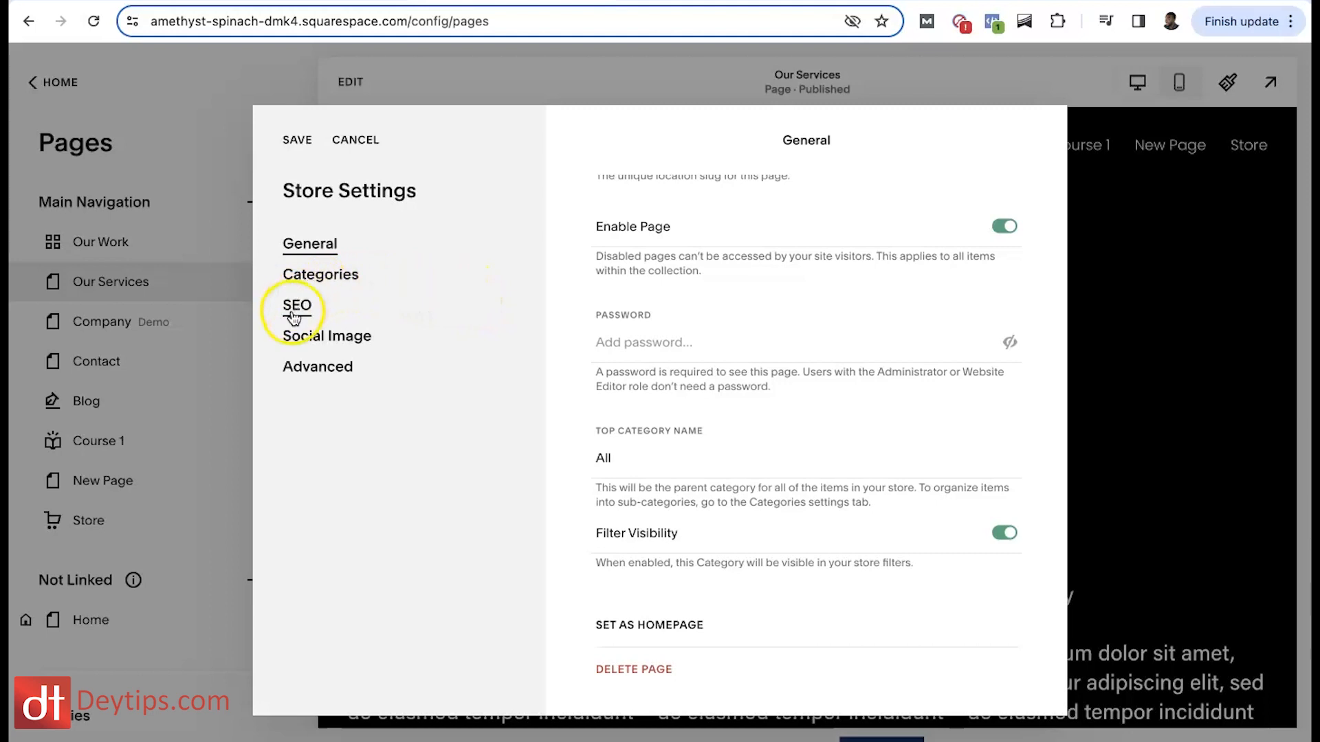
Set the SEO title of the Store page to "Kite for sale" in its SEO settings.
{"action": "left_click", "coordinate": [296, 308]}
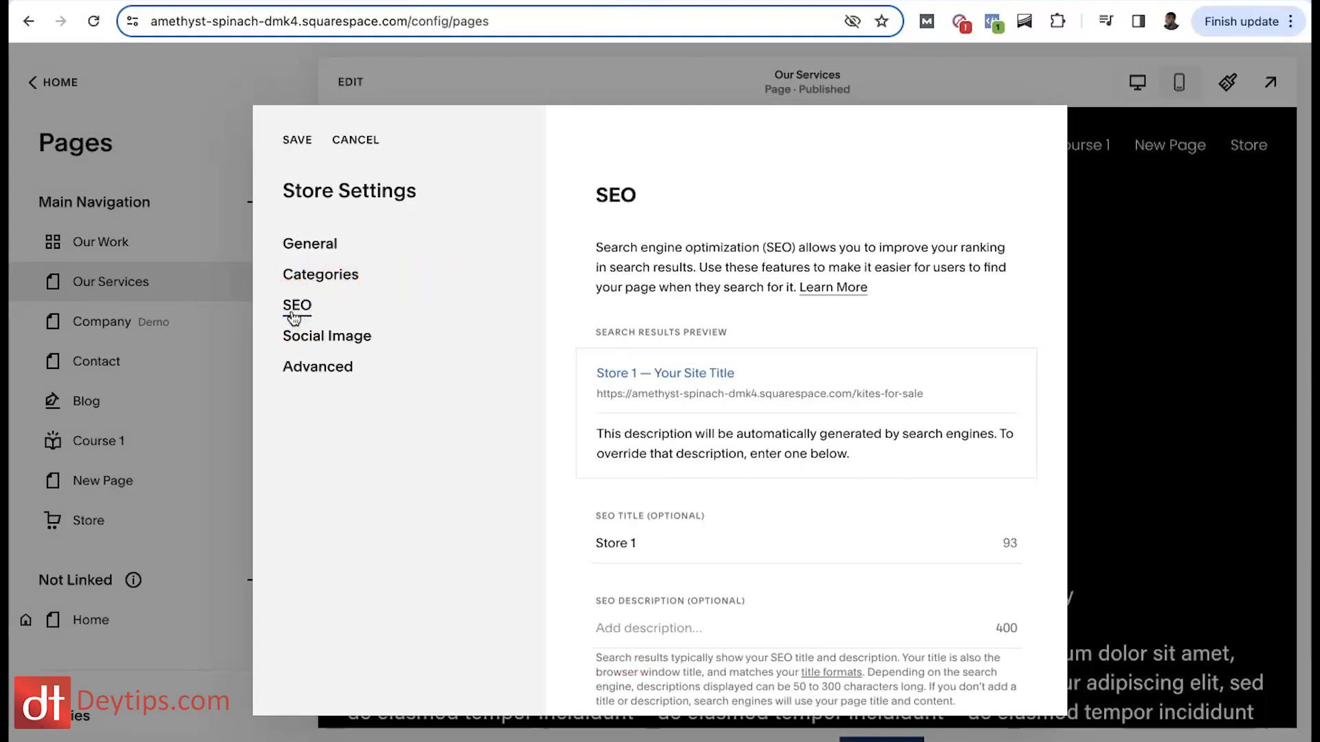
{"action": "scroll", "coordinate": [788, 429], "scroll_direction": "down", "scroll_amount": 1}
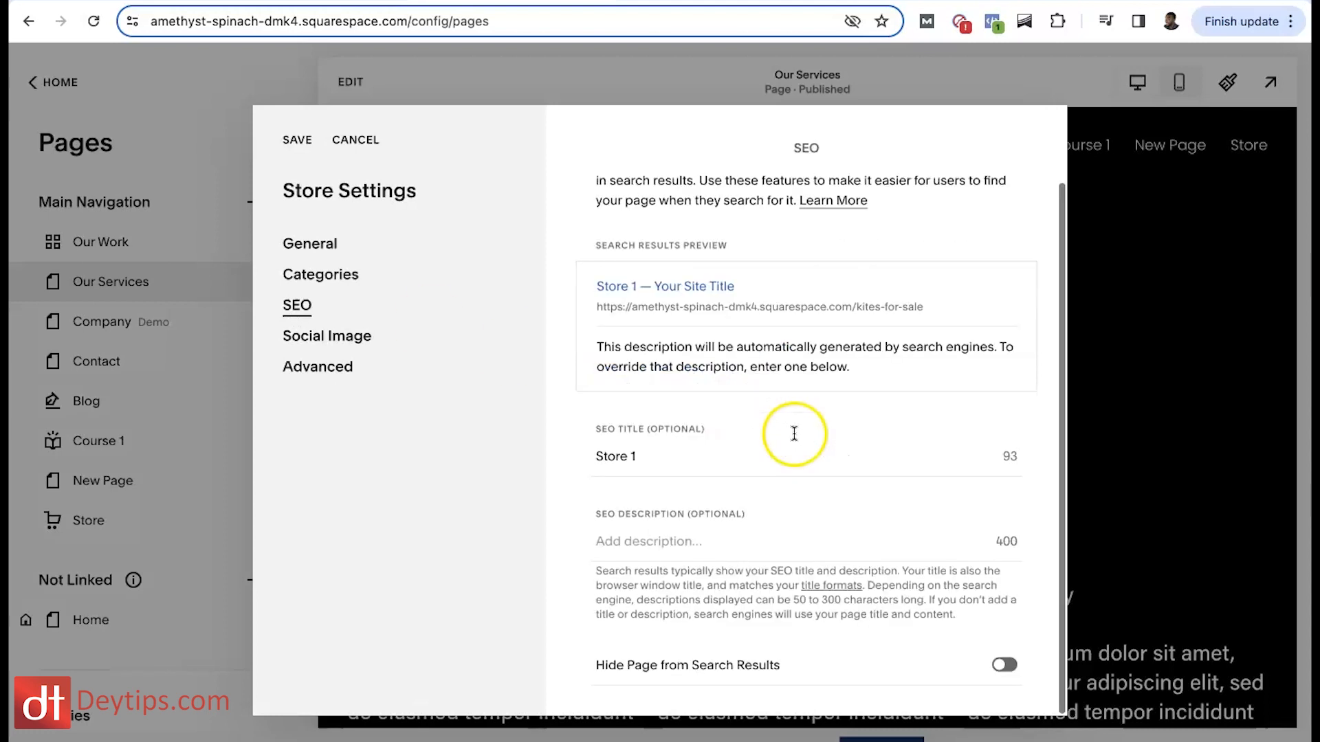
{"action": "left_click_drag", "start_coordinate": [676, 454], "coordinate": [567, 464]}
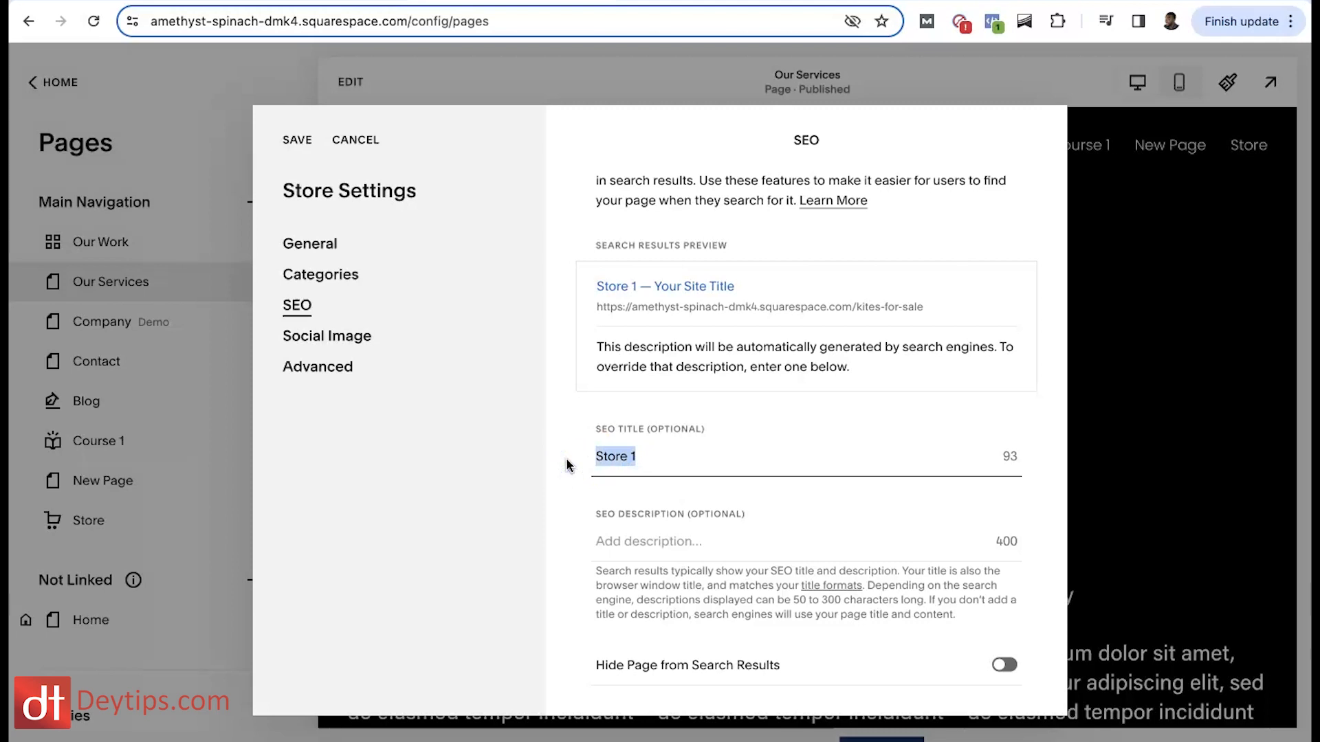
{"action": "type", "text": "Ki"}
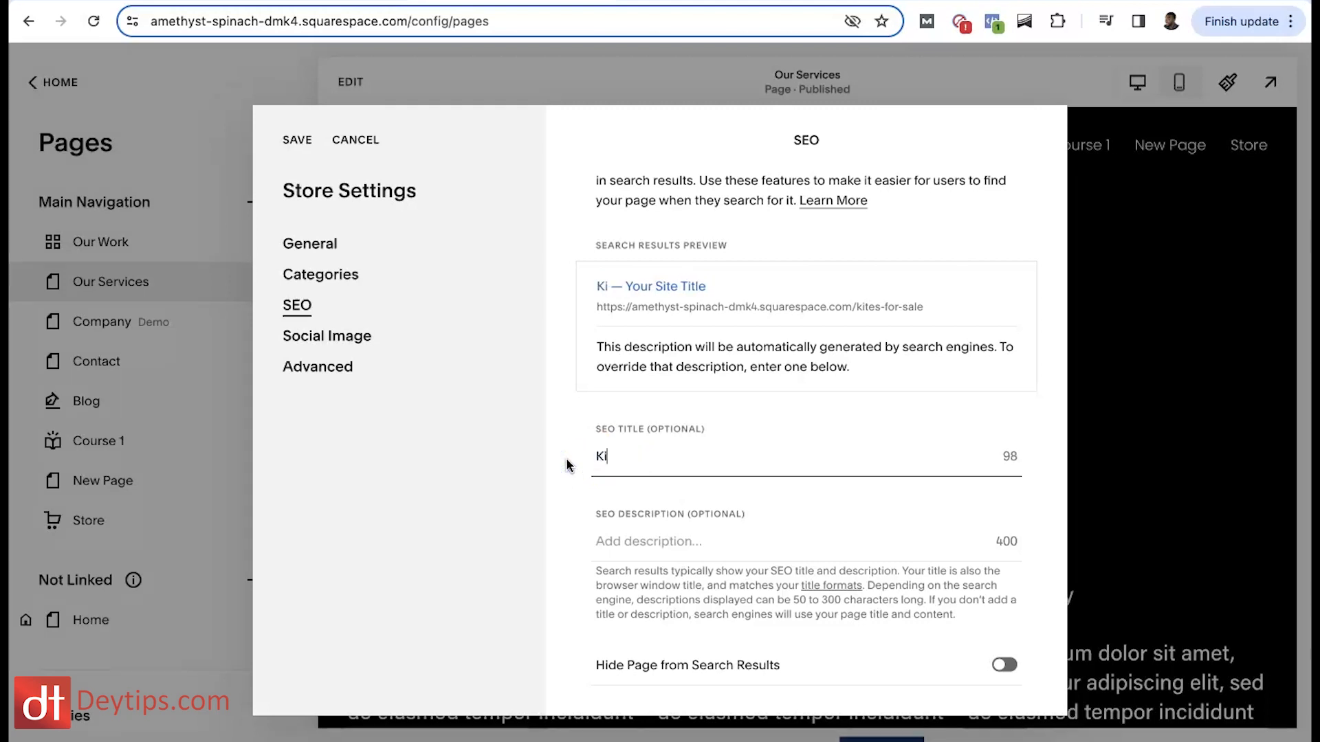
{"action": "type", "text": "te for sale"}
{"action": "left_click_drag", "start_coordinate": [567, 460], "coordinate": [643, 265]}
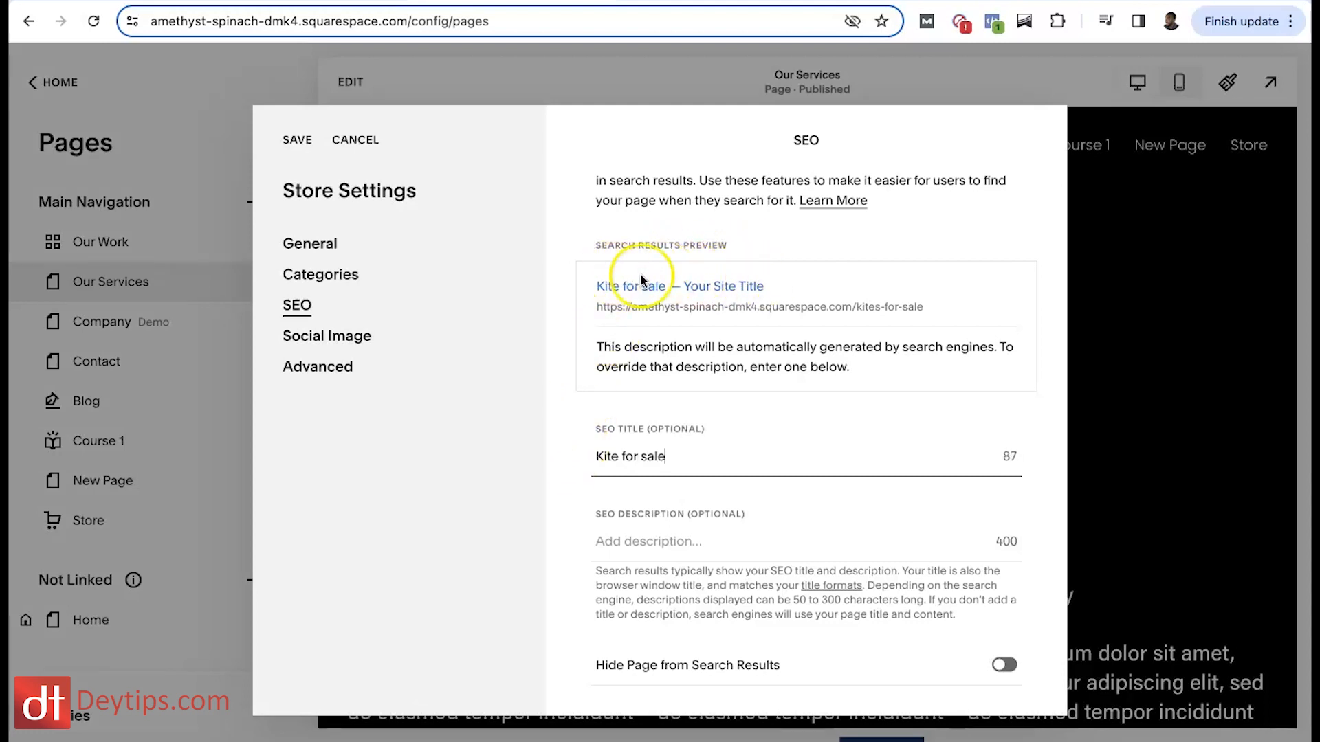
{"action": "left_click", "coordinate": [690, 454]}
{"action": "left_click_drag", "start_coordinate": [690, 455], "coordinate": [591, 456]}
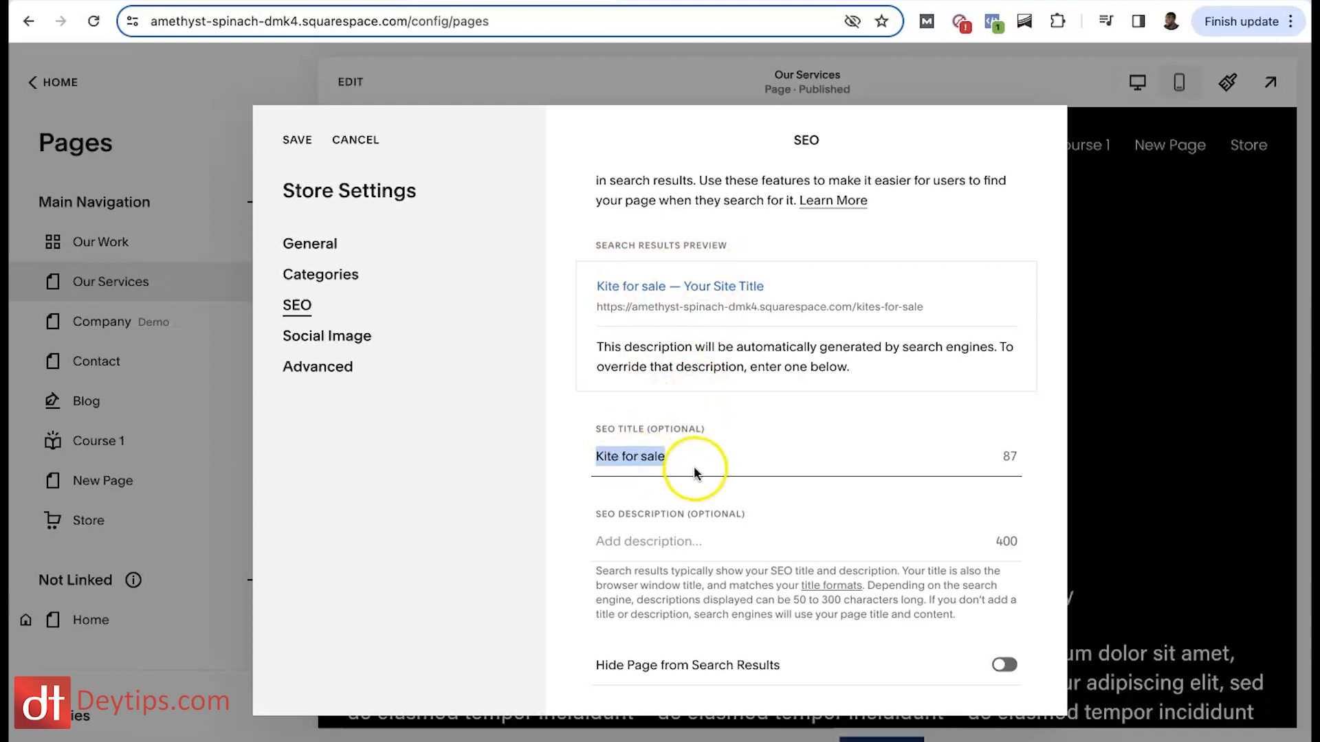
{"action": "left_click", "coordinate": [686, 543]}
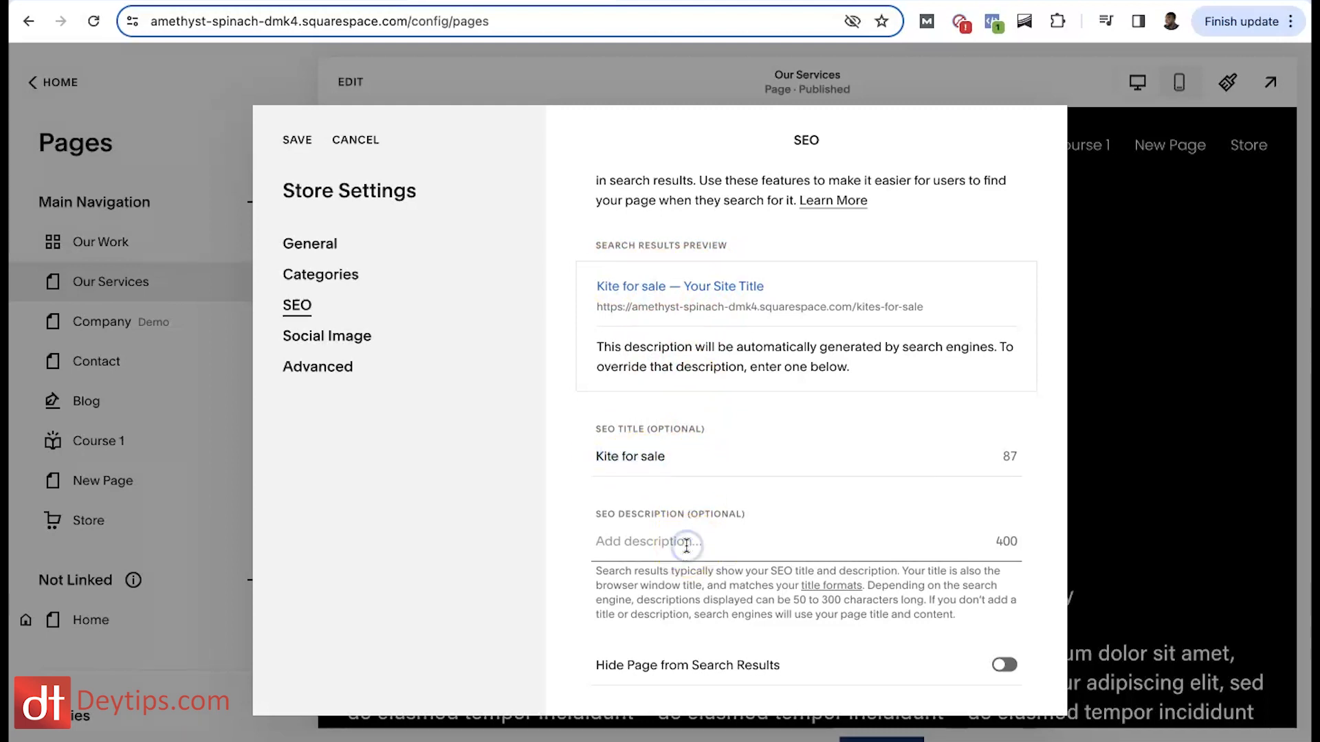
{"action": "left_click", "coordinate": [620, 540]}
{"action": "left_click", "coordinate": [604, 448]}
{"action": "left_click", "coordinate": [642, 539]}
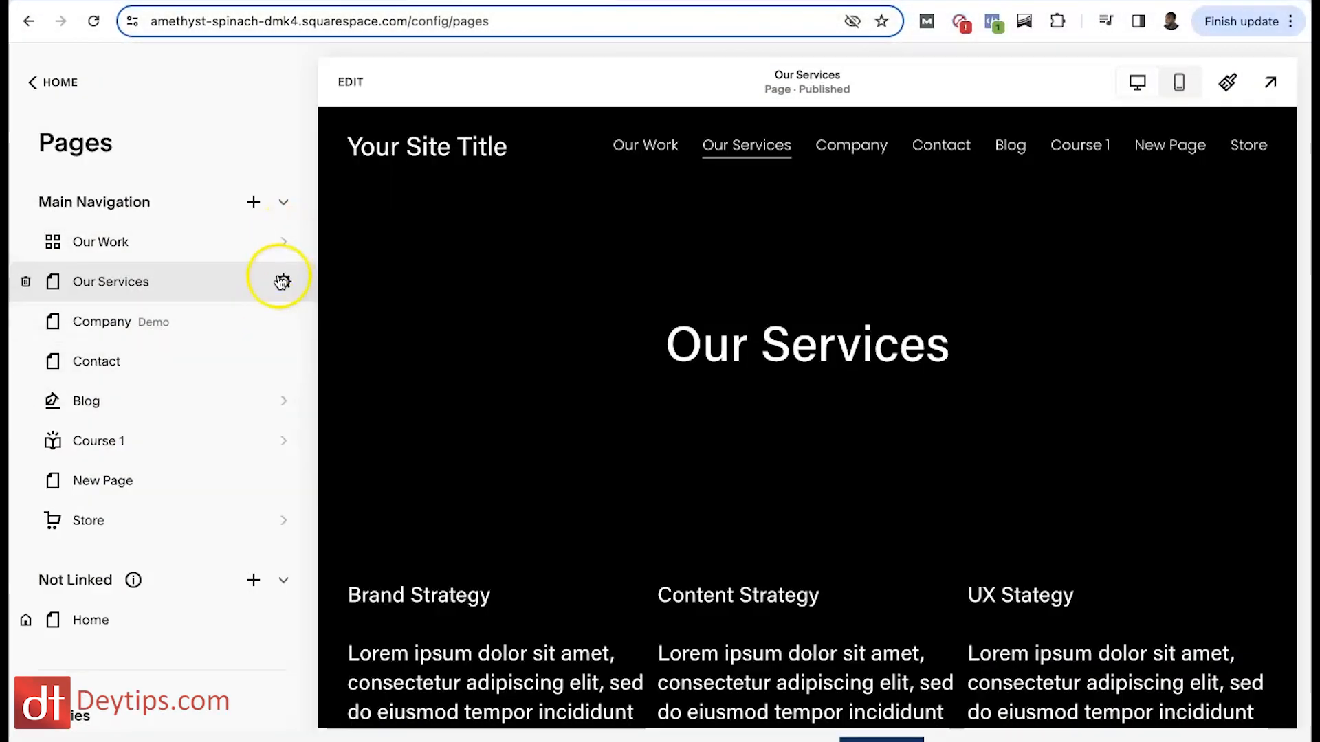
Open the Our Services page for editing and append "Kites for sale" to its main heading.
{"action": "left_click", "coordinate": [351, 83]}
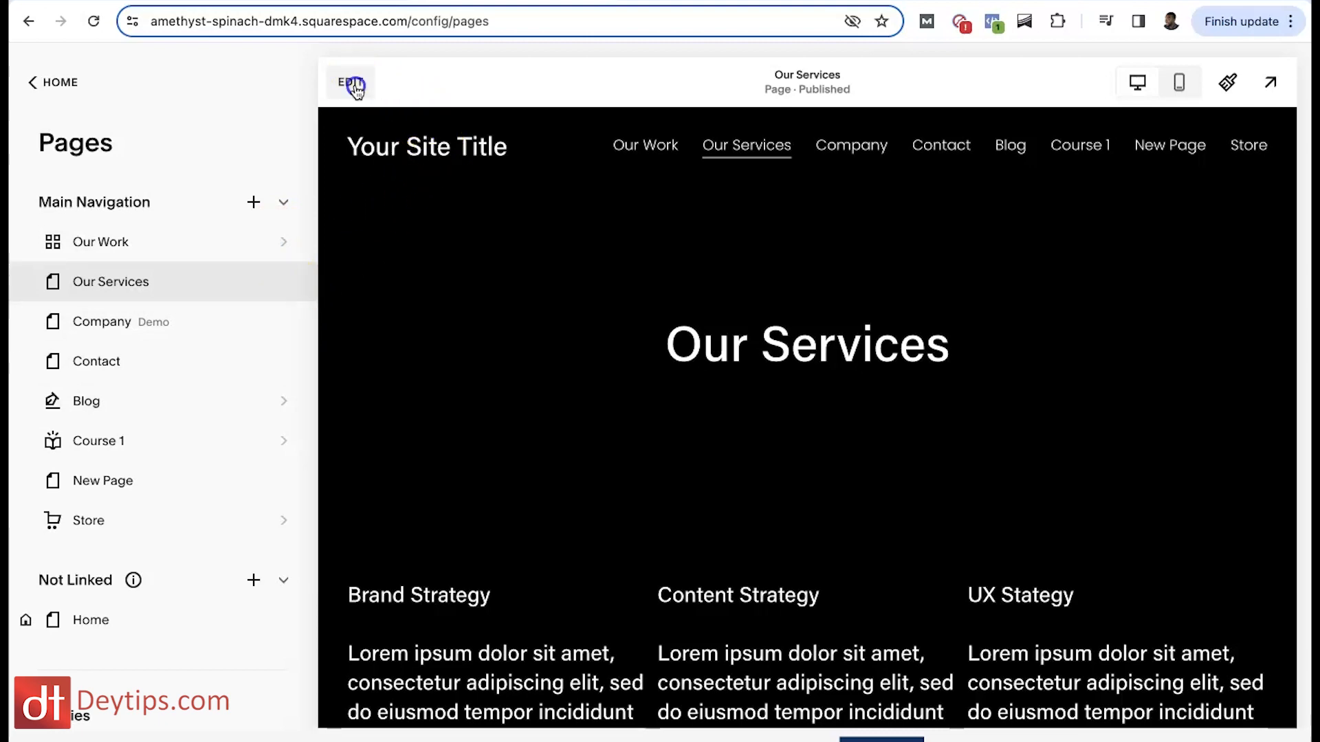
{"action": "mouse_move", "coordinate": [605, 391]}
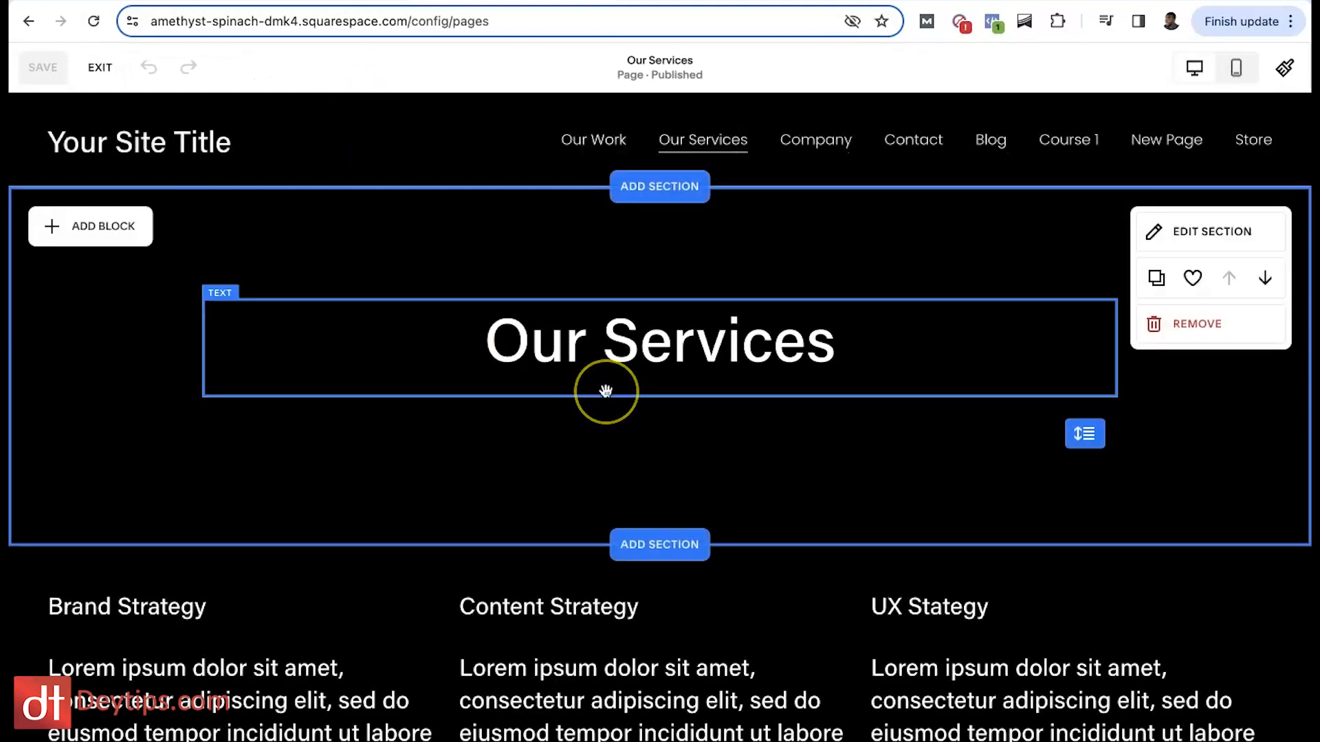
{"action": "double_click", "coordinate": [589, 353]}
{"action": "left_click", "coordinate": [593, 359]}
{"action": "triple_click", "coordinate": [626, 354]}
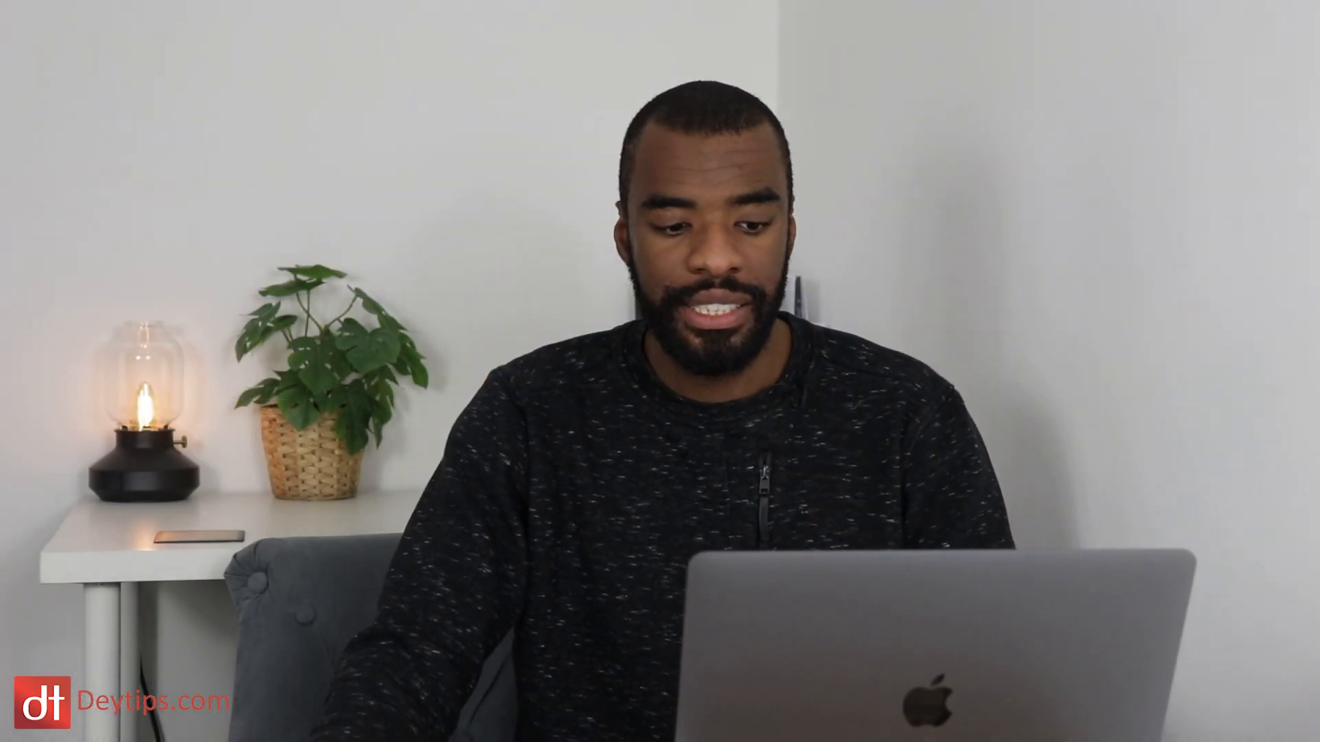
{"action": "left_click", "coordinate": [842, 350]}
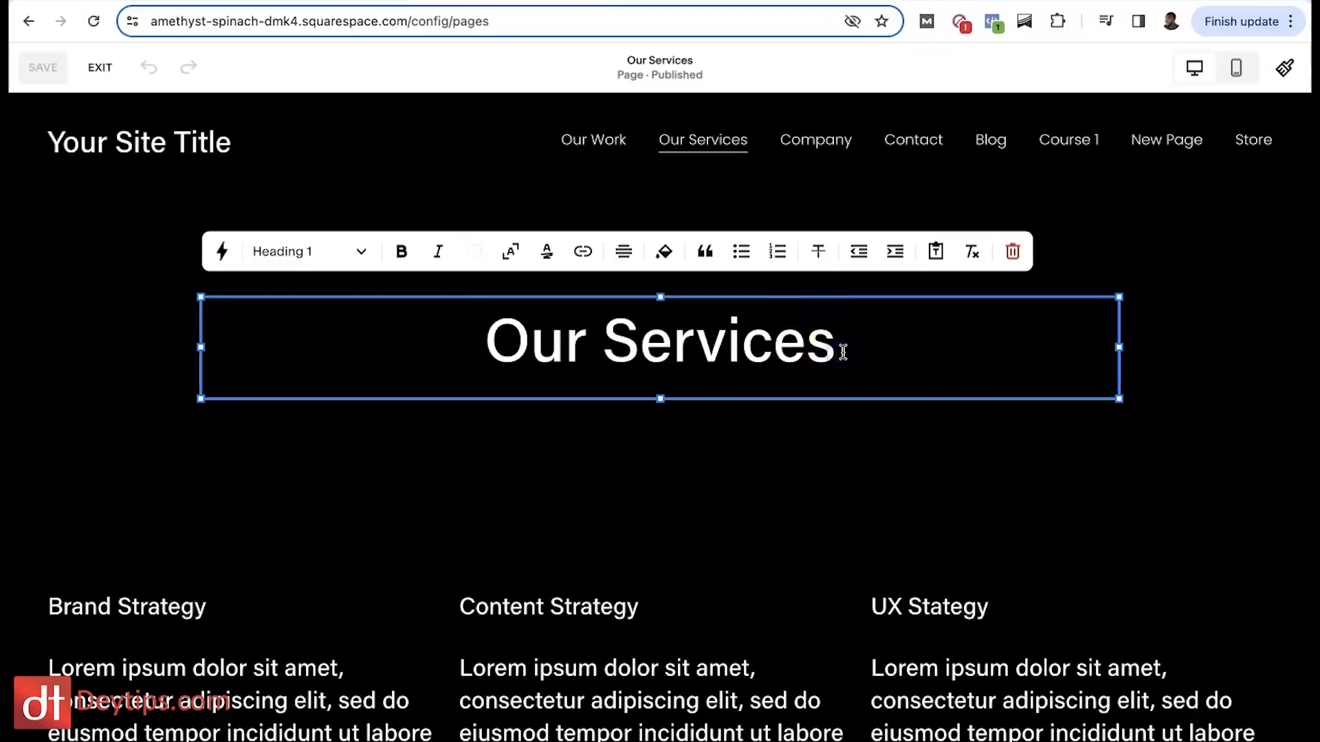
{"action": "type", "text": "Kites for sale"}
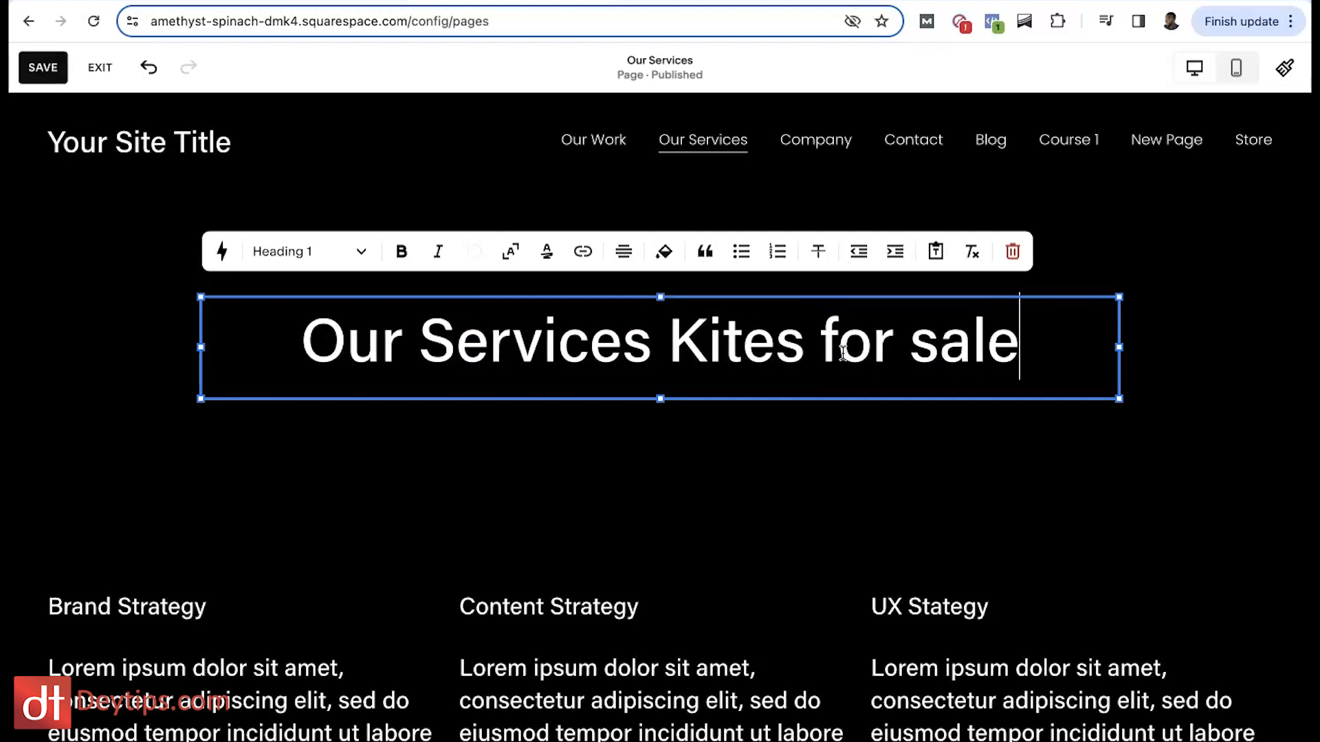
{"action": "key", "text": "Escape"}
{"action": "double_click", "coordinate": [406, 338]}
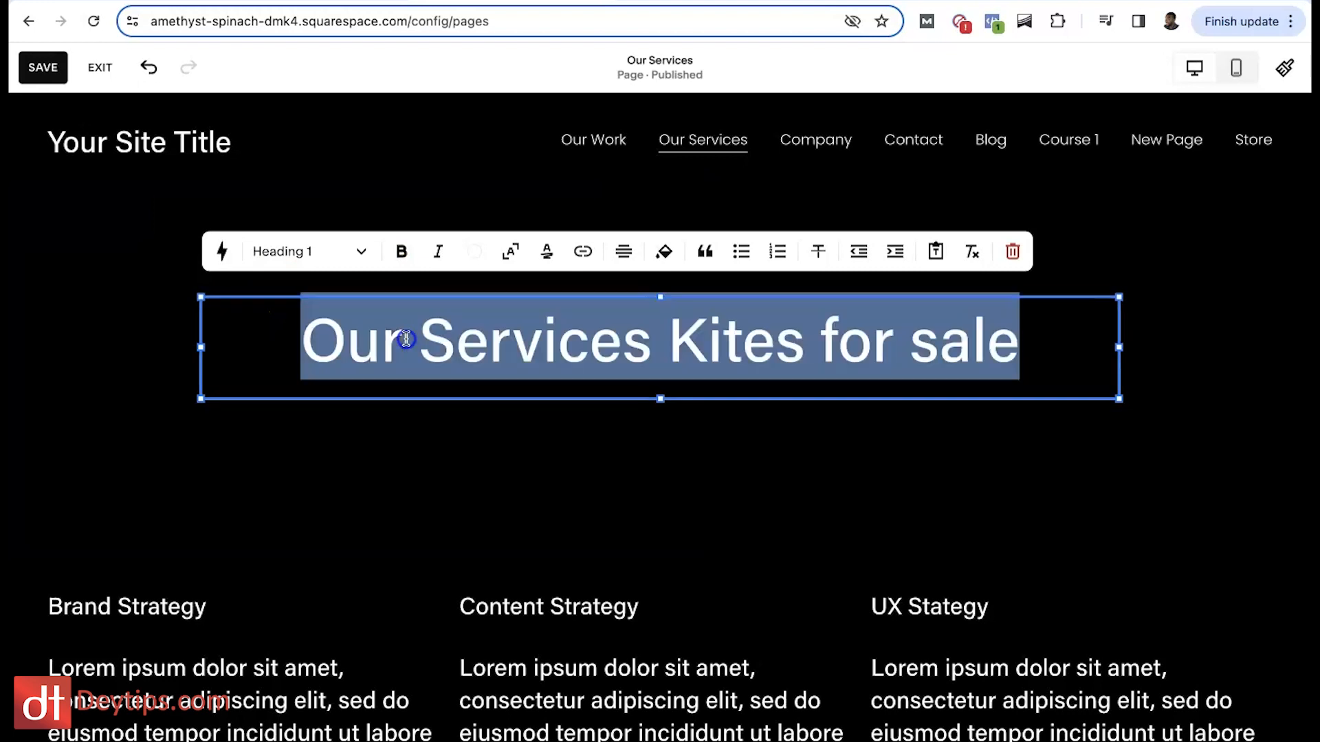
{"action": "left_click", "coordinate": [359, 251]}
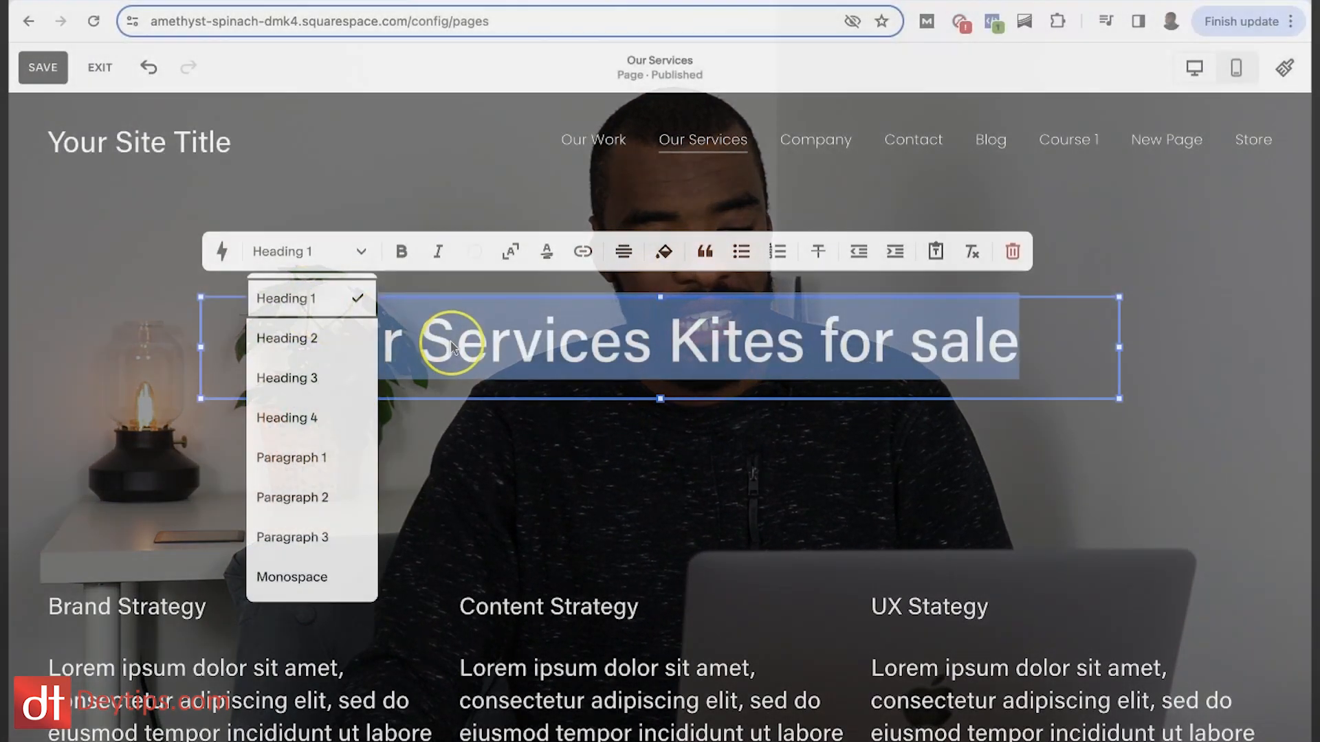
{"action": "left_click", "coordinate": [347, 337]}
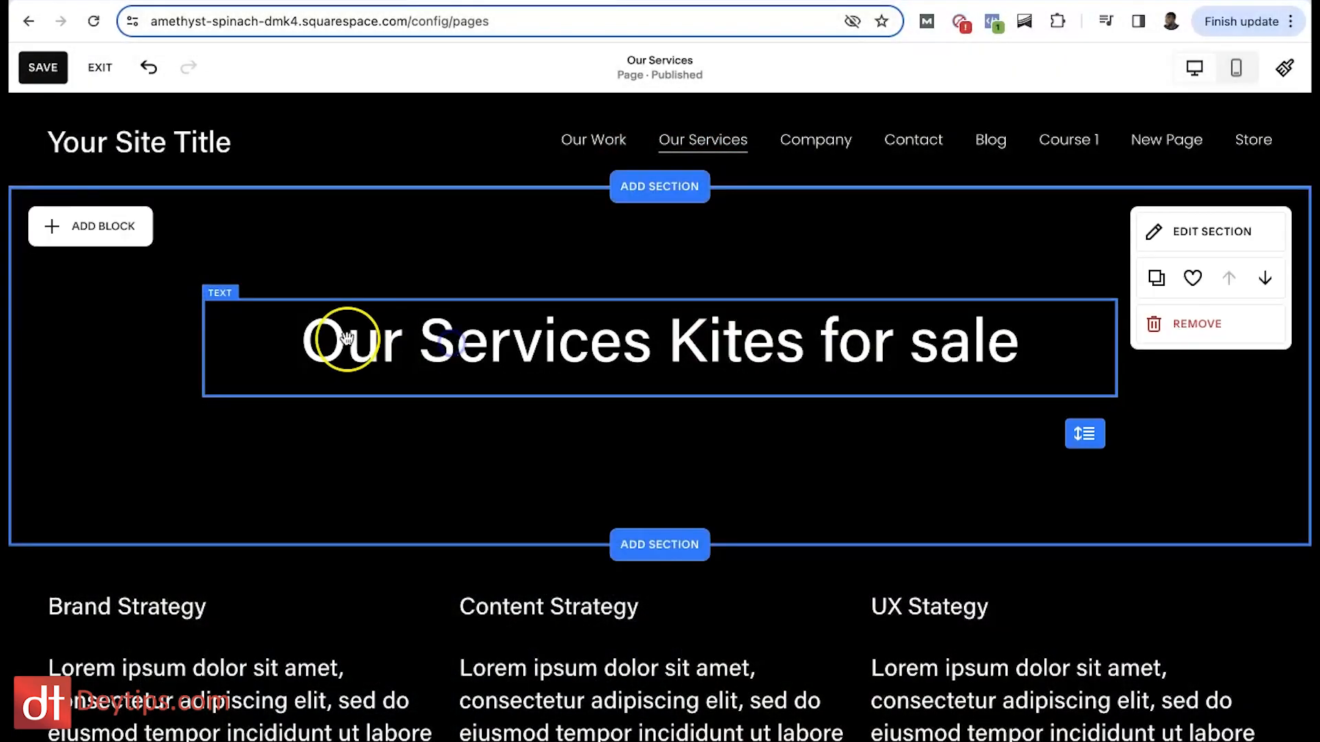
Apply the Heading 1 style to the entire "Our Services Kites for sale" text.
{"action": "double_click", "coordinate": [305, 338]}
{"action": "left_click", "coordinate": [304, 337]}
{"action": "left_click_drag", "start_coordinate": [305, 336], "coordinate": [1060, 311]}
{"action": "left_click", "coordinate": [1038, 342]}
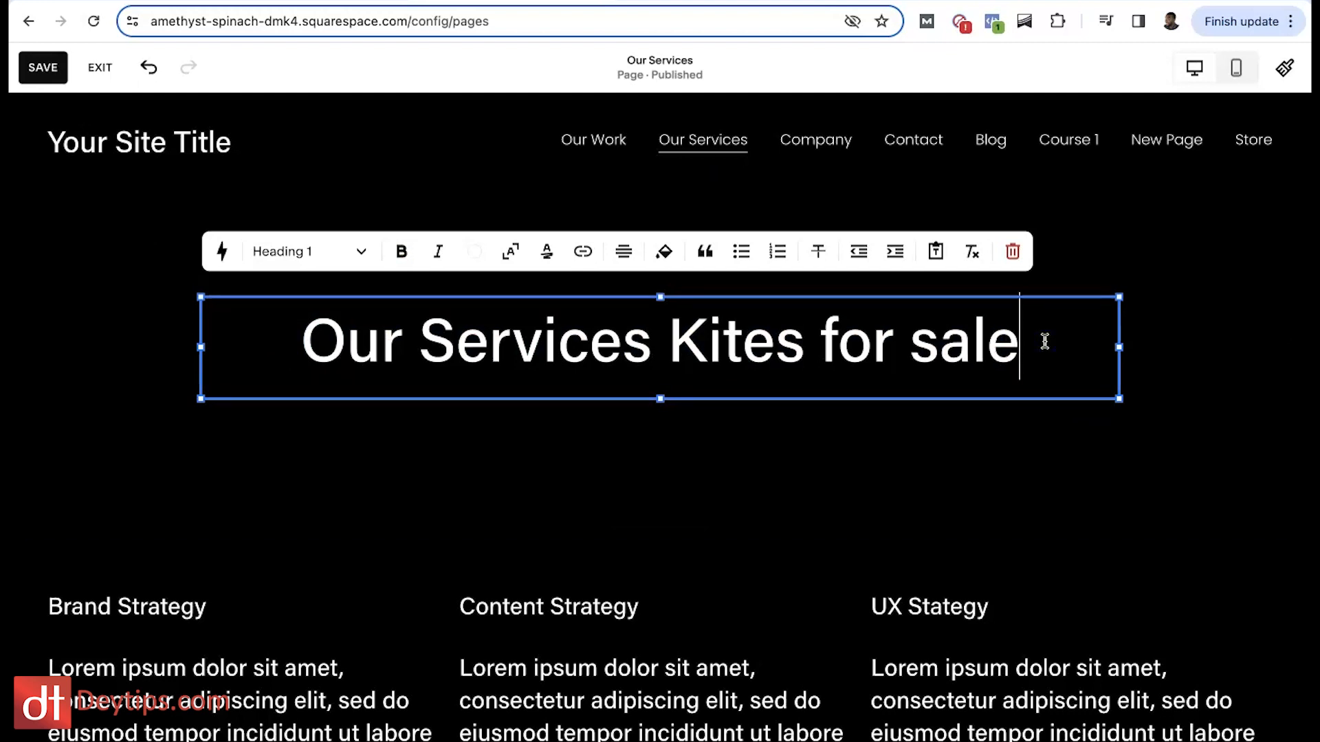
{"action": "left_click_drag", "start_coordinate": [1044, 341], "coordinate": [296, 317]}
{"action": "left_click", "coordinate": [355, 251]}
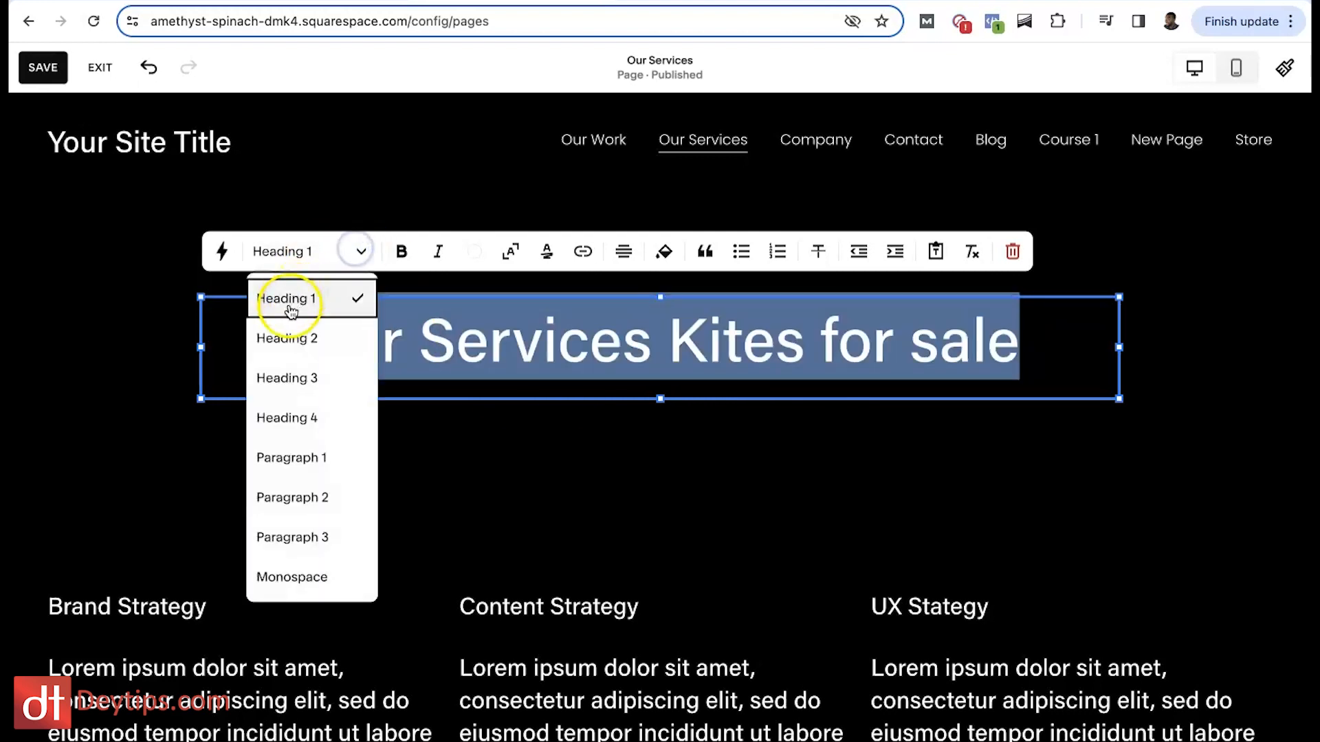
{"action": "left_click", "coordinate": [289, 309]}
{"action": "left_click", "coordinate": [456, 343]}
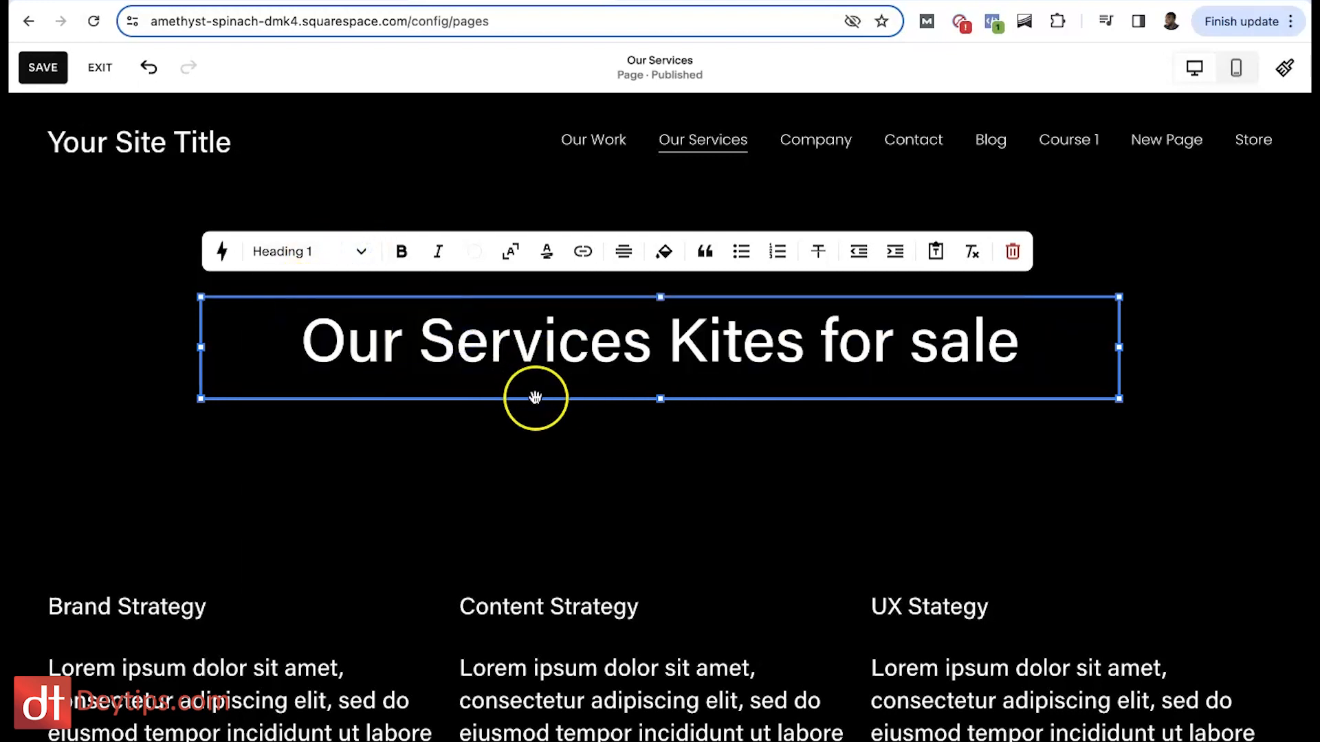
{"action": "left_click", "coordinate": [746, 376]}
{"action": "left_click", "coordinate": [757, 355]}
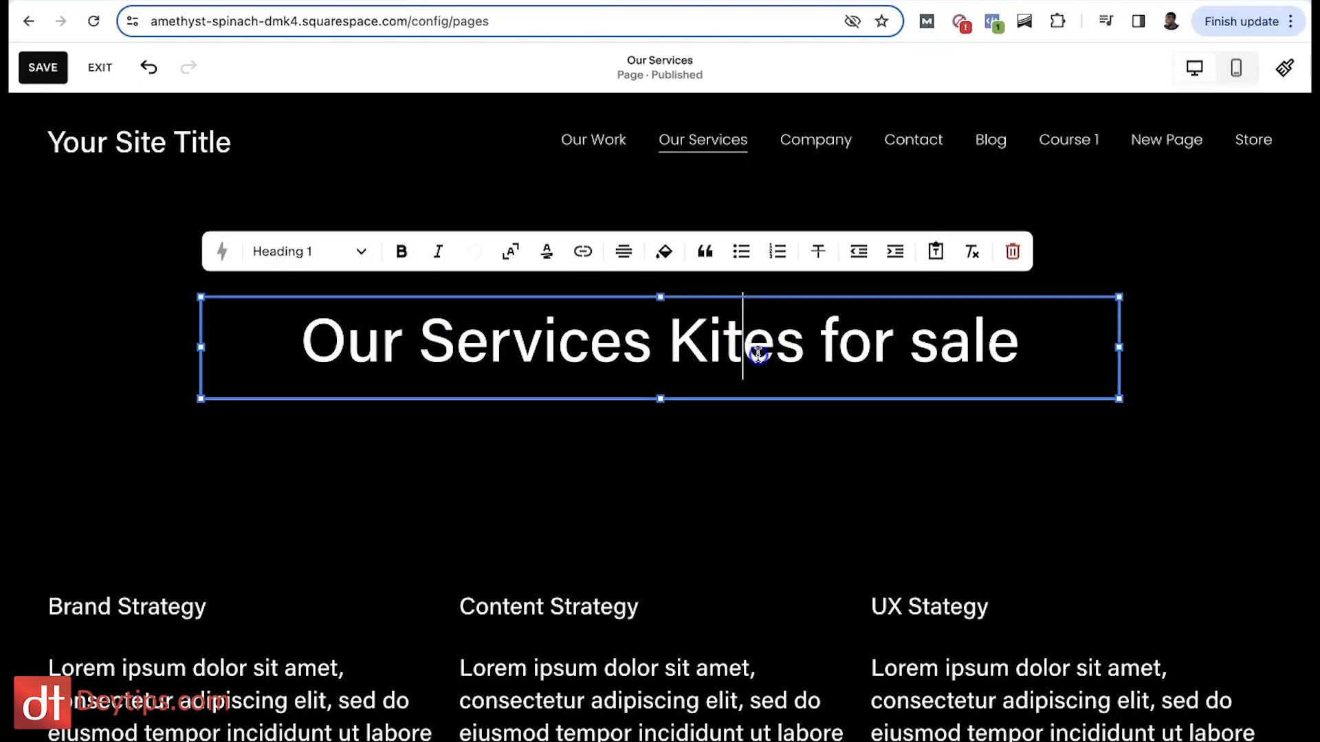
{"action": "left_click", "coordinate": [370, 492]}
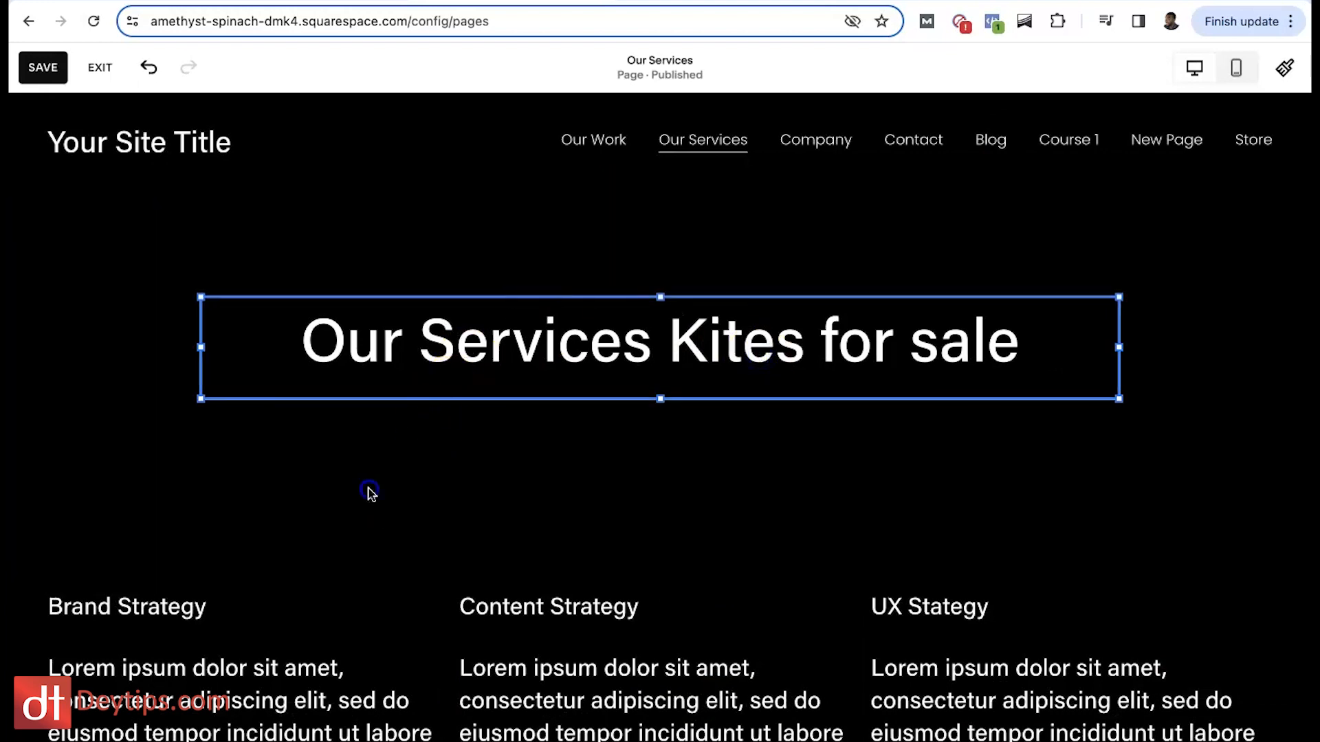
{"action": "left_click", "coordinate": [420, 354]}
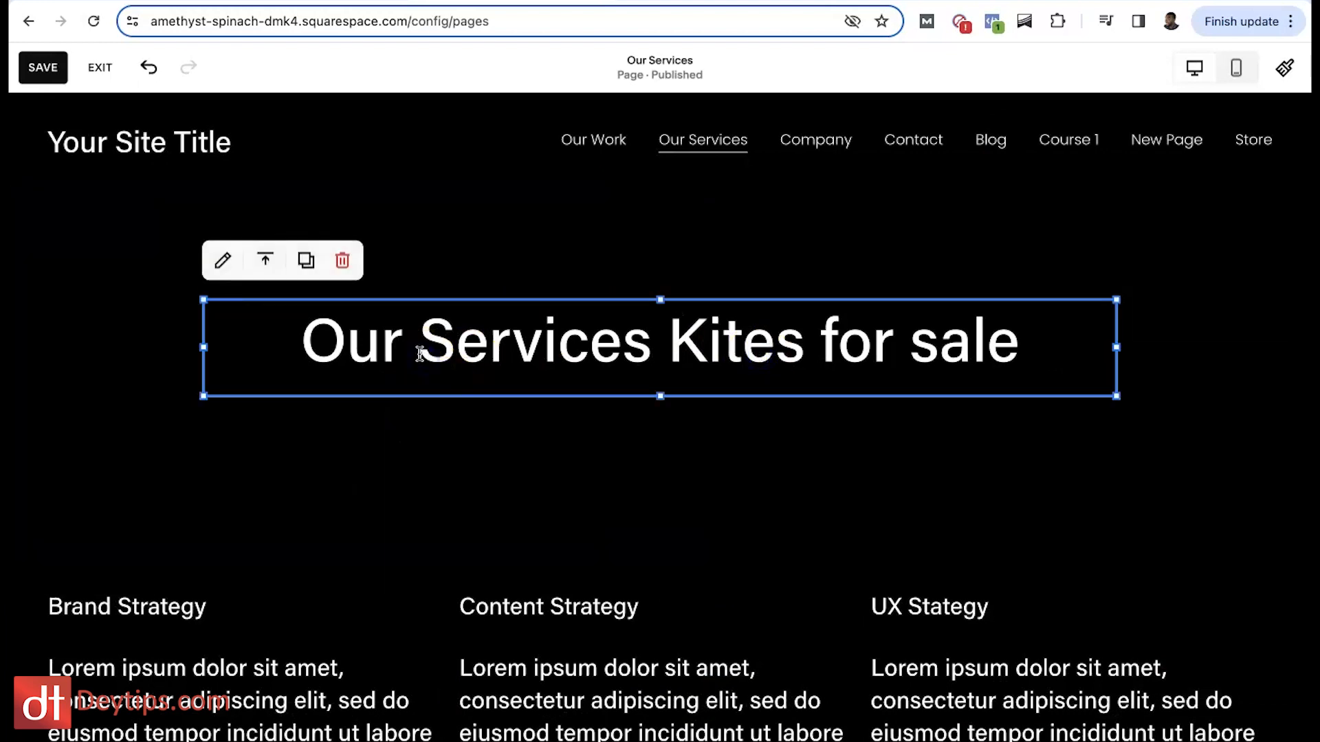
Duplicate the "Our Services Kites for sale" block, place the copy below the original and style it as Heading 2.
{"action": "left_click", "coordinate": [304, 263]}
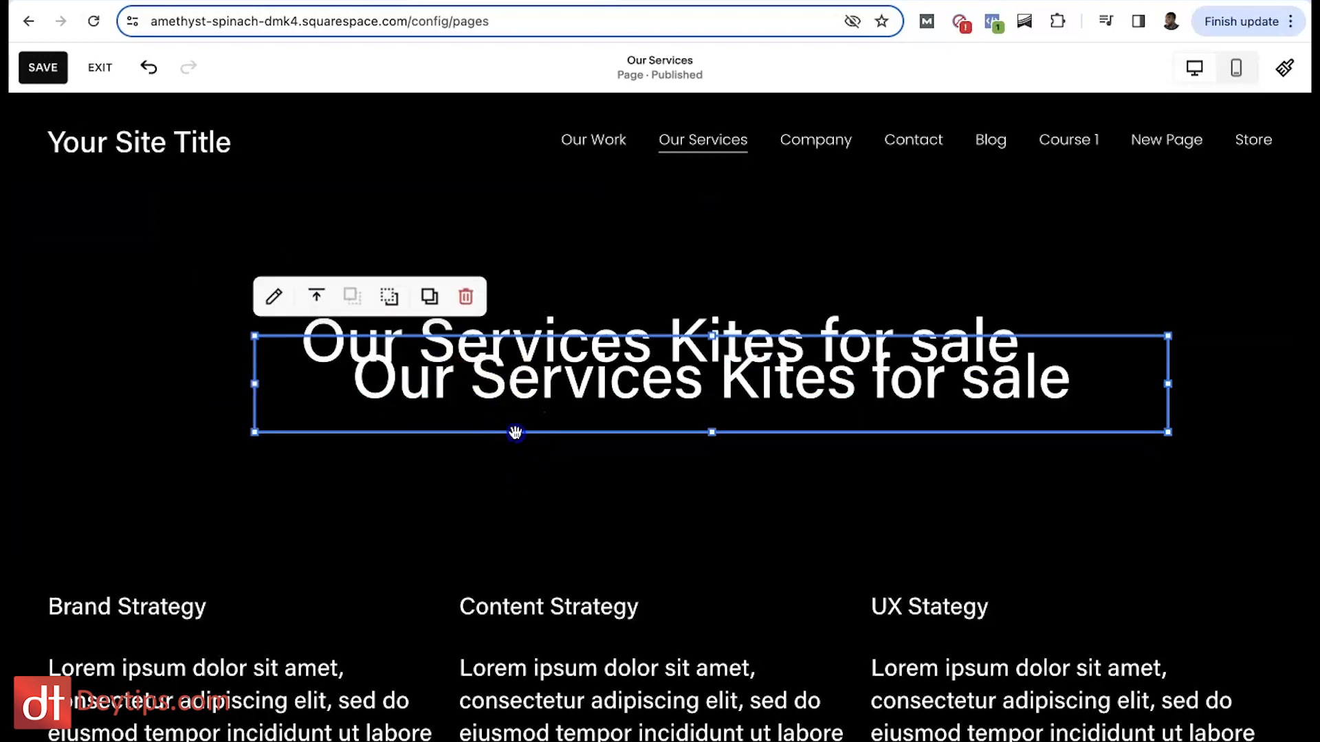
{"action": "left_click_drag", "start_coordinate": [585, 402], "coordinate": [585, 468]}
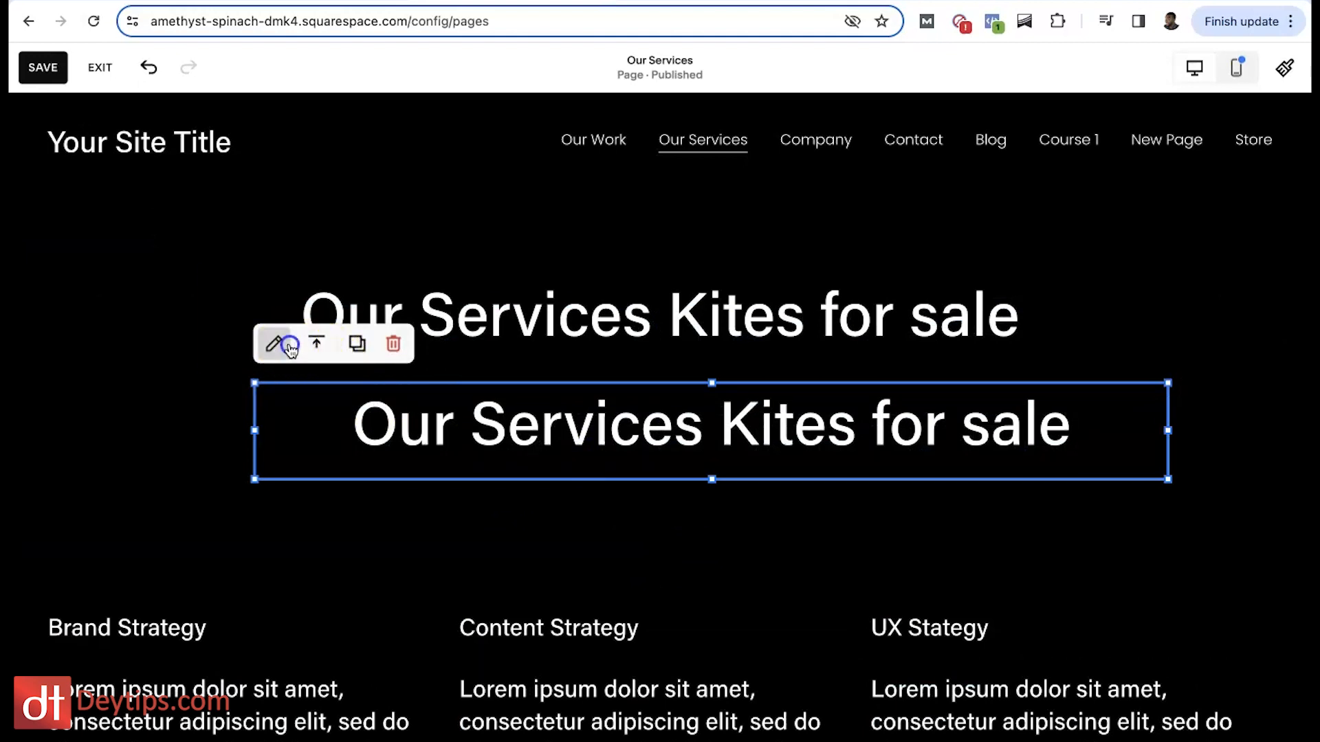
{"action": "left_click", "coordinate": [281, 344]}
{"action": "left_click", "coordinate": [354, 337]}
{"action": "left_click", "coordinate": [353, 422]}
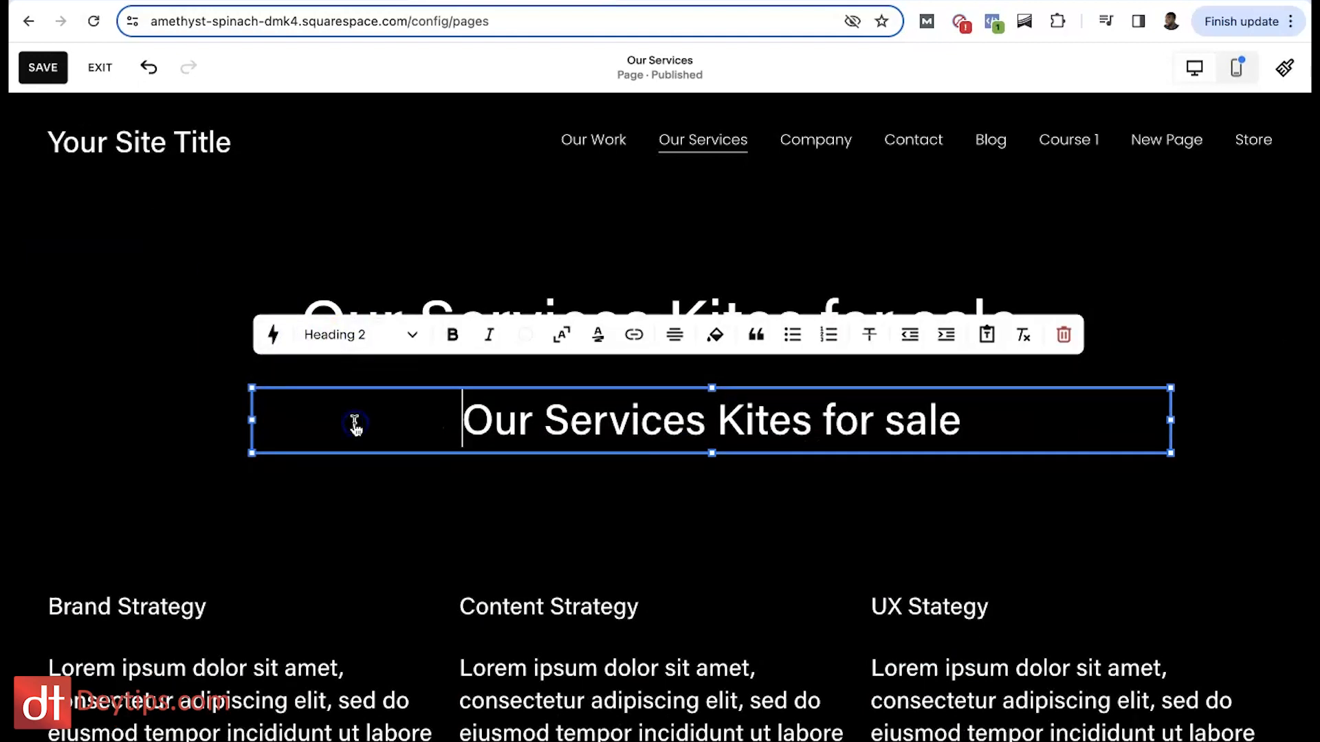
Replace the text of the duplicated Heading 2 block with "This is where we sell the best kites".
{"action": "triple_click", "coordinate": [533, 436]}
{"action": "type", "text": "This is where"}
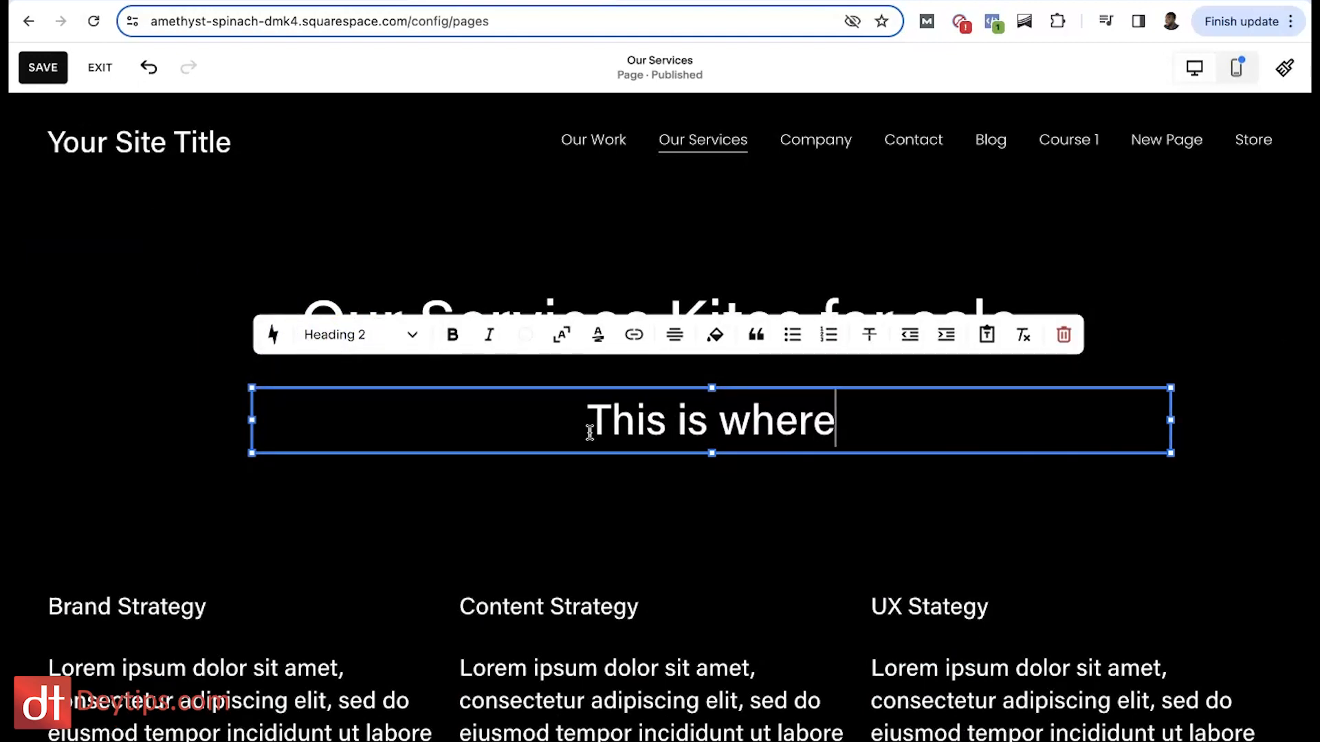
{"action": "type", "text": " we sell "}
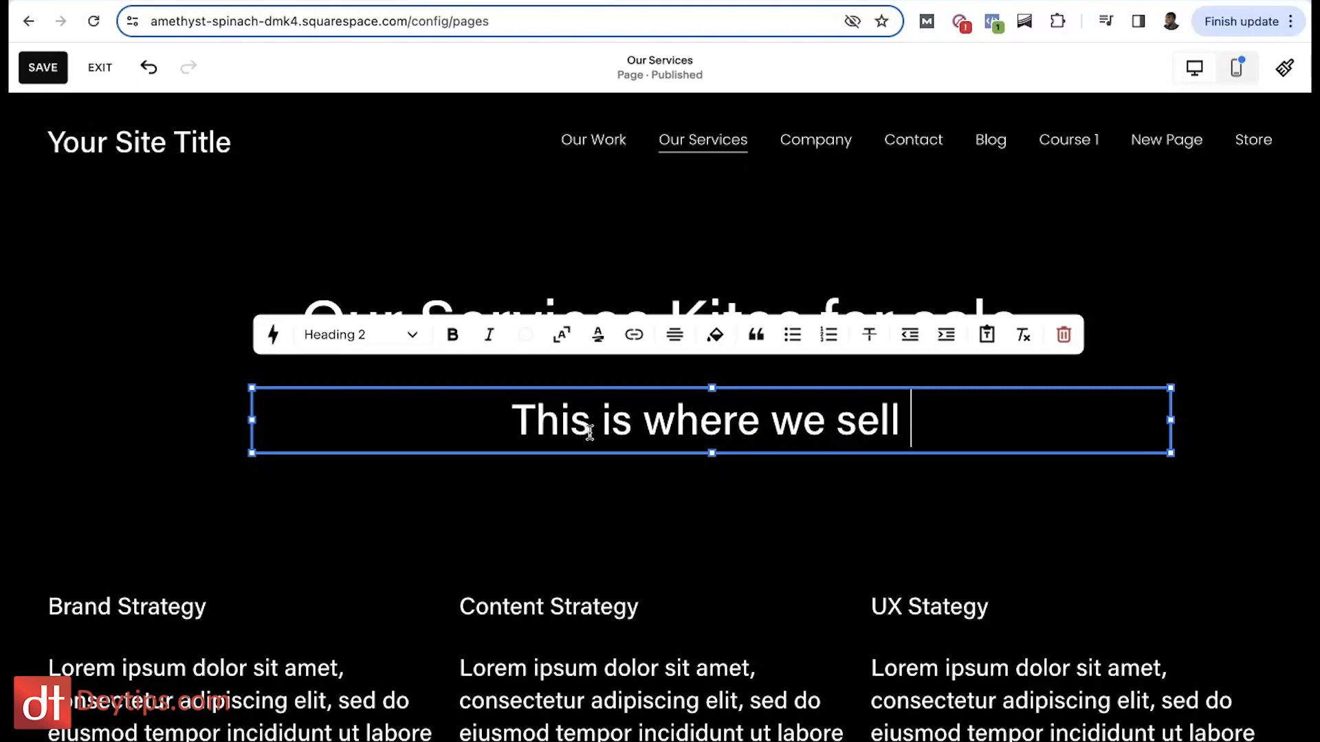
{"action": "type", "text": "the best kites"}
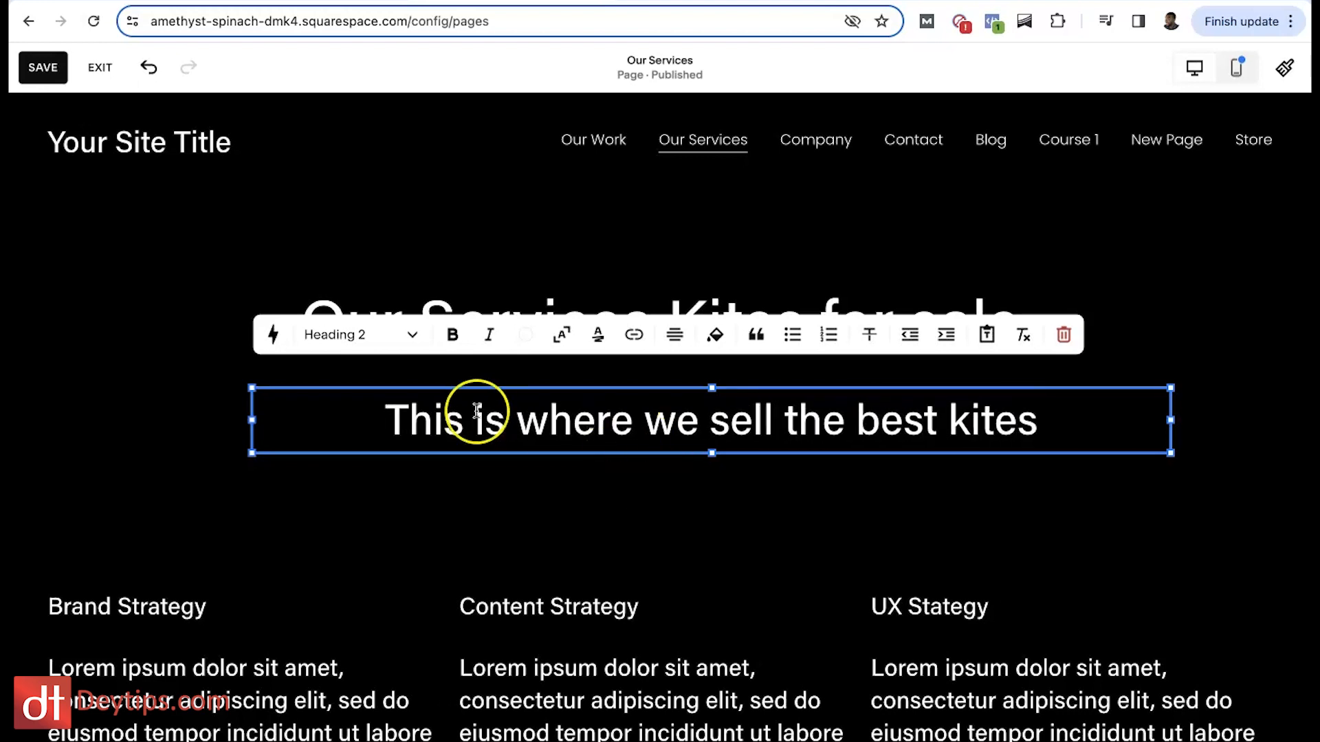
{"action": "left_click", "coordinate": [566, 545]}
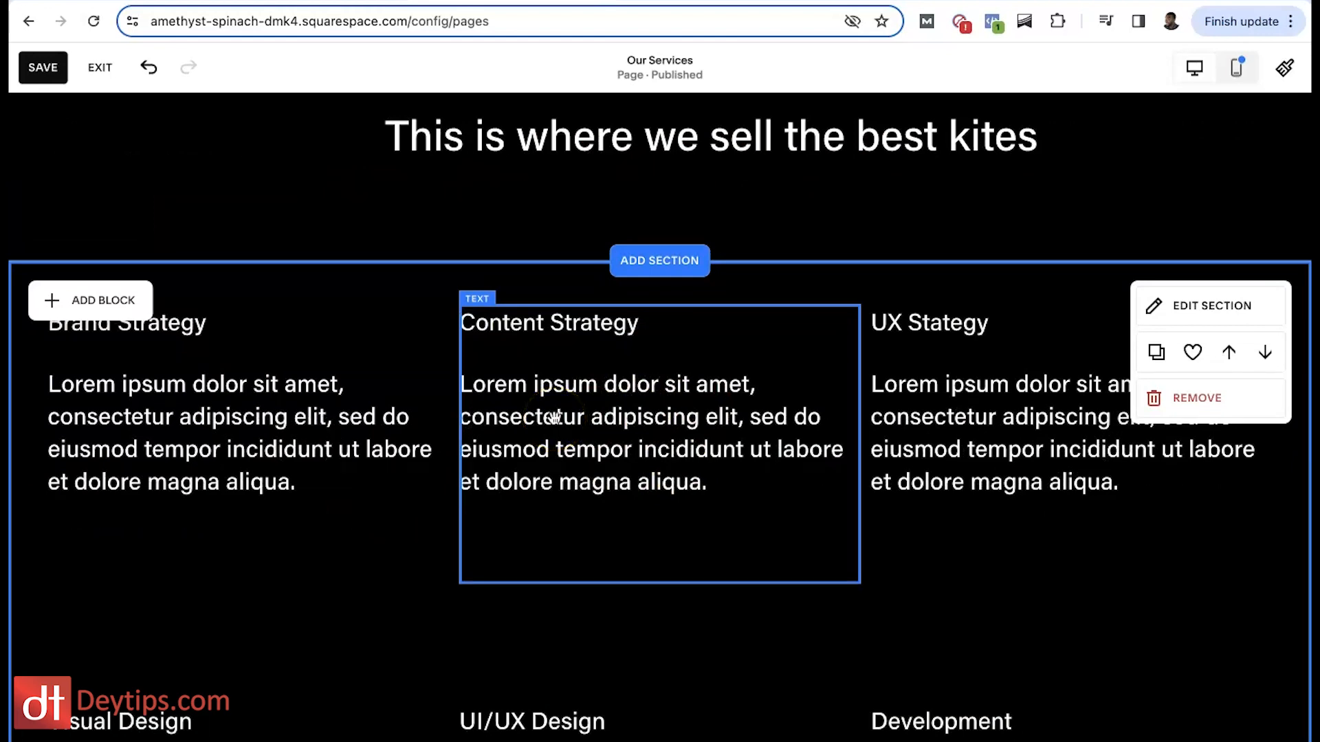
Save the changes to the Our Services page and exit the page editor.
{"action": "scroll", "coordinate": [686, 371], "scroll_direction": "up", "scroll_amount": 4}
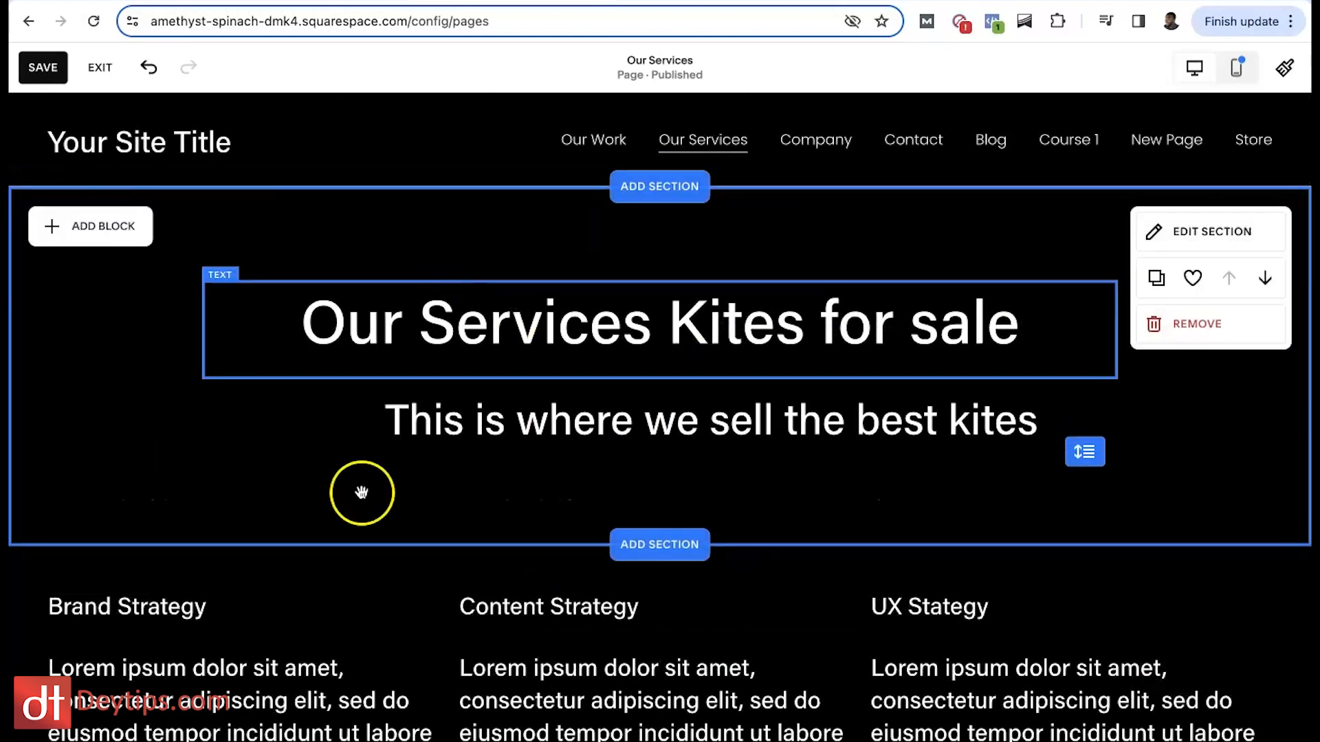
{"action": "scroll", "coordinate": [722, 607], "scroll_direction": "down", "scroll_amount": 3}
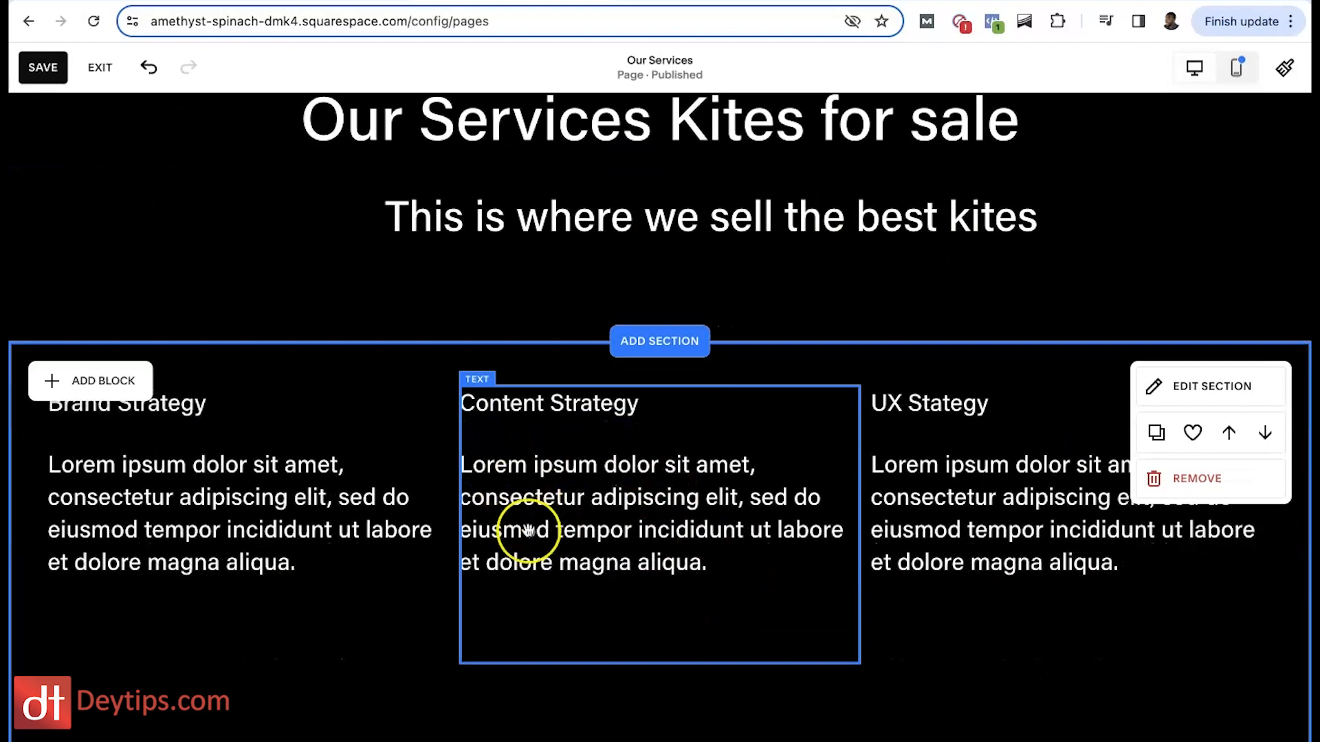
{"action": "scroll", "coordinate": [574, 472], "scroll_direction": "down", "scroll_amount": 1}
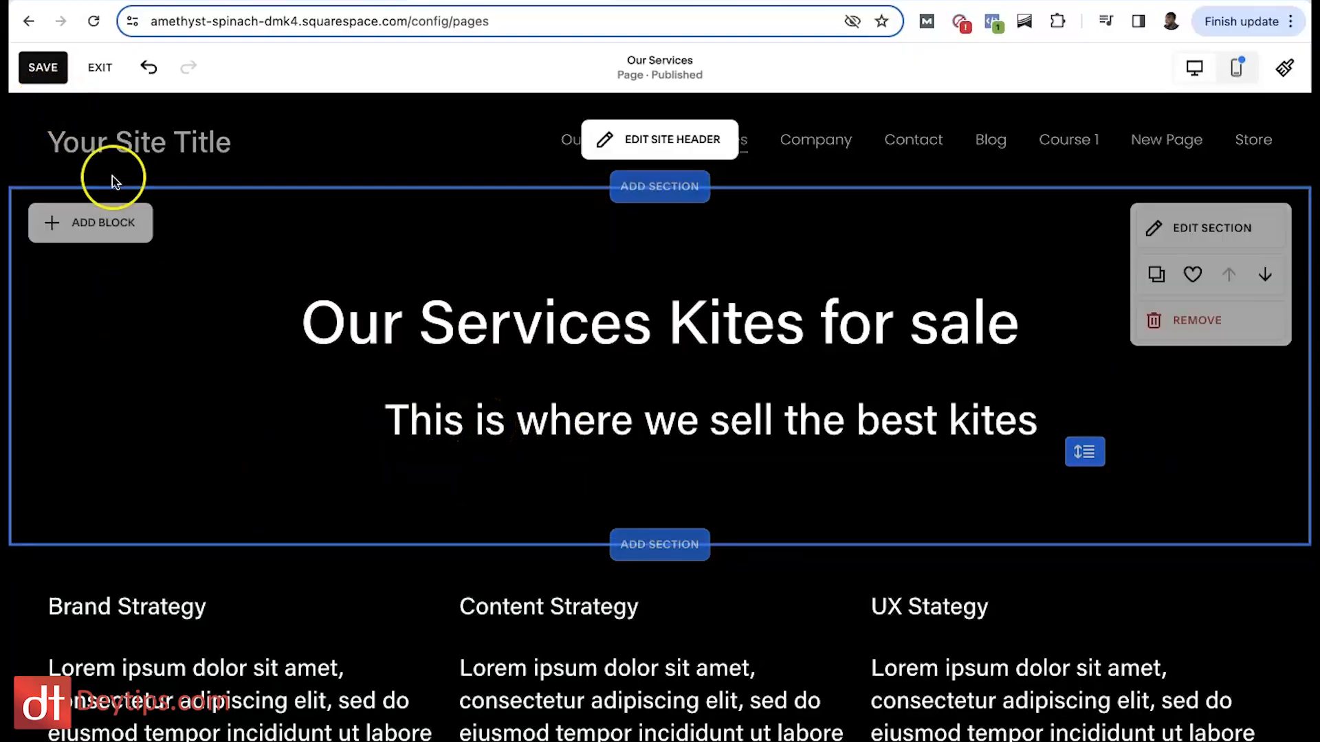
{"action": "left_click", "coordinate": [43, 67]}
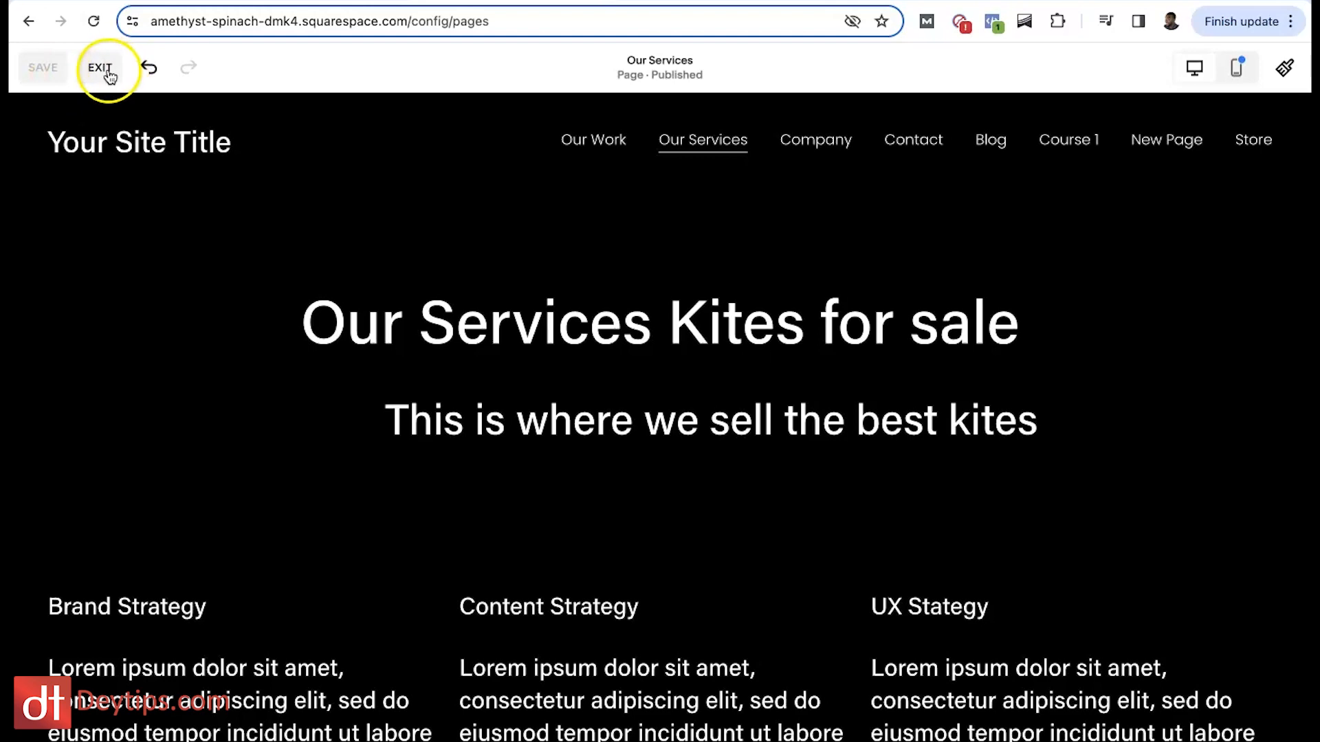
{"action": "left_click", "coordinate": [103, 69]}
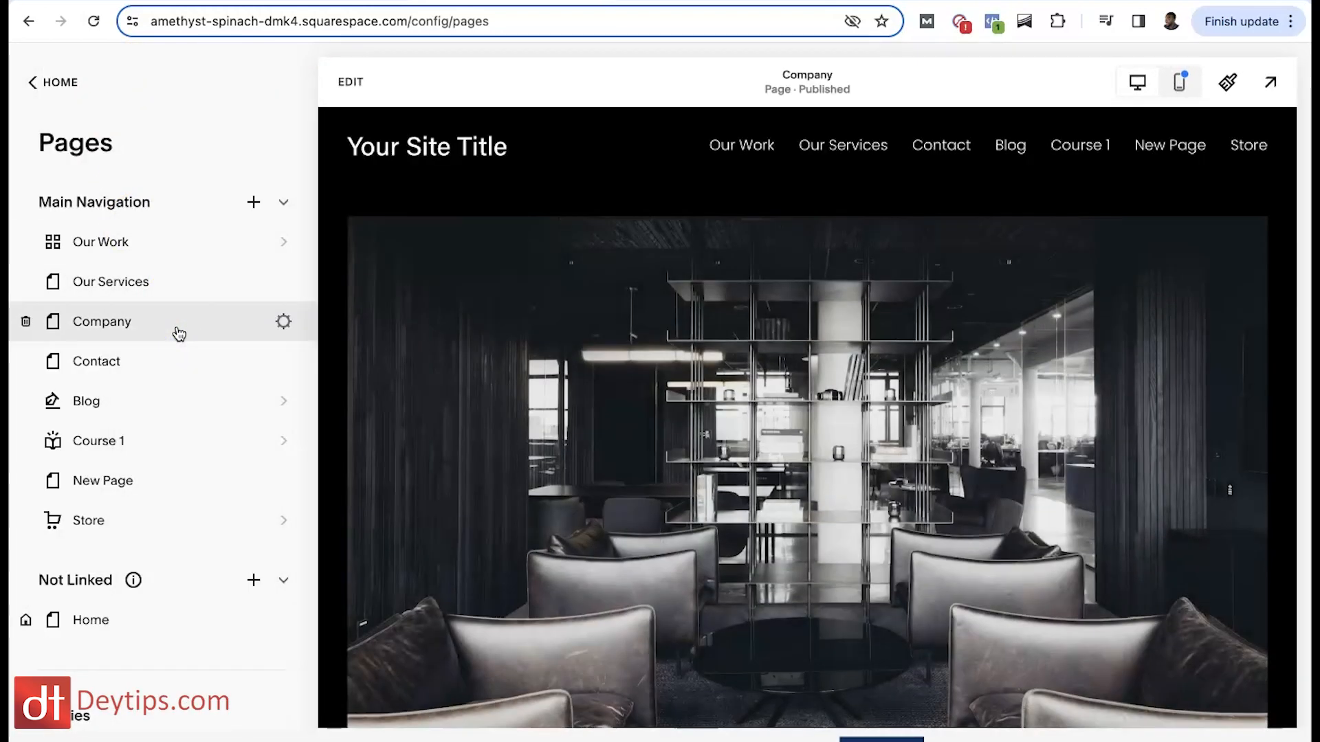
Open the Company page for editing and set the lounge image's alt text to "Kites for sale image of a kite being sold".
{"action": "left_click", "coordinate": [351, 82]}
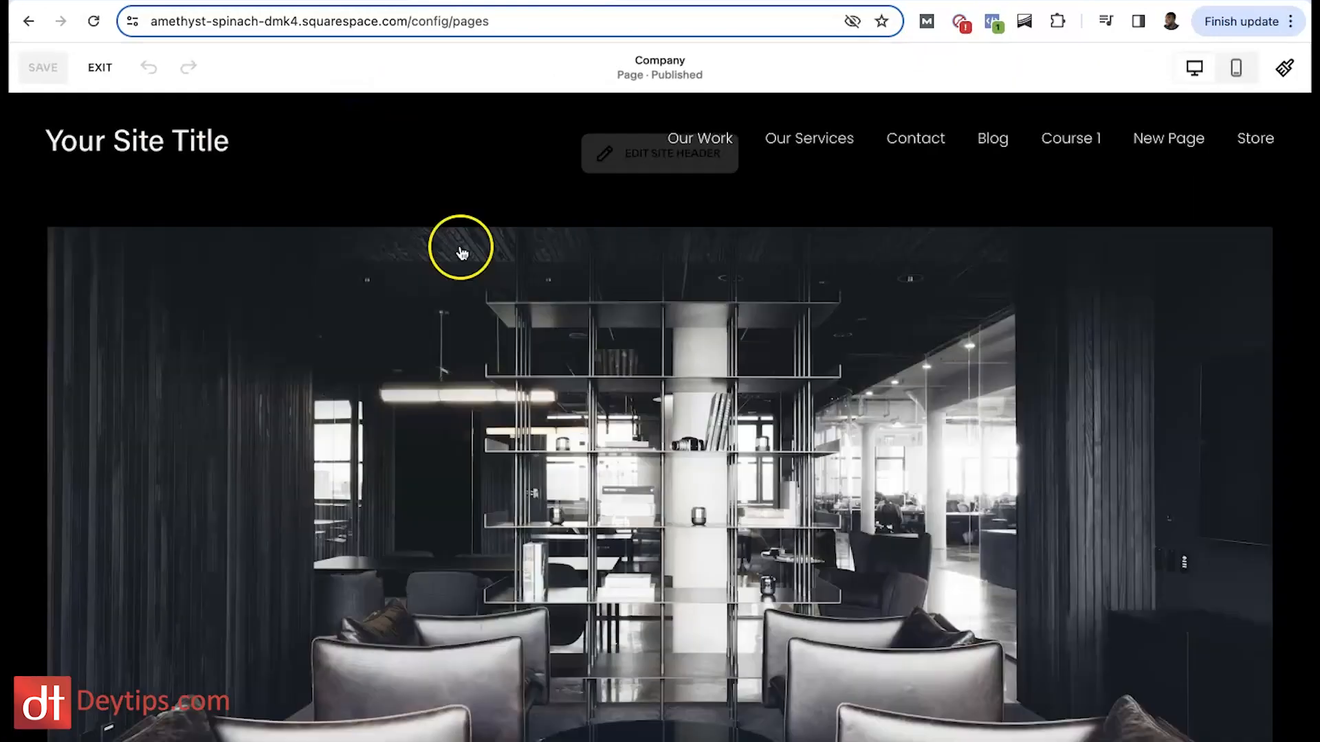
{"action": "scroll", "coordinate": [650, 477], "scroll_direction": "down", "scroll_amount": 2}
{"action": "left_click", "coordinate": [658, 378]}
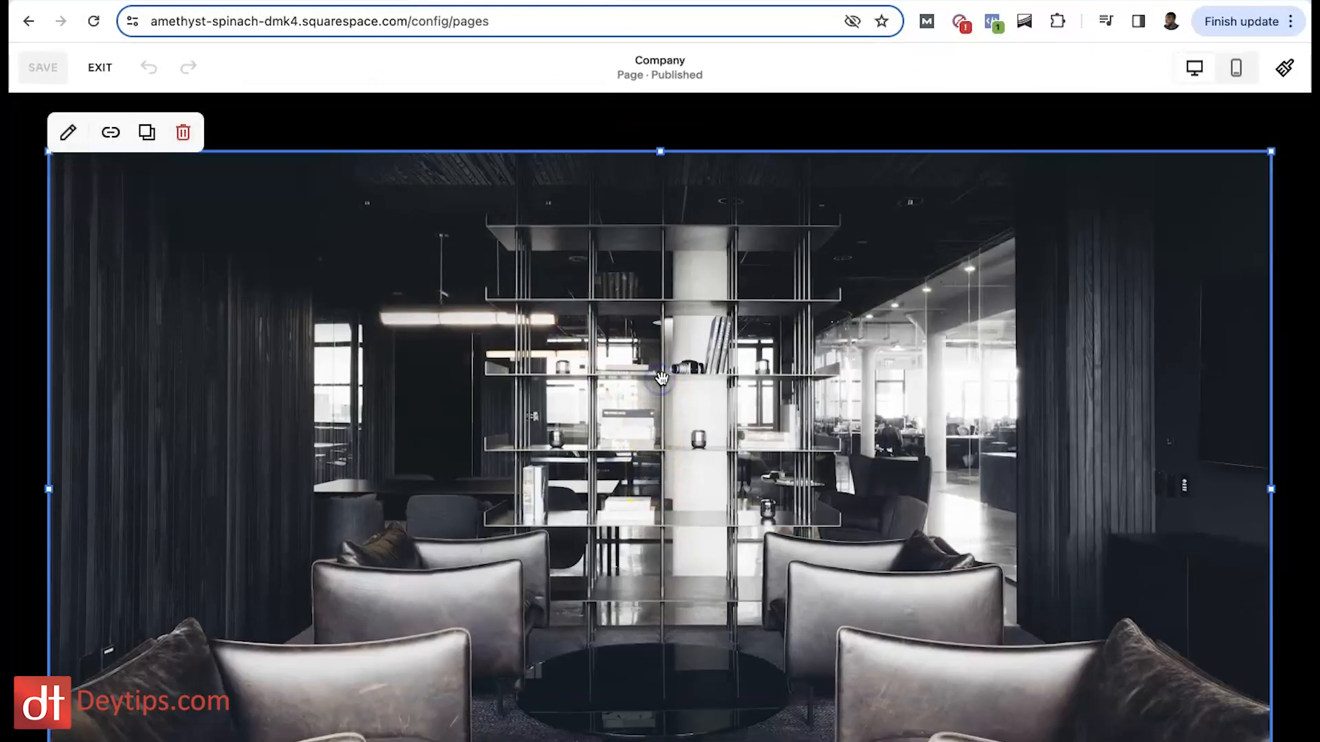
{"action": "left_click", "coordinate": [68, 132]}
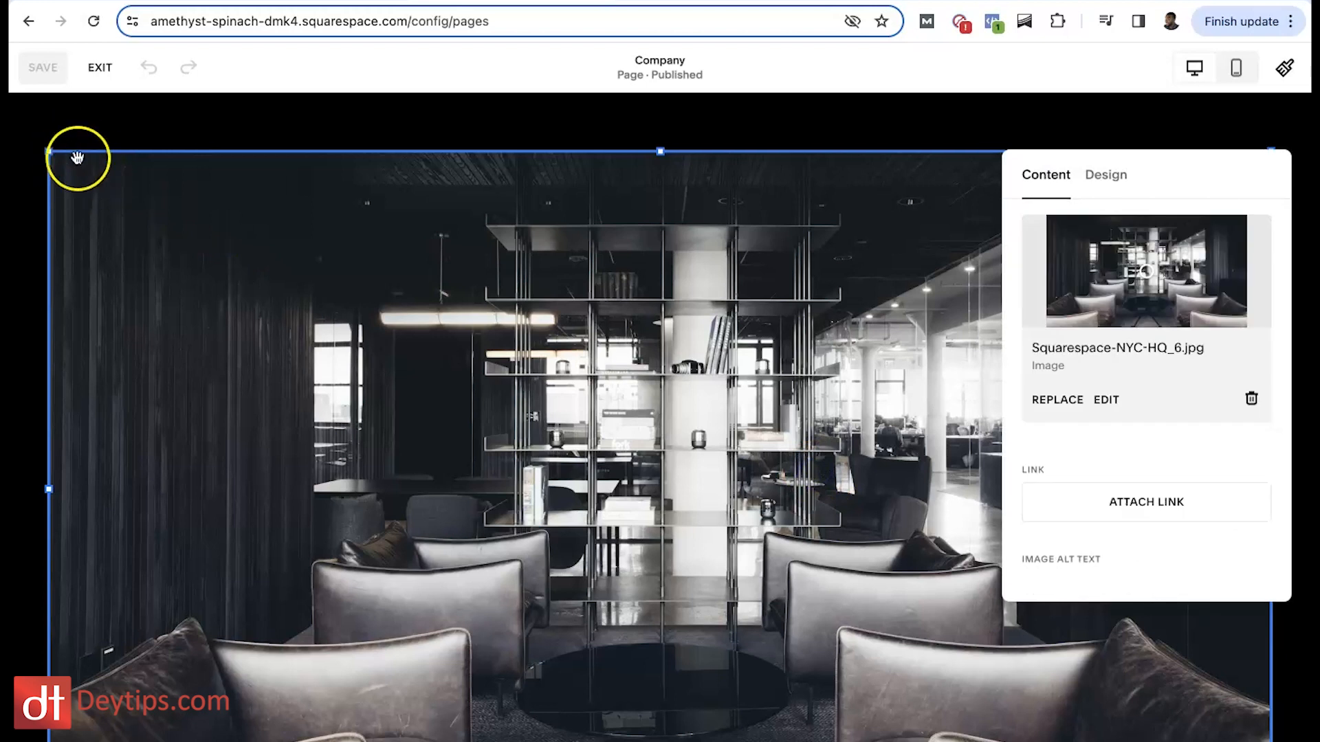
{"action": "scroll", "coordinate": [1137, 448], "scroll_direction": "down", "scroll_amount": 3}
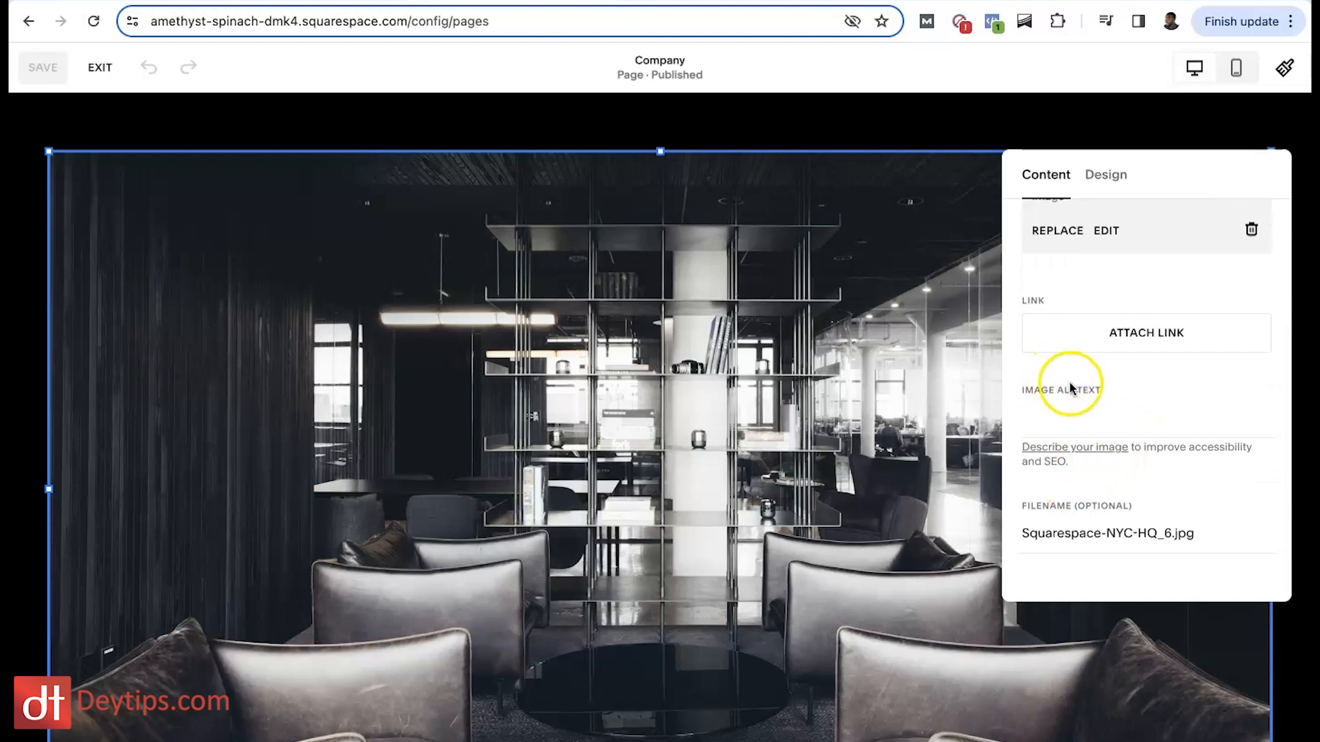
{"action": "left_click", "coordinate": [1037, 412]}
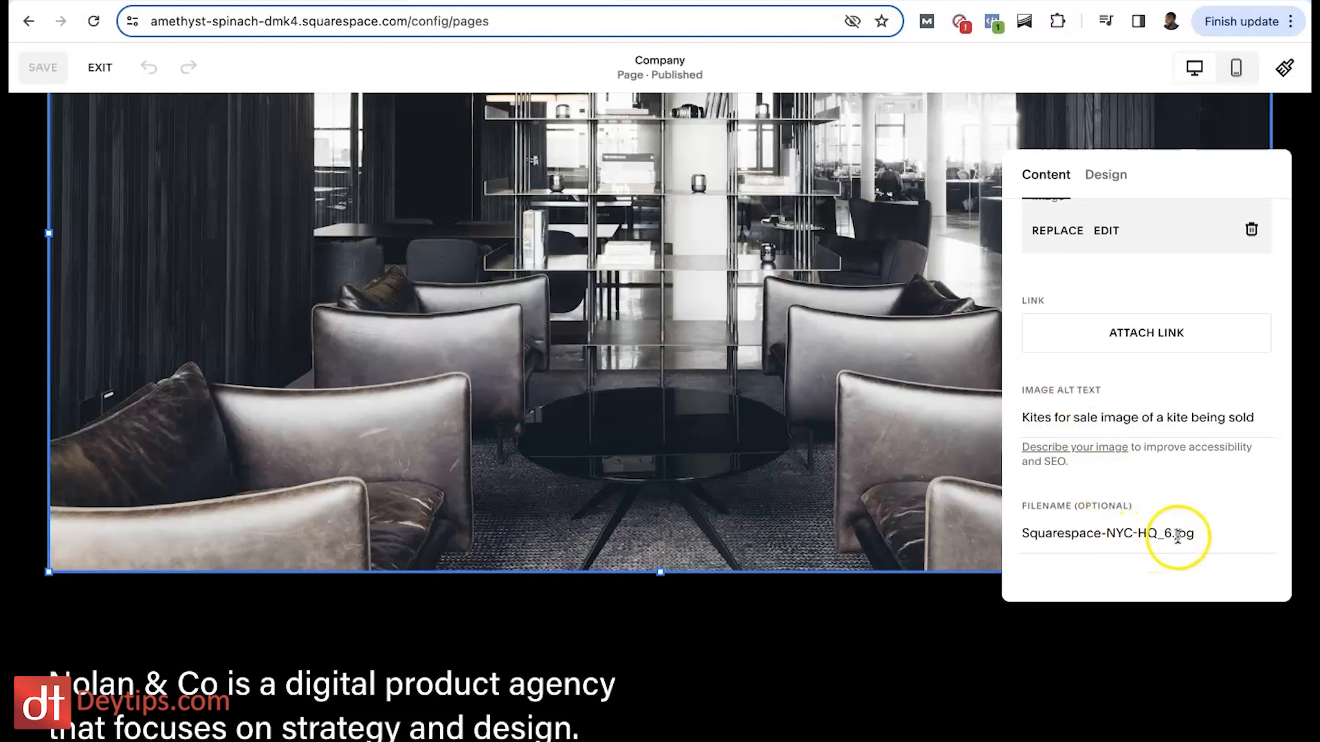
Rename the lounge image's file as kitesforsale.jpg and close the image settings.
{"action": "left_click_drag", "start_coordinate": [1039, 541], "coordinate": [1011, 534]}
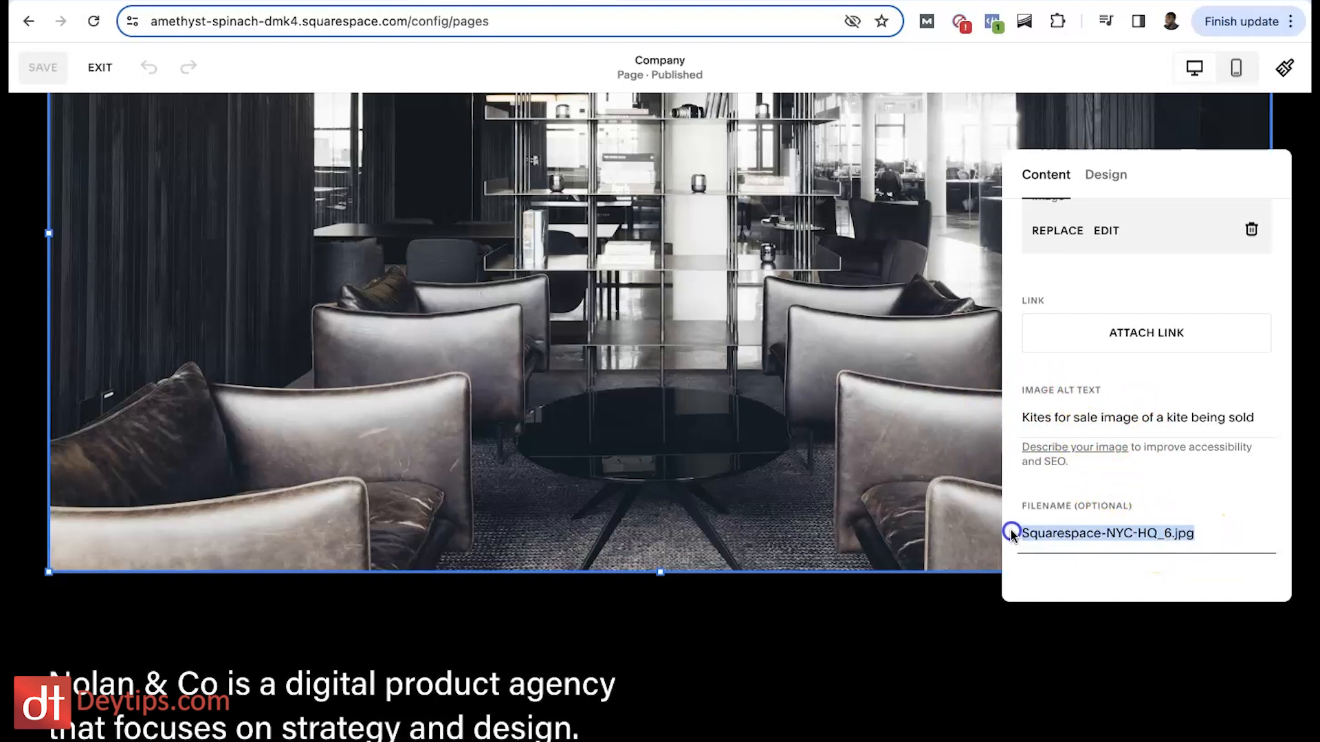
{"action": "left_click", "coordinate": [1145, 532]}
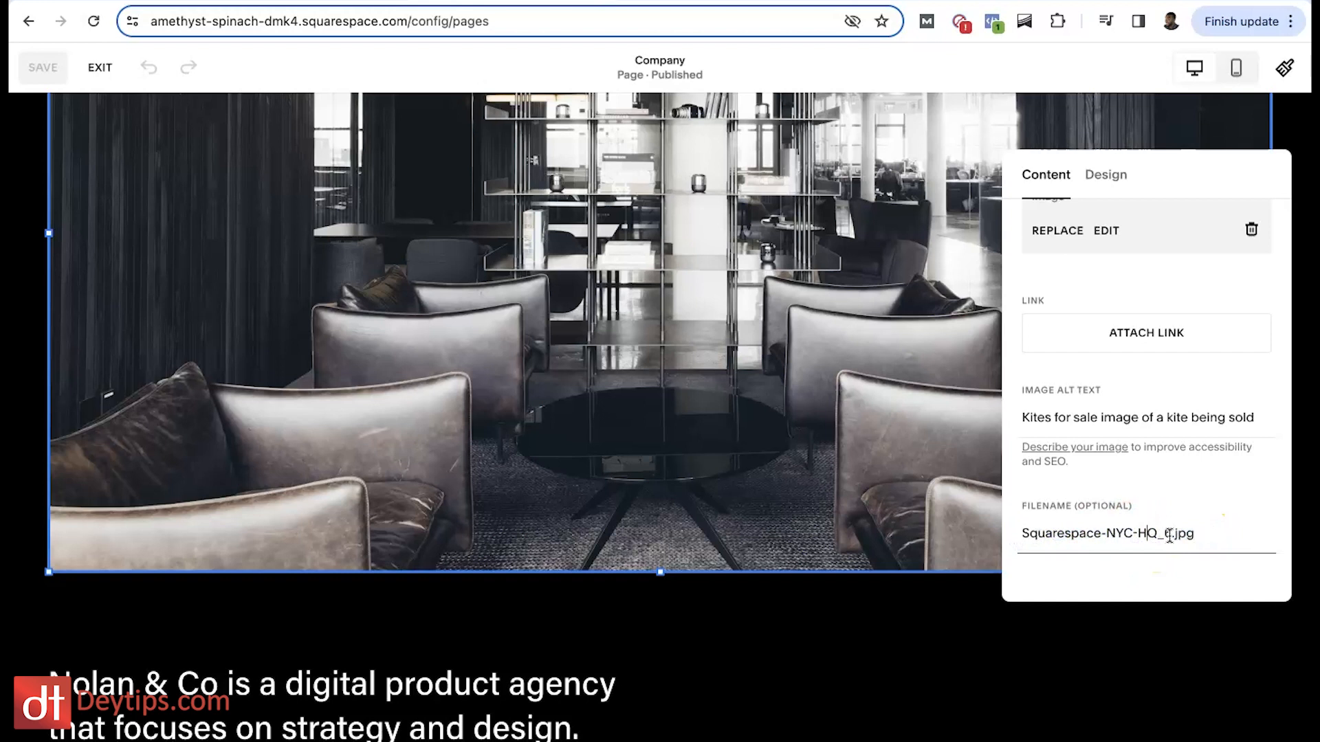
{"action": "left_click_drag", "start_coordinate": [1170, 534], "coordinate": [1044, 534]}
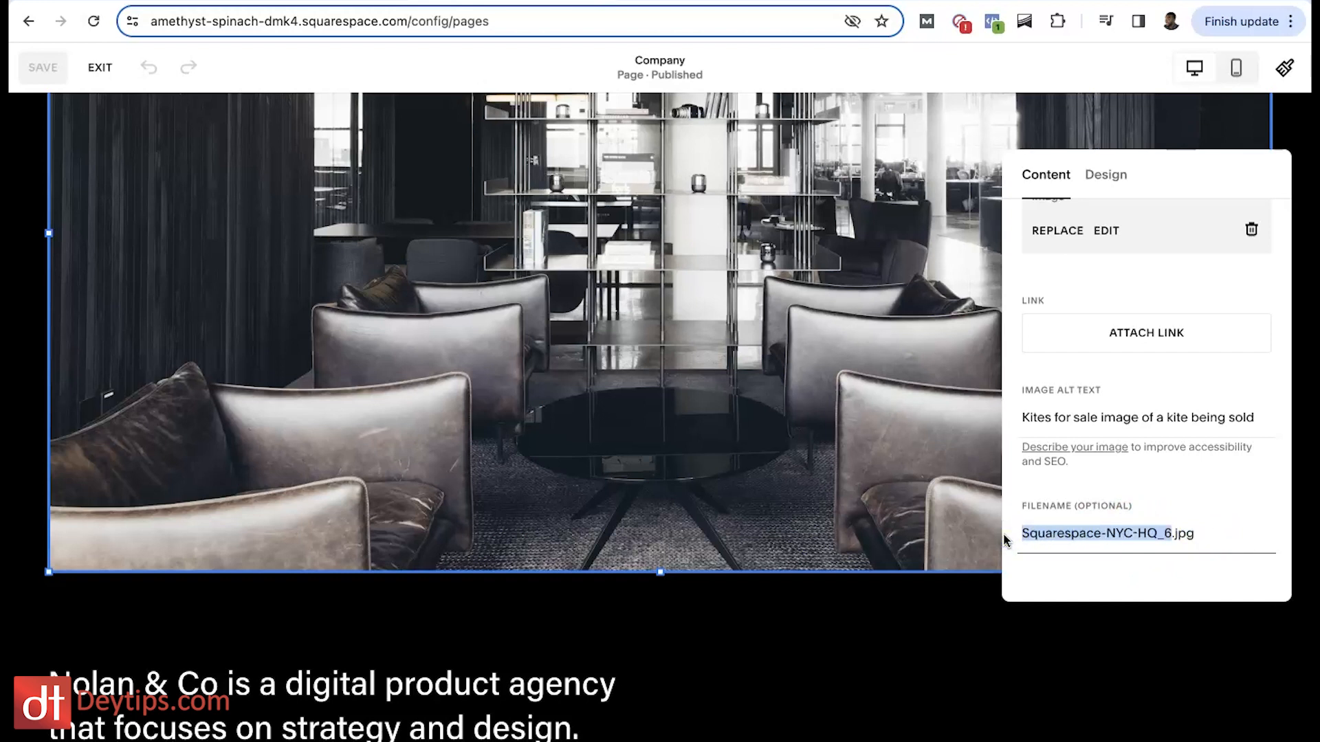
{"action": "type", "text": "kitesforsale"}
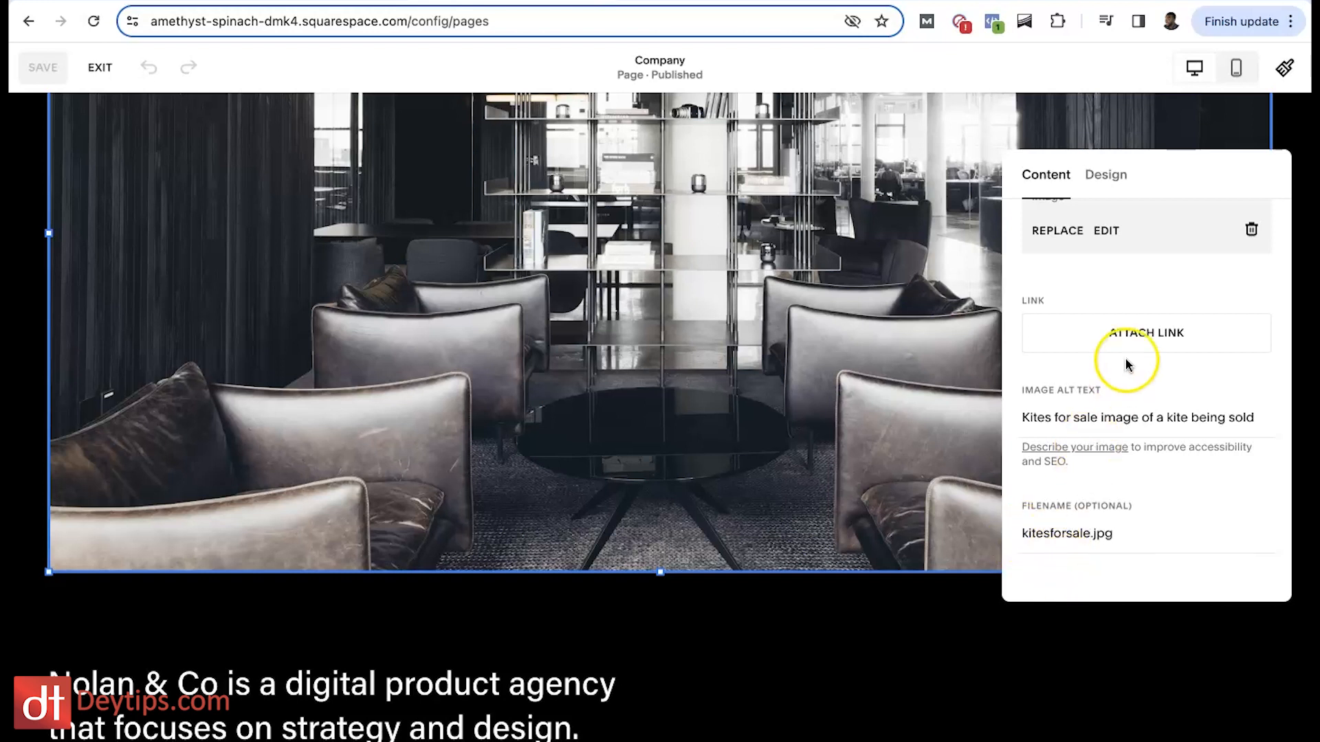
{"action": "scroll", "coordinate": [1134, 360], "scroll_direction": "up", "scroll_amount": 3}
{"action": "left_click", "coordinate": [905, 267]}
{"action": "scroll", "coordinate": [742, 256], "scroll_direction": "up", "scroll_amount": 5}
{"action": "left_click", "coordinate": [840, 230]}
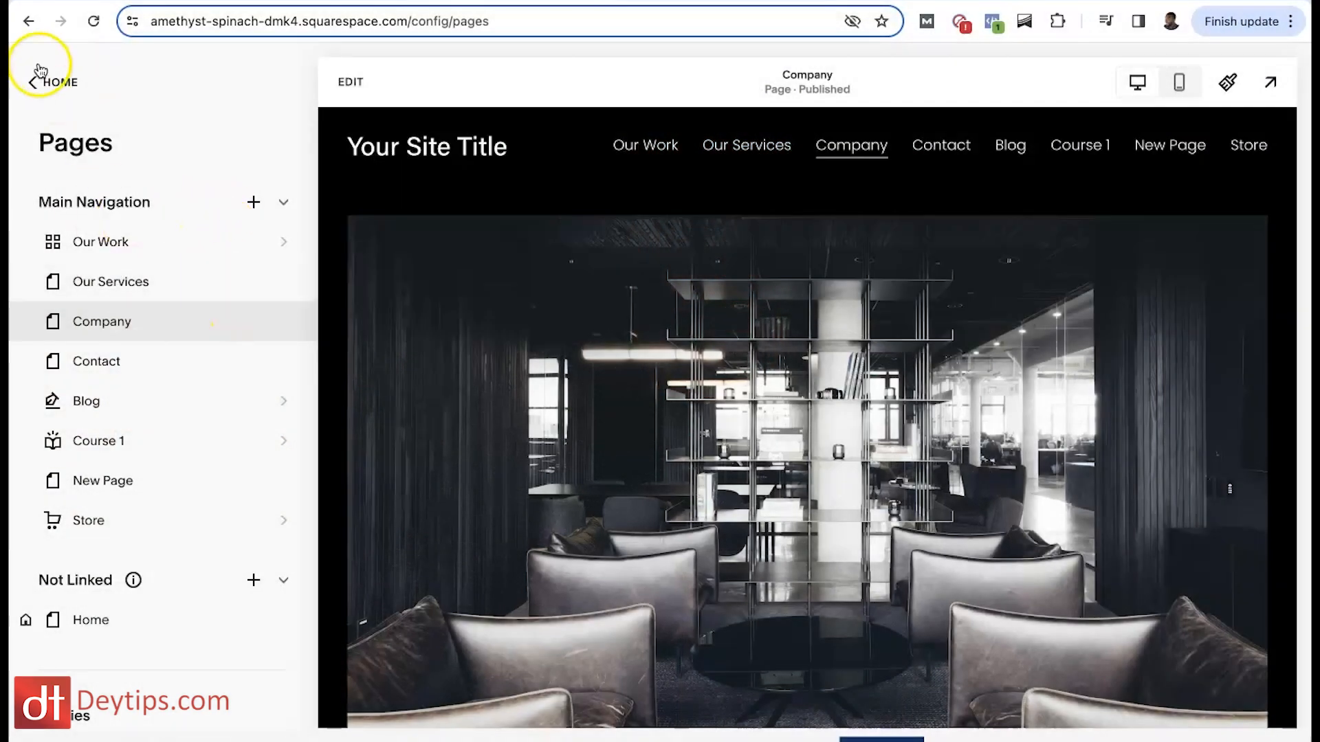
Open the Search Keywords traffic analytics and start connecting the site to Google Search Console.
{"action": "left_click", "coordinate": [35, 83]}
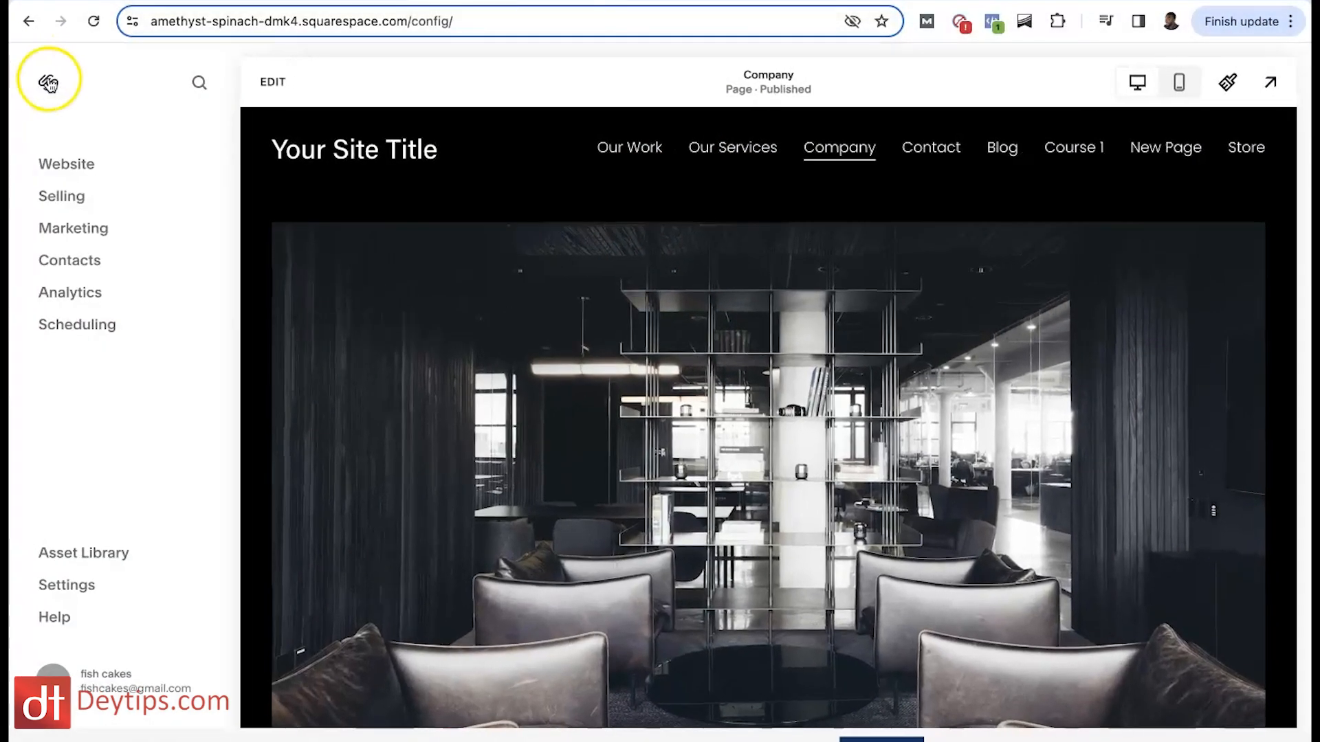
{"action": "left_click", "coordinate": [75, 282]}
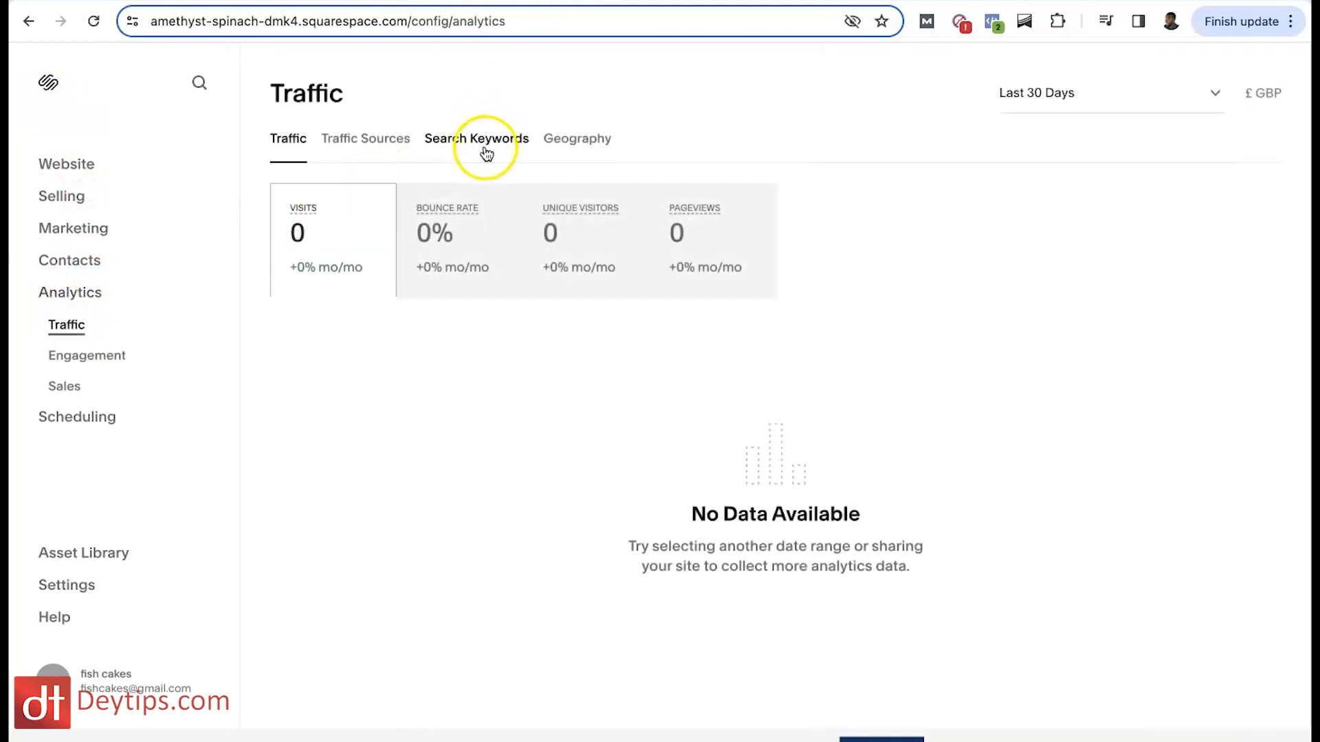
{"action": "left_click", "coordinate": [479, 145]}
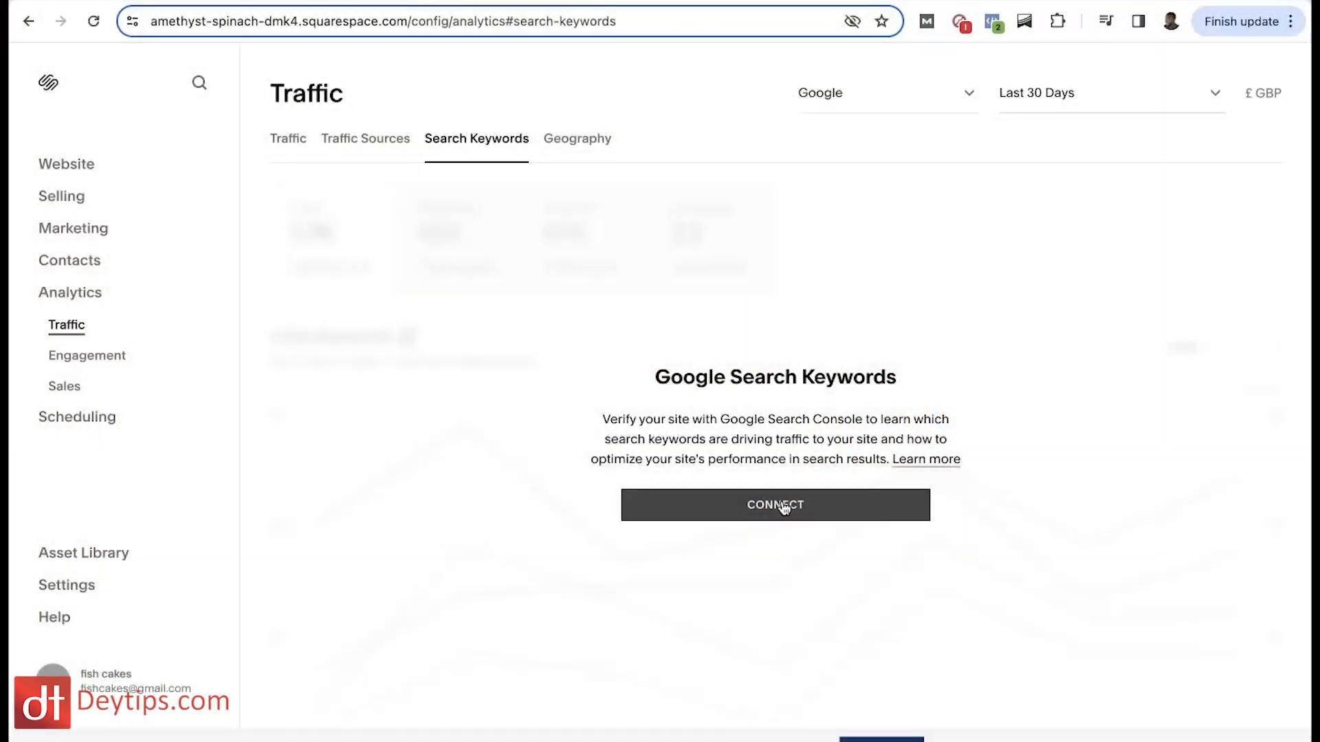
{"action": "left_click", "coordinate": [782, 506]}
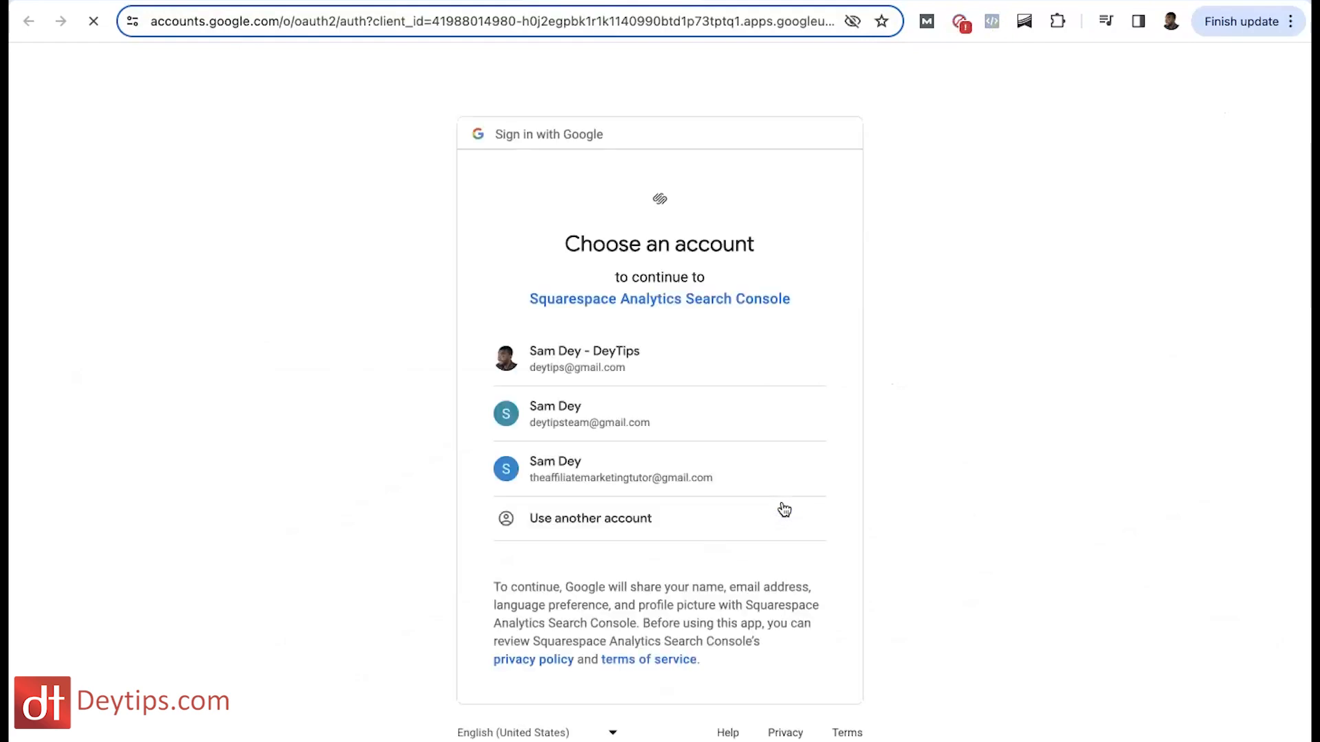
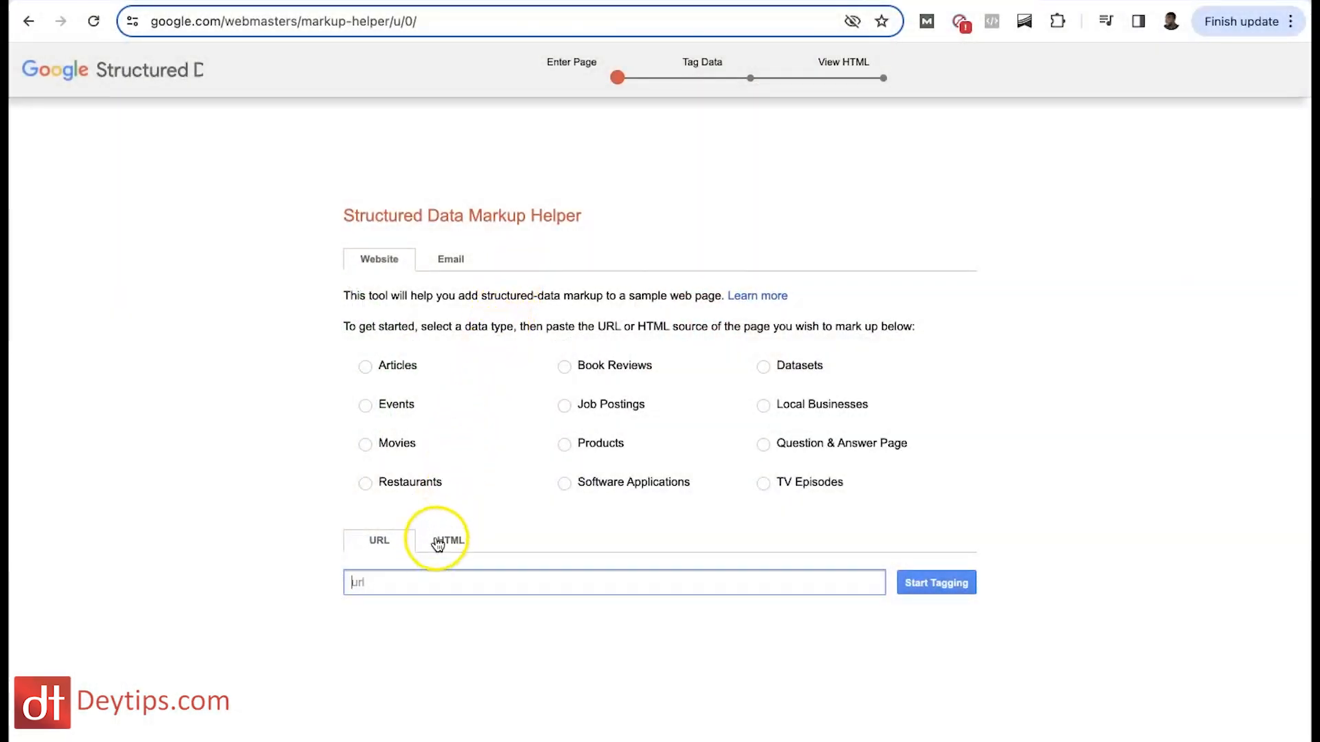
Load the Amazon running shoe page into Google's Structured Data Markup Helper for tagging as a product.
{"action": "left_click", "coordinate": [443, 585]}
{"action": "left_click", "coordinate": [438, 631]}
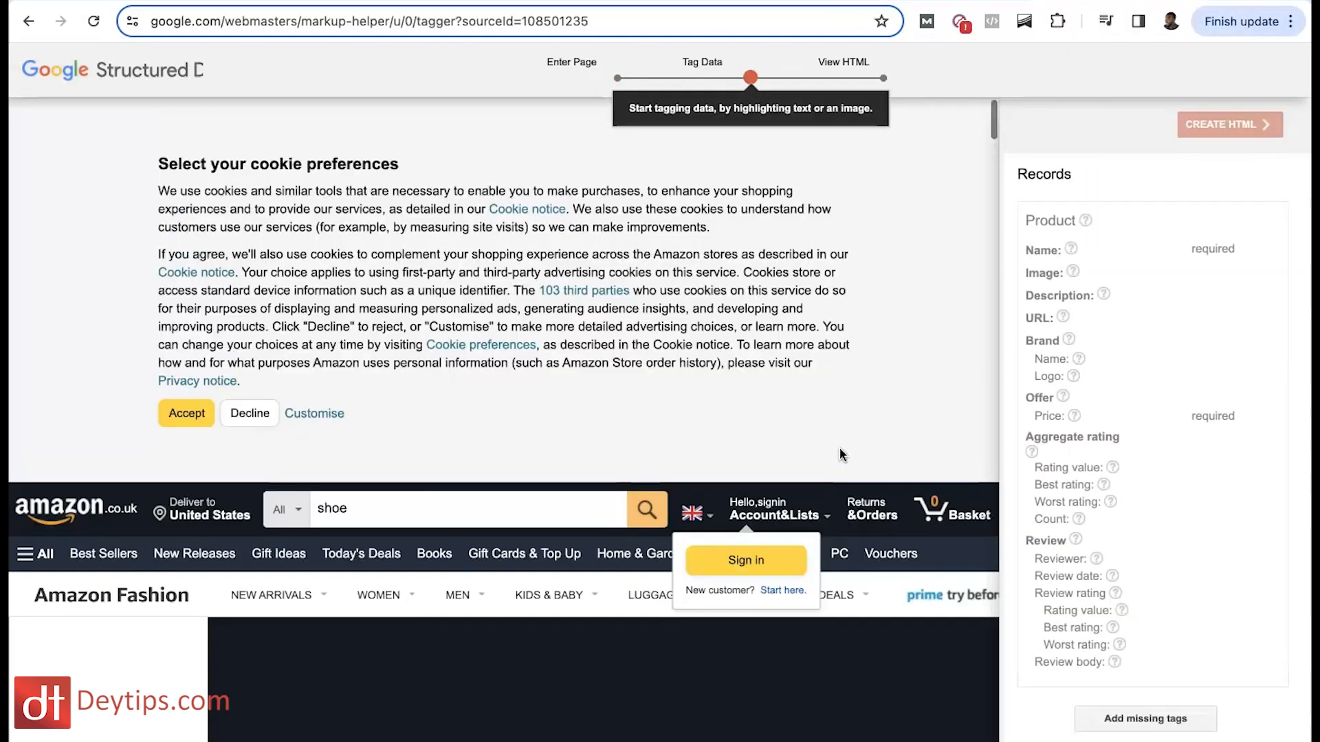
{"action": "scroll", "coordinate": [839, 451], "scroll_direction": "down", "scroll_amount": 10}
{"action": "scroll", "coordinate": [839, 451], "scroll_direction": "down", "scroll_amount": 3}
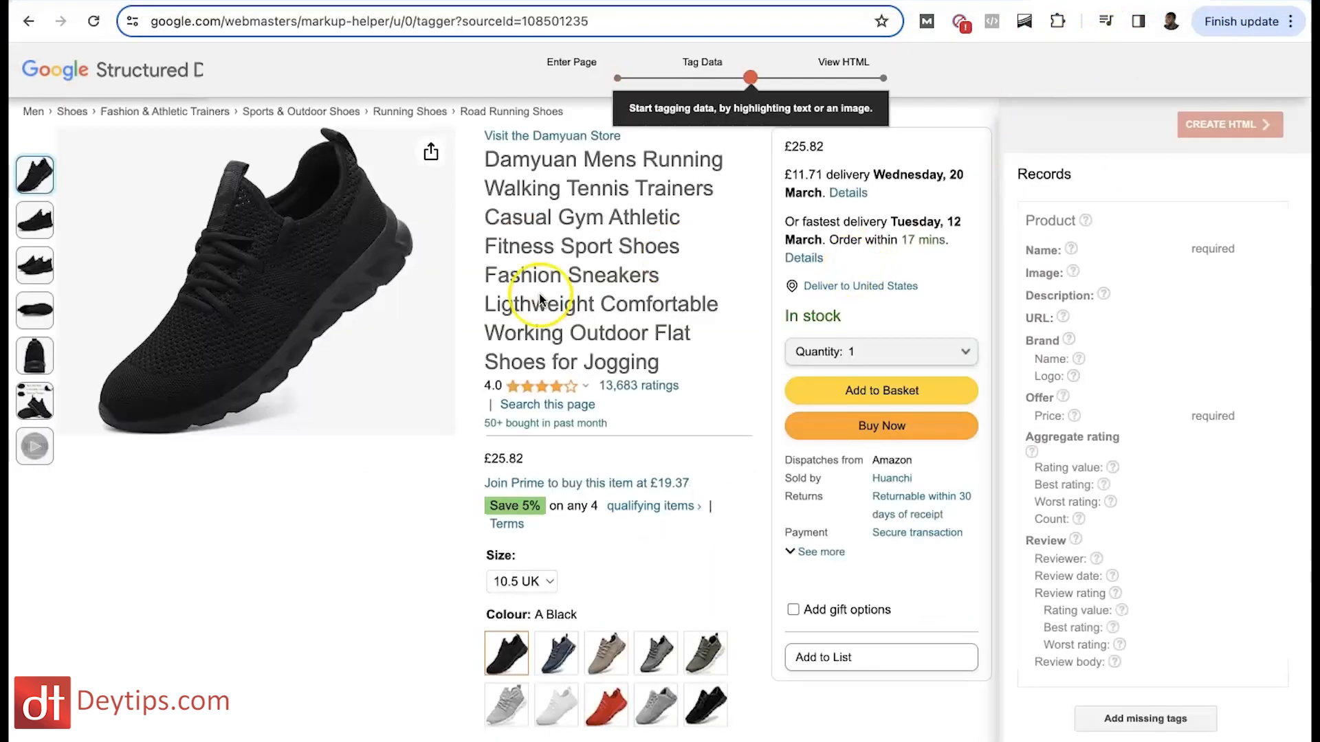
Tag the main shoe photo as the product's Image and the £25.82 amount as its Offer Price.
{"action": "scroll", "coordinate": [523, 299], "scroll_direction": "up", "scroll_amount": 2}
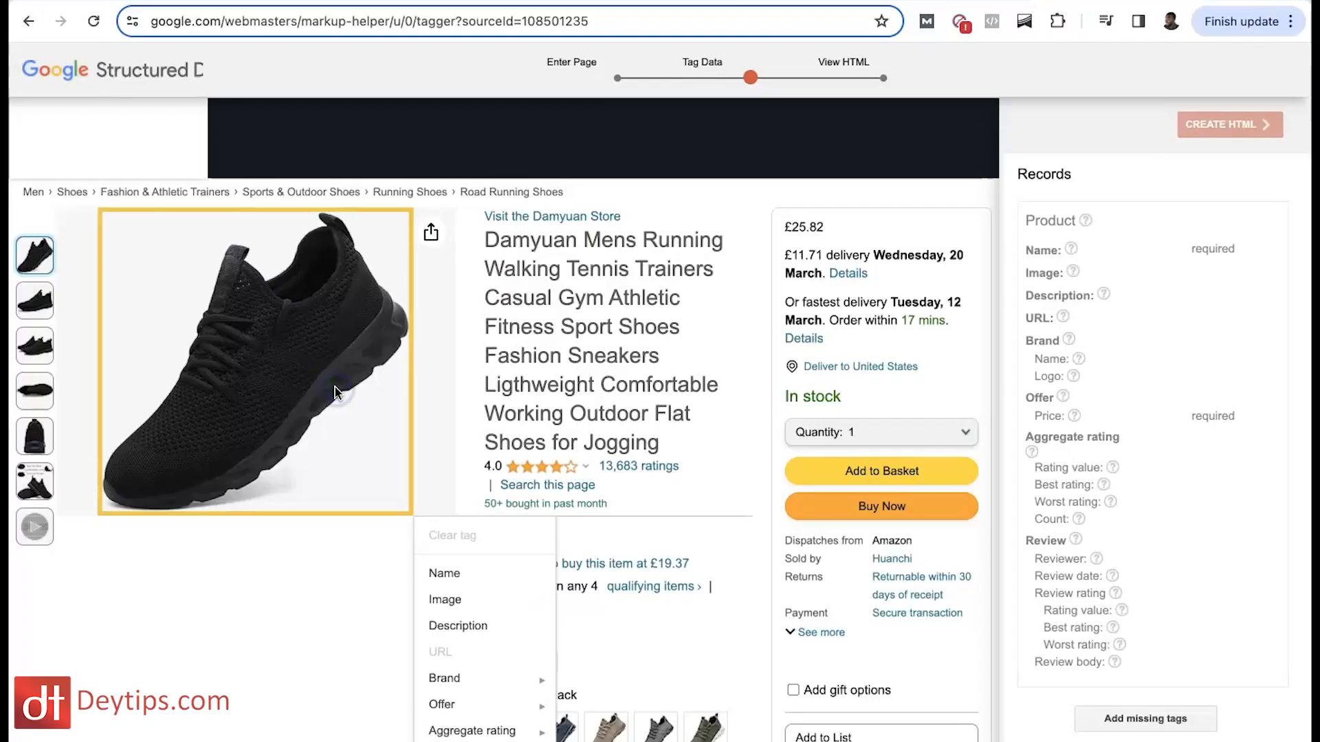
{"action": "left_click", "coordinate": [468, 603]}
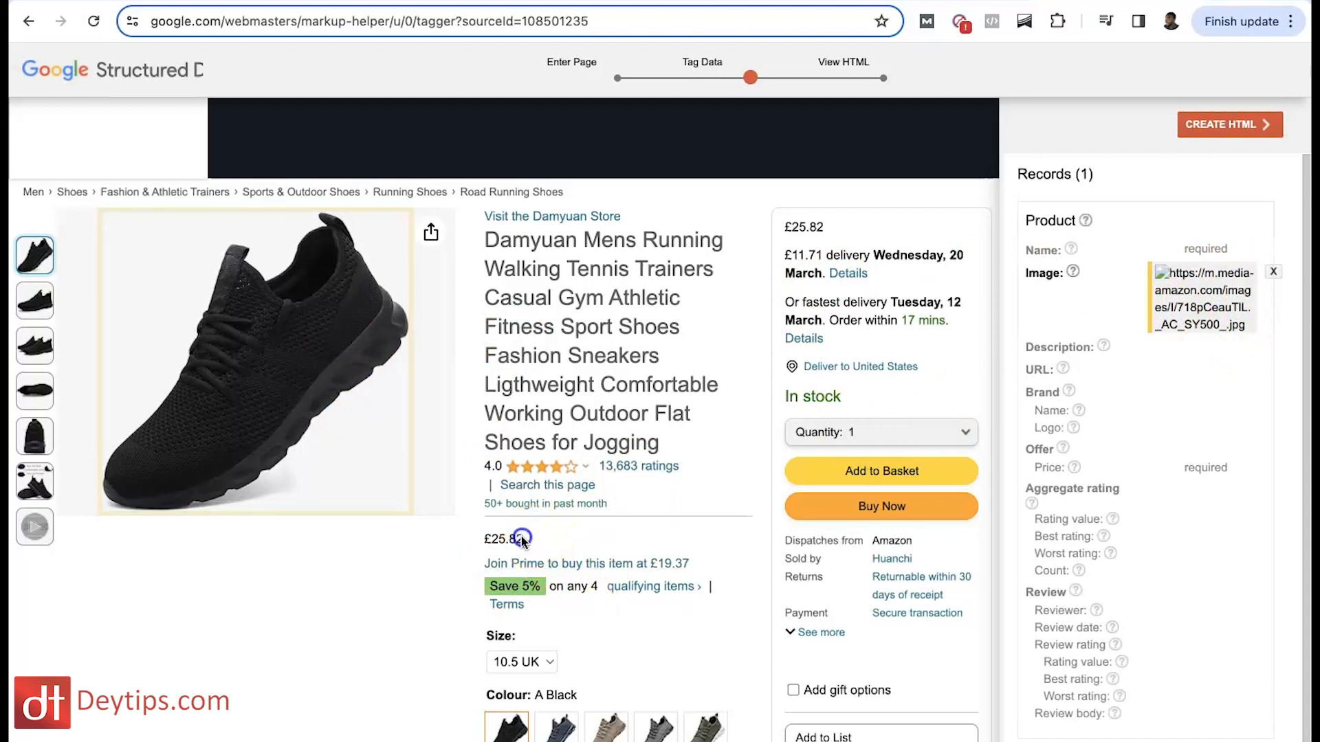
{"action": "left_click", "coordinate": [487, 541]}
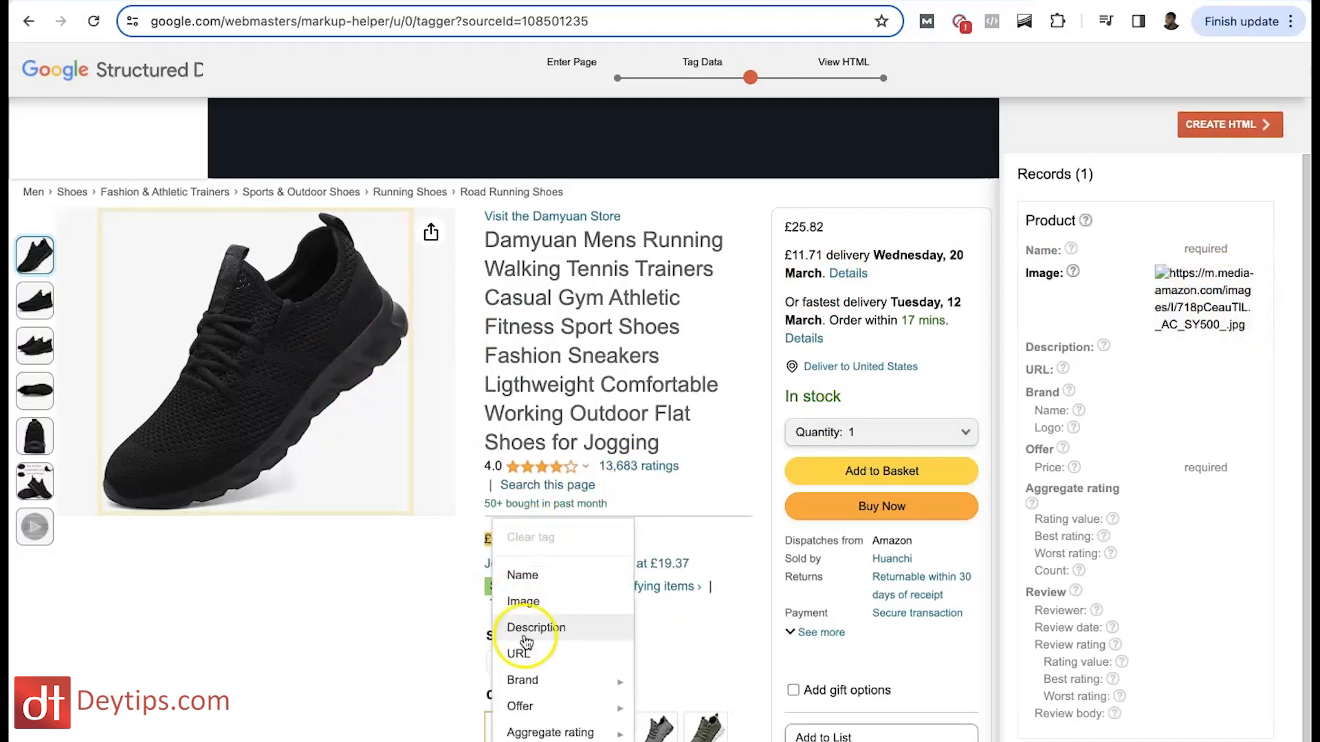
{"action": "mouse_move", "coordinate": [558, 708]}
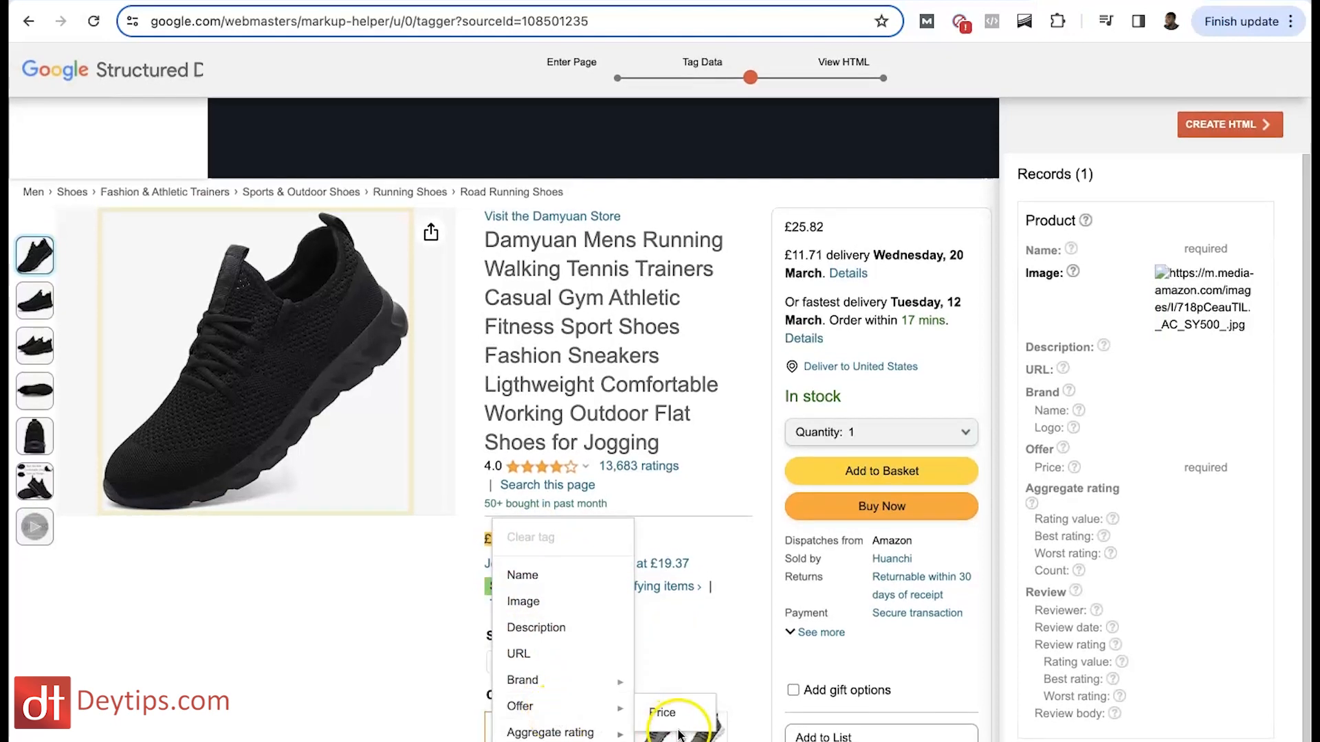
{"action": "left_click", "coordinate": [660, 718]}
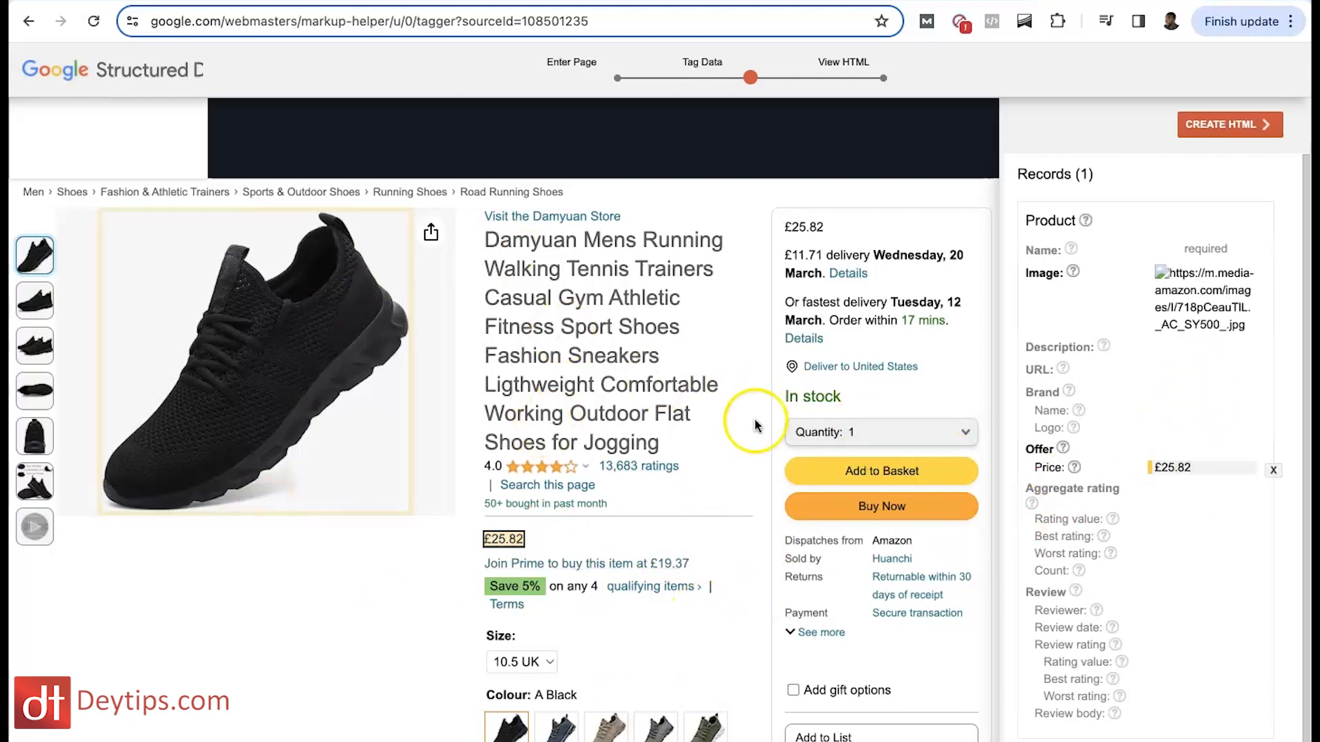
{"action": "scroll", "coordinate": [714, 485], "scroll_direction": "down", "scroll_amount": 1}
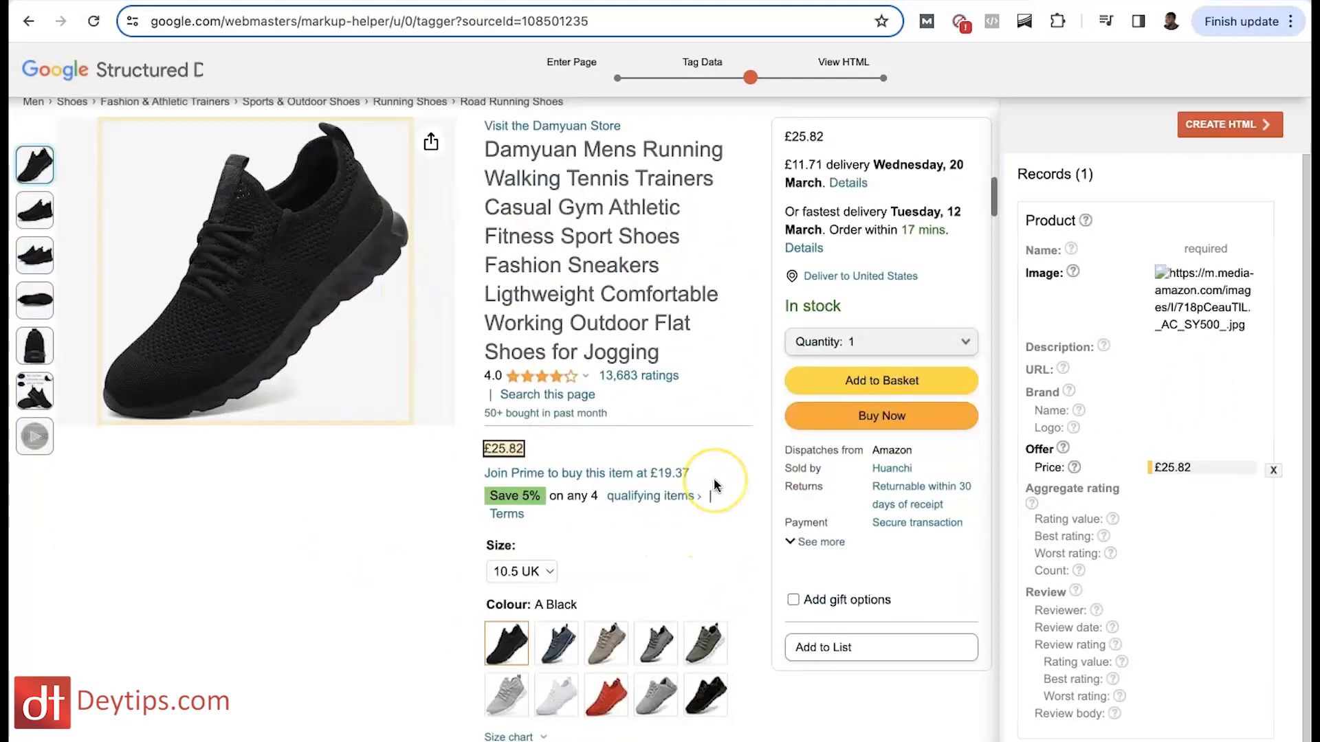
Generate the JSON-LD markup for the tagged product page and copy the complete script block.
{"action": "scroll", "coordinate": [715, 485], "scroll_direction": "down", "scroll_amount": 5}
{"action": "scroll", "coordinate": [714, 485], "scroll_direction": "up", "scroll_amount": 6}
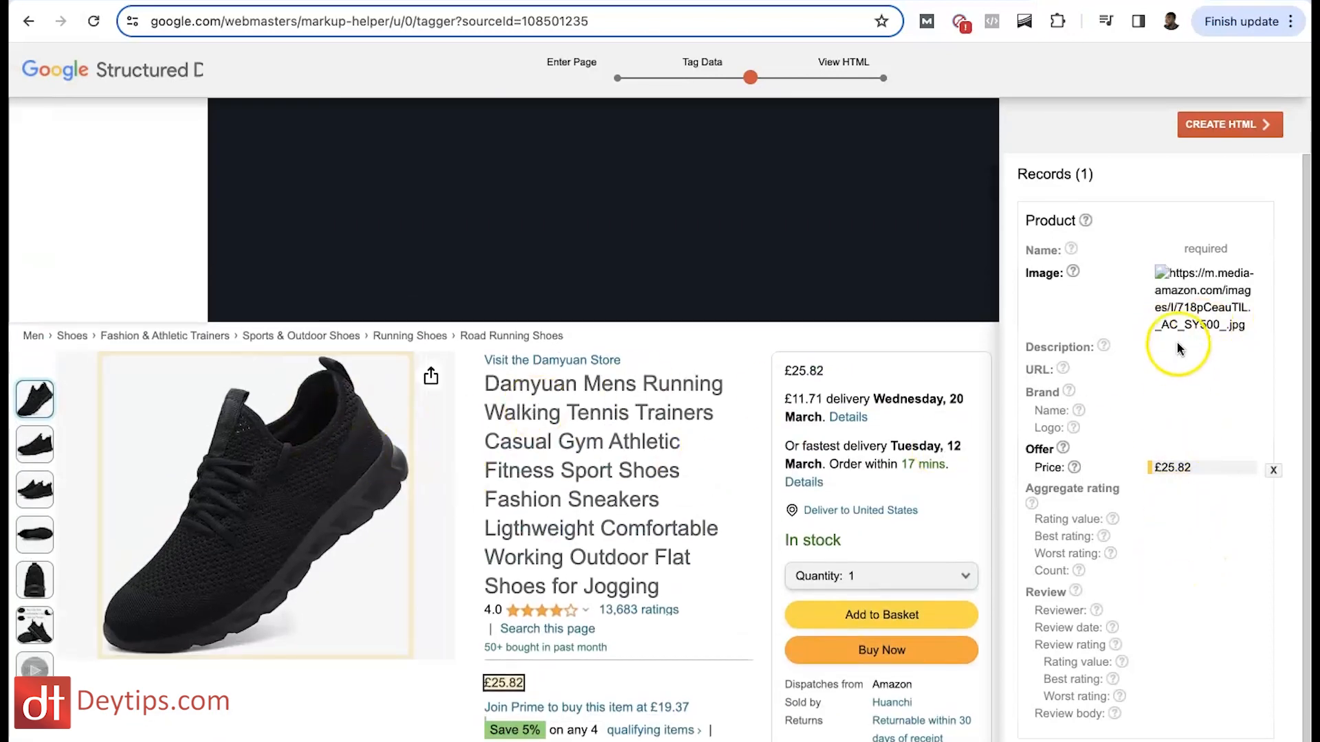
{"action": "left_click", "coordinate": [1230, 132]}
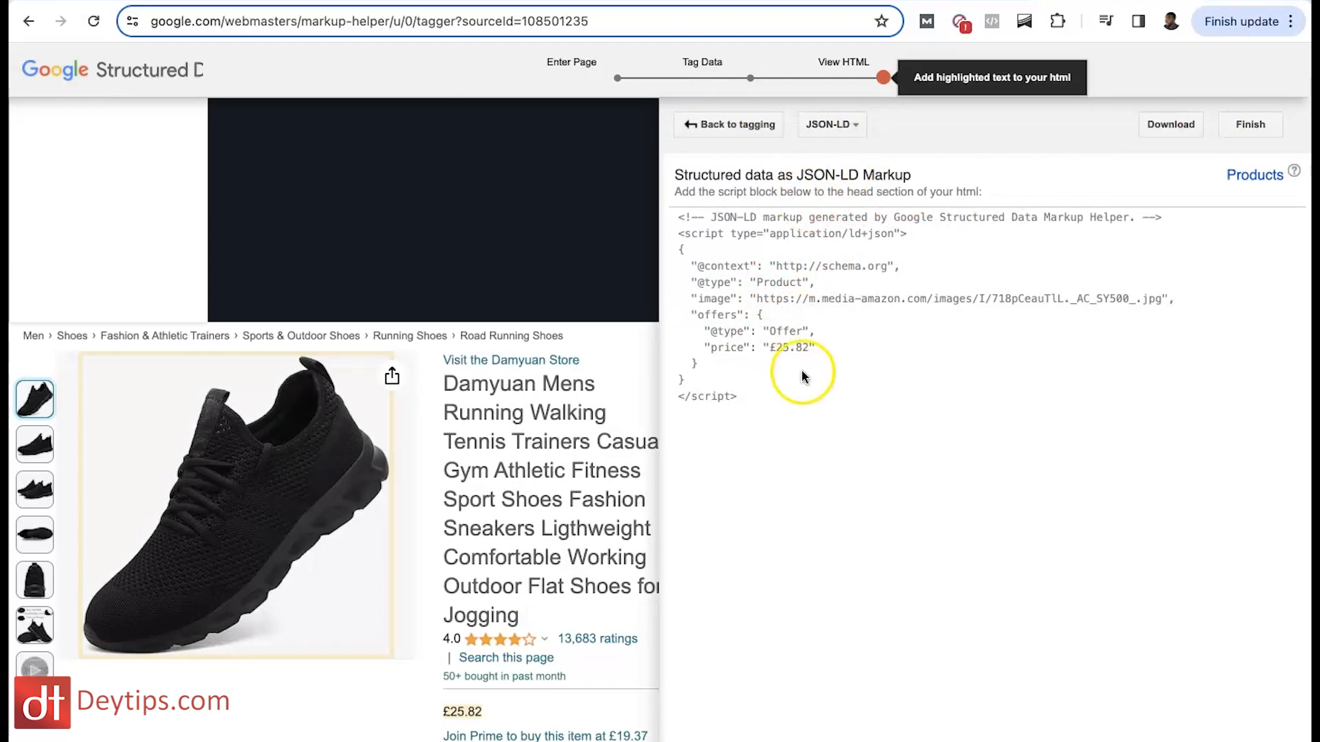
{"action": "left_click_drag", "start_coordinate": [763, 404], "coordinate": [673, 217]}
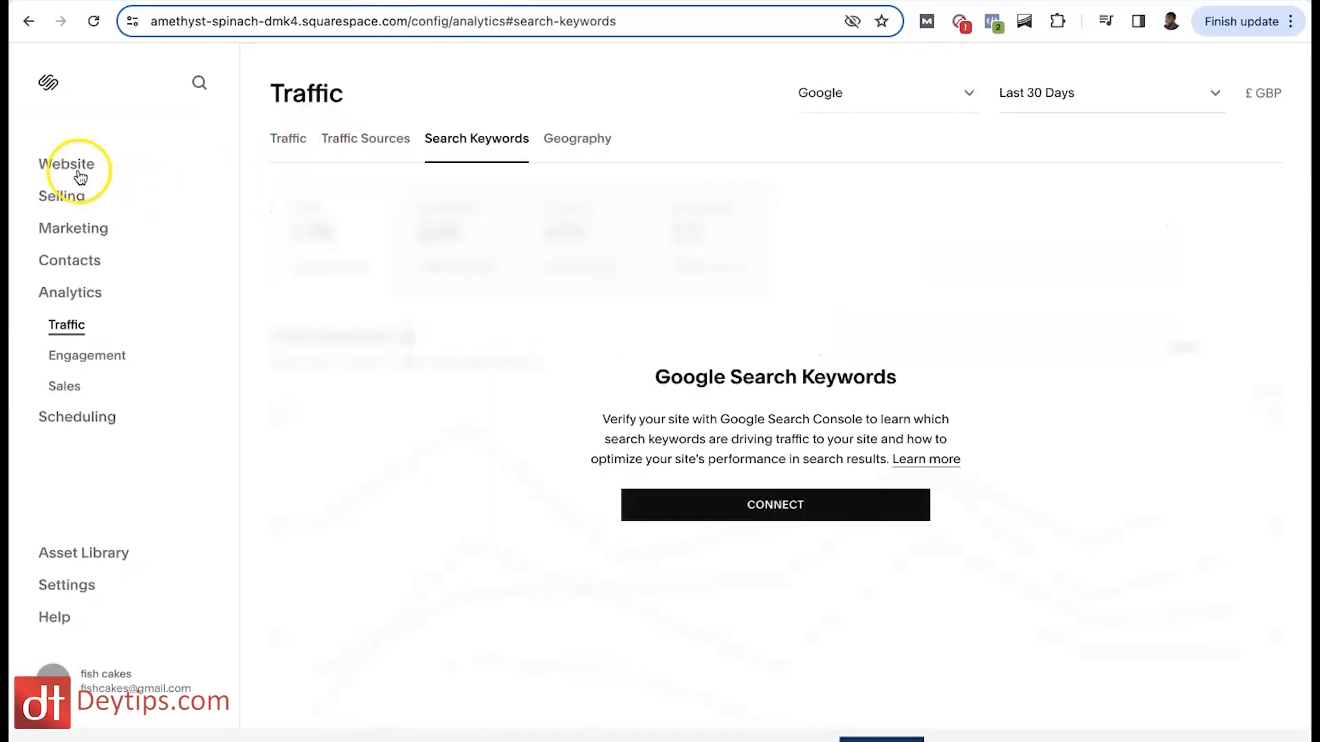
Switch to the Squarespace site, open New Page for editing and add a blank section to it.
{"action": "left_click", "coordinate": [70, 165]}
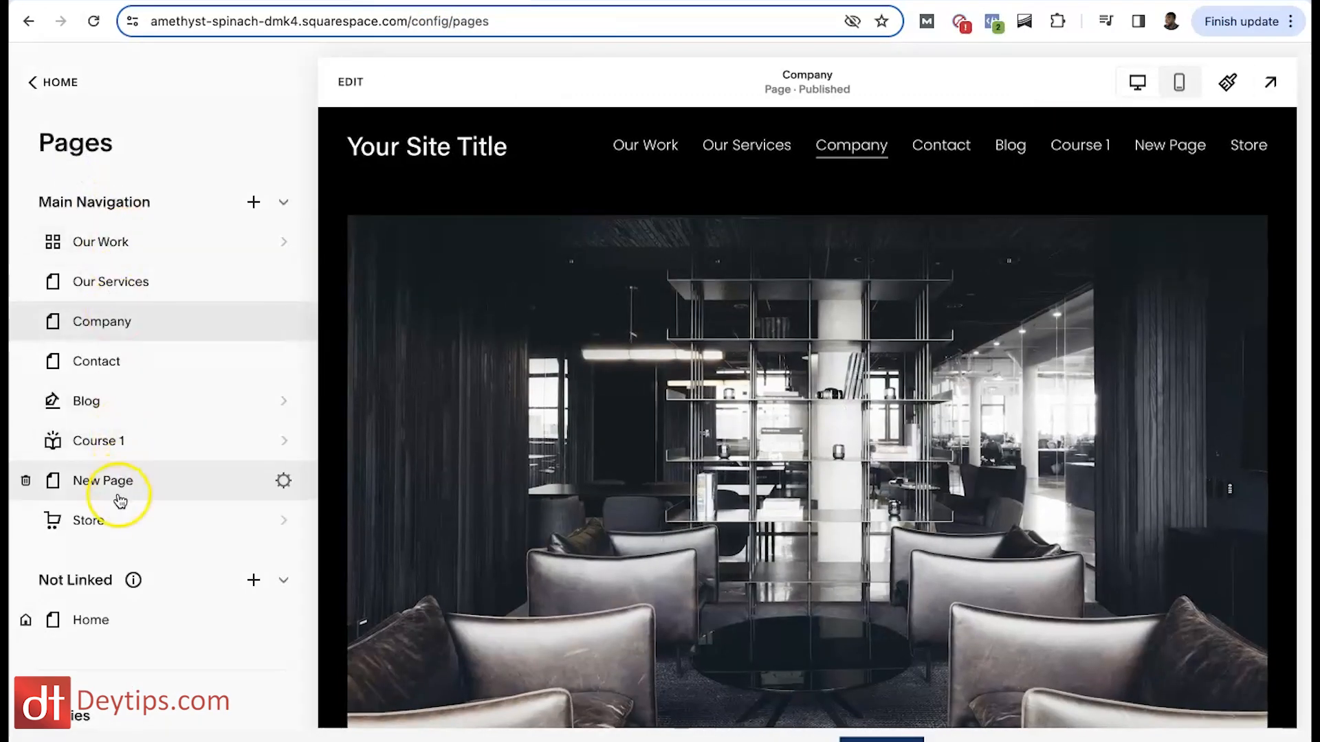
{"action": "left_click", "coordinate": [101, 483]}
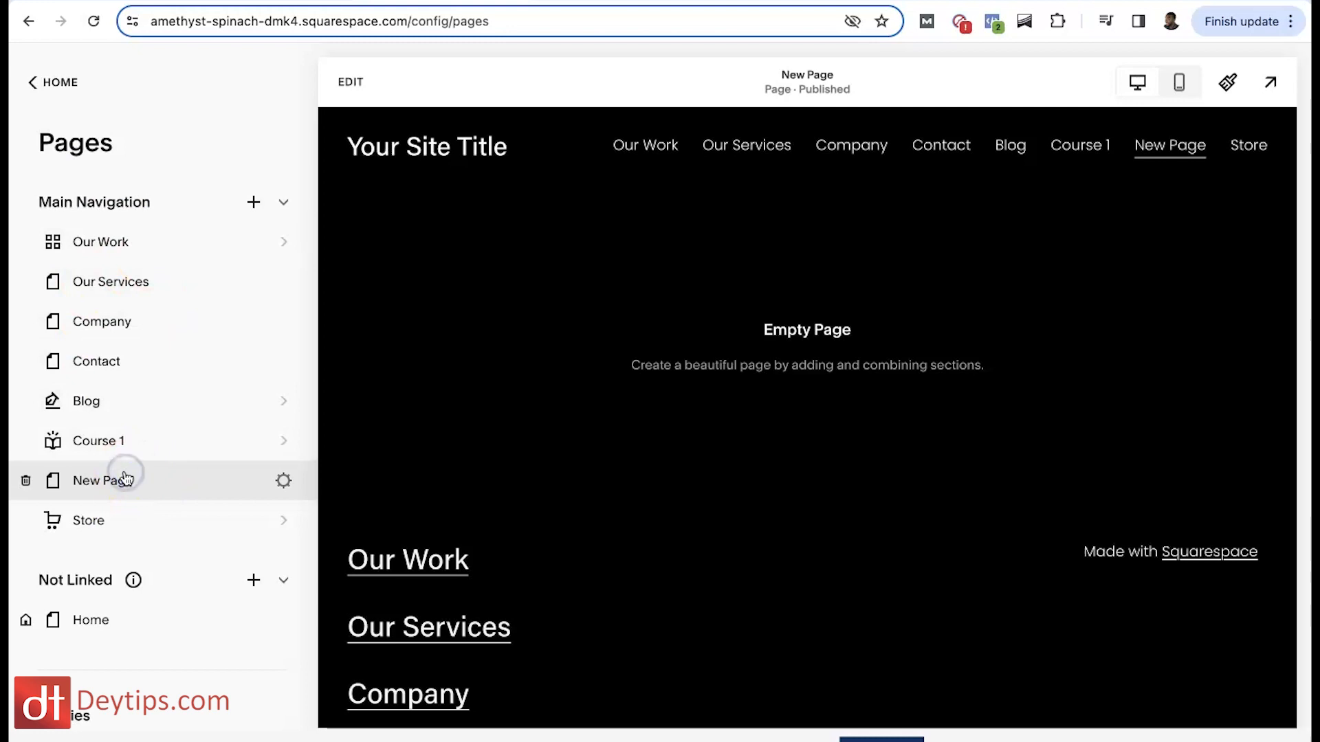
{"action": "left_click", "coordinate": [347, 82]}
{"action": "left_click", "coordinate": [622, 355]}
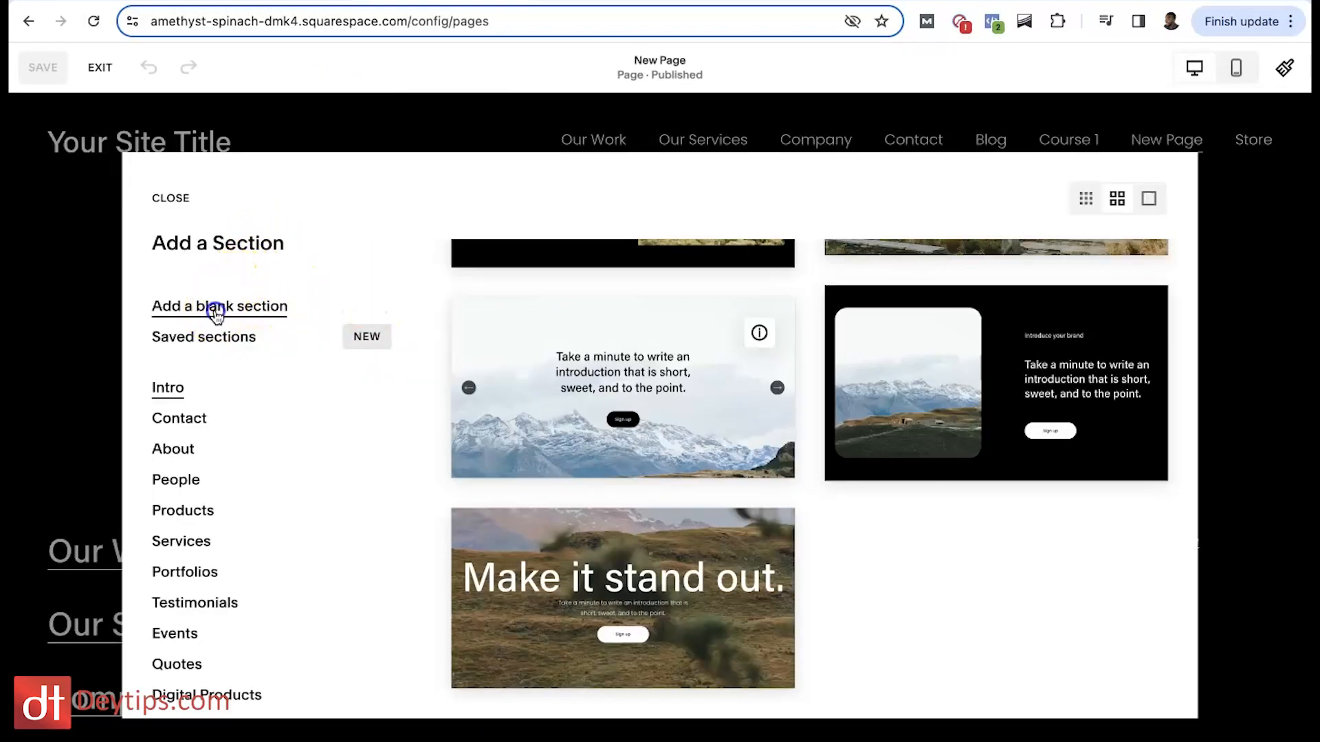
{"action": "left_click", "coordinate": [215, 315]}
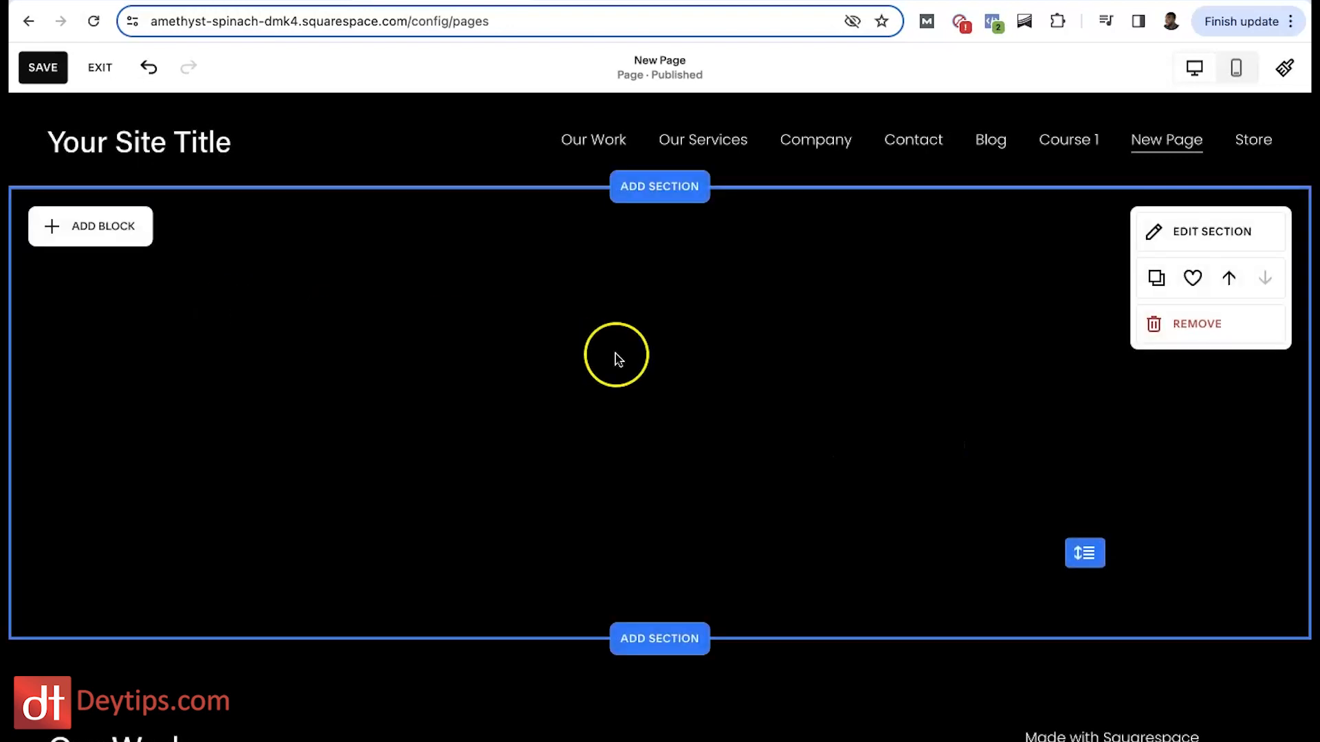
Add a Code block to the blank section and open its content with the mode kept at HTML.
{"action": "left_click", "coordinate": [125, 226]}
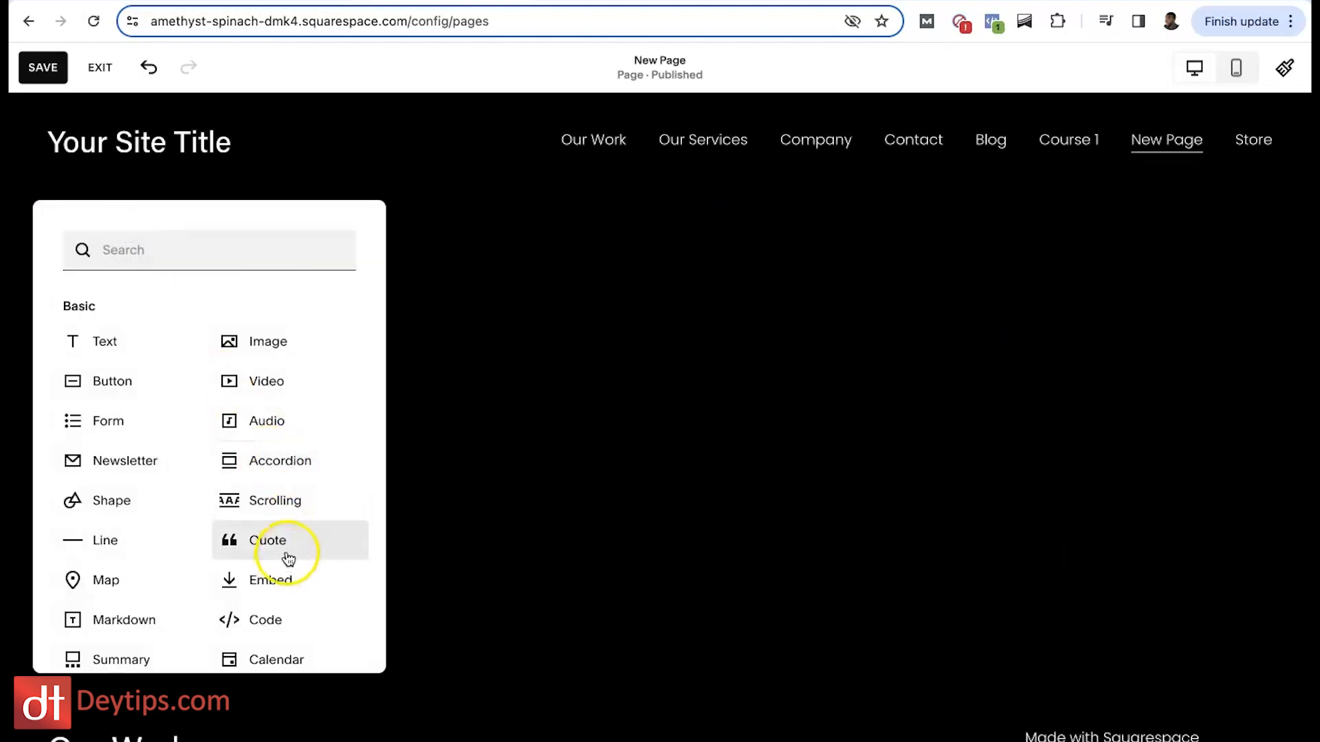
{"action": "left_click", "coordinate": [294, 594]}
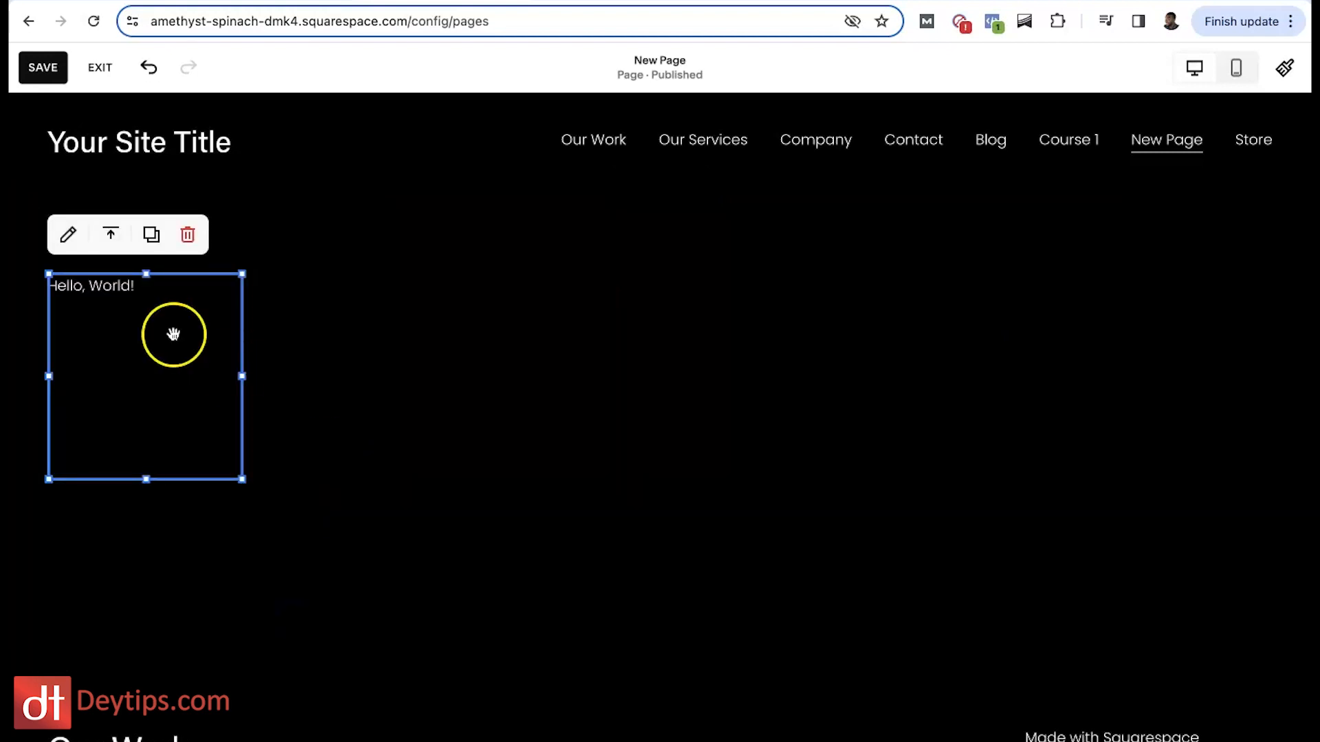
{"action": "left_click", "coordinate": [69, 233]}
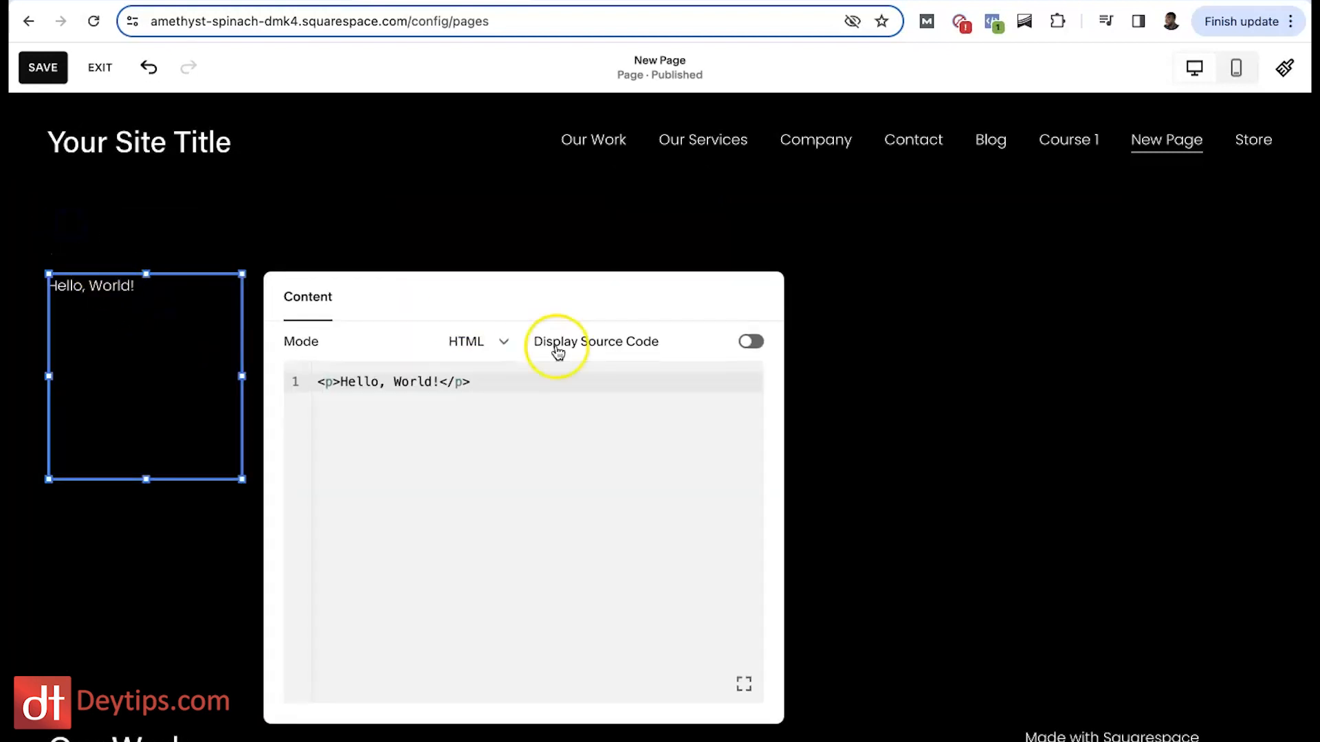
{"action": "left_click", "coordinate": [454, 340]}
{"action": "left_click", "coordinate": [574, 411]}
{"action": "left_click", "coordinate": [448, 372]}
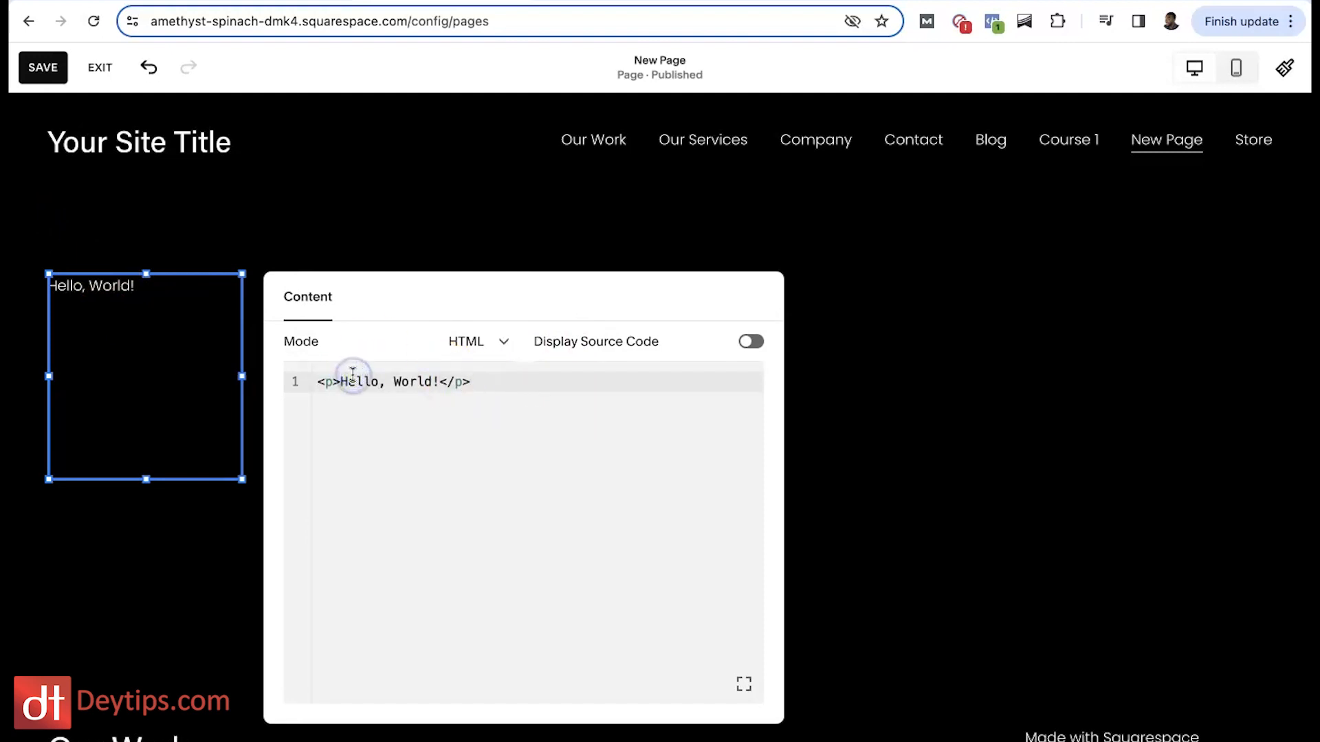
Replace the block's placeholder code with the copied JSON-LD product markup and stretch the block across the section.
{"action": "key", "text": "ctrl+a"}
{"action": "key", "text": "BackSpace"}
{"action": "key", "text": "BackSpace"}
{"action": "key", "text": "ctrl+v"}
{"action": "left_click", "coordinate": [952, 470]}
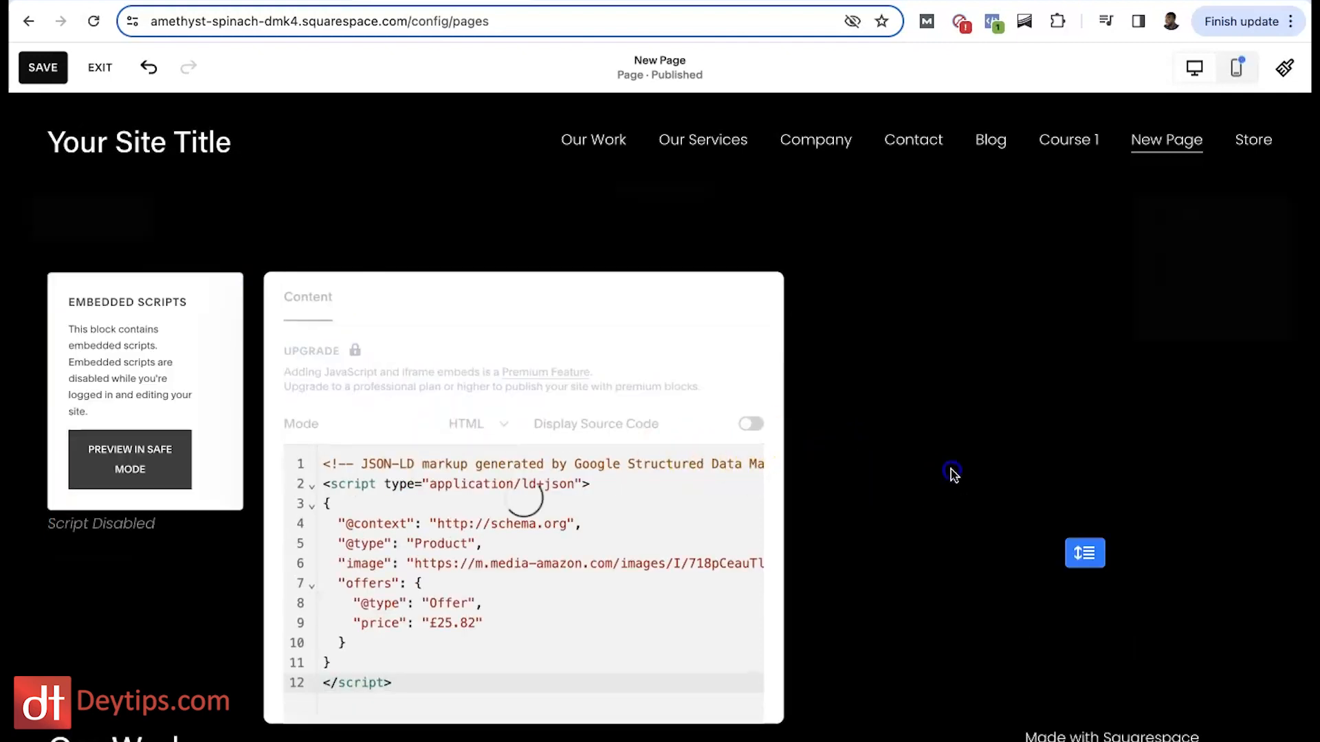
{"action": "left_click", "coordinate": [237, 405]}
{"action": "left_click_drag", "start_coordinate": [245, 414], "coordinate": [1203, 334]}
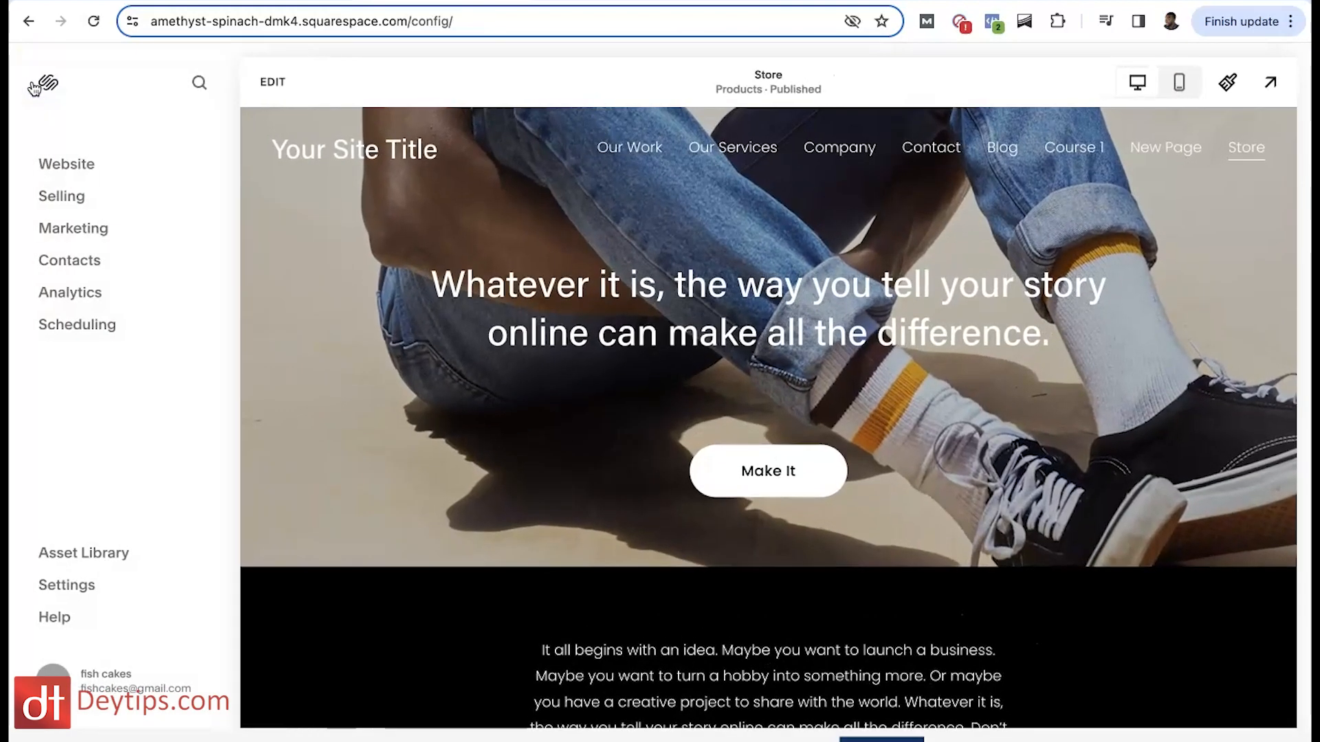
Add a mens wear category in the Store page's settings and open that category for editing.
{"action": "left_click", "coordinate": [77, 168]}
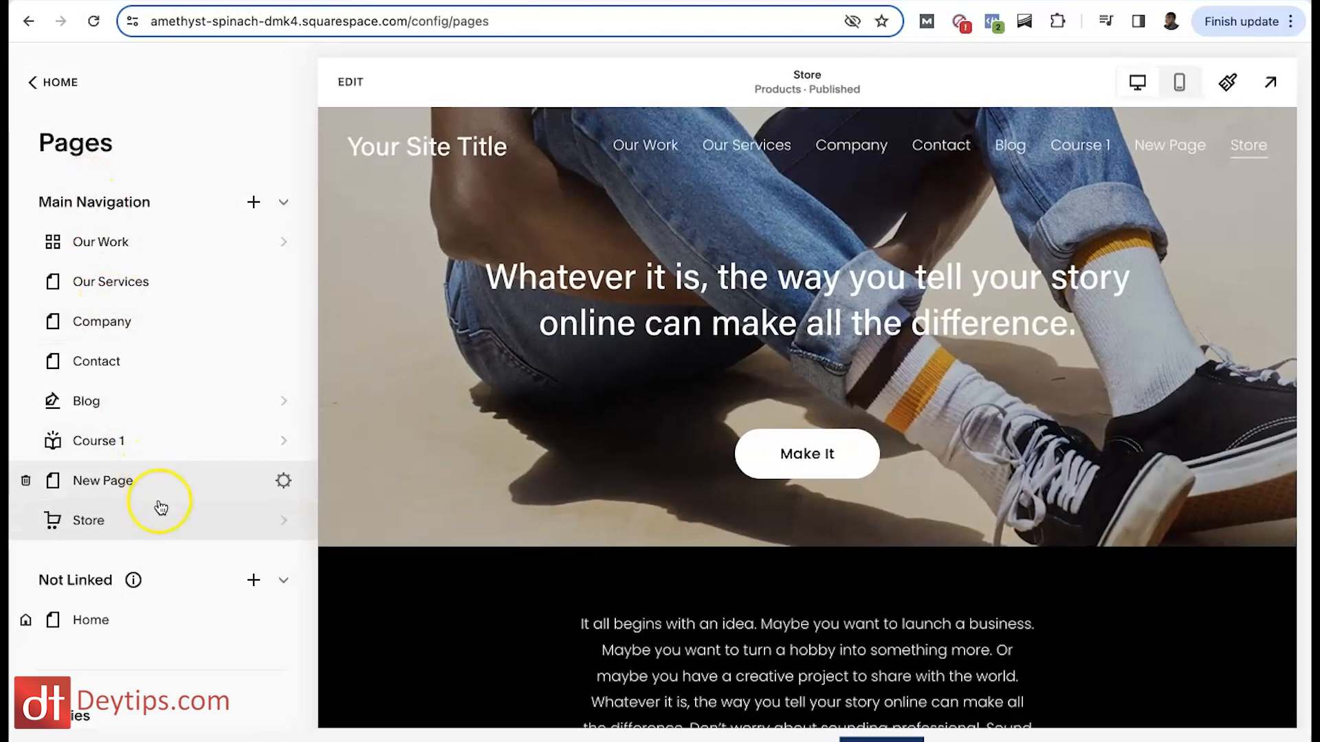
{"action": "left_click", "coordinate": [167, 526]}
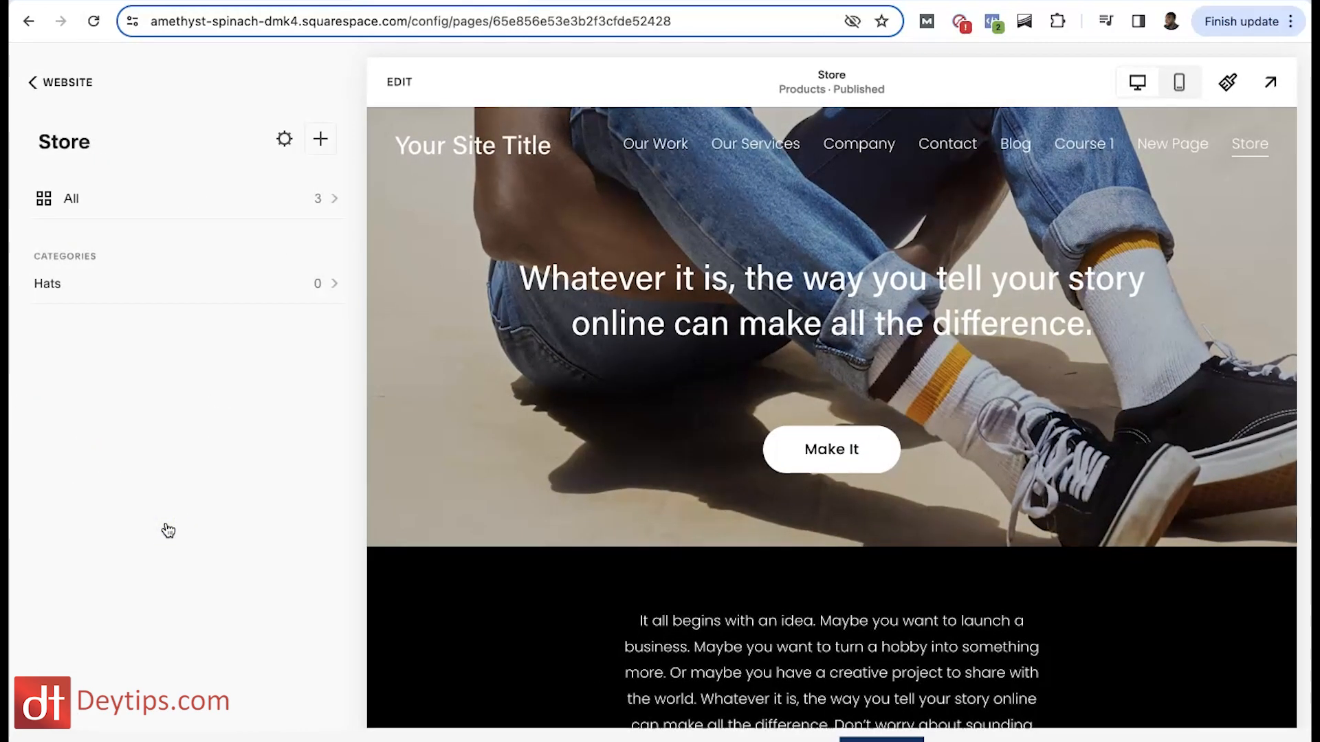
{"action": "left_click", "coordinate": [282, 141]}
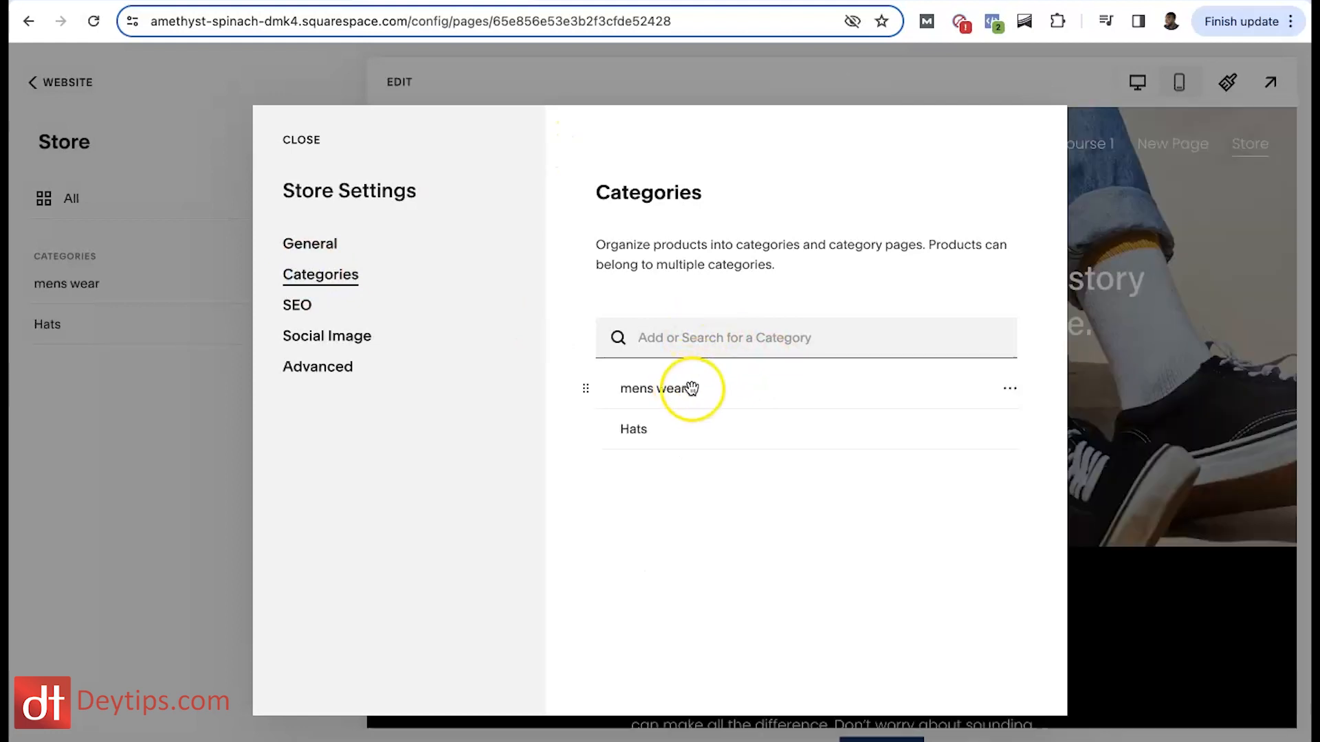
{"action": "left_click", "coordinate": [1008, 390]}
{"action": "left_click", "coordinate": [1005, 431]}
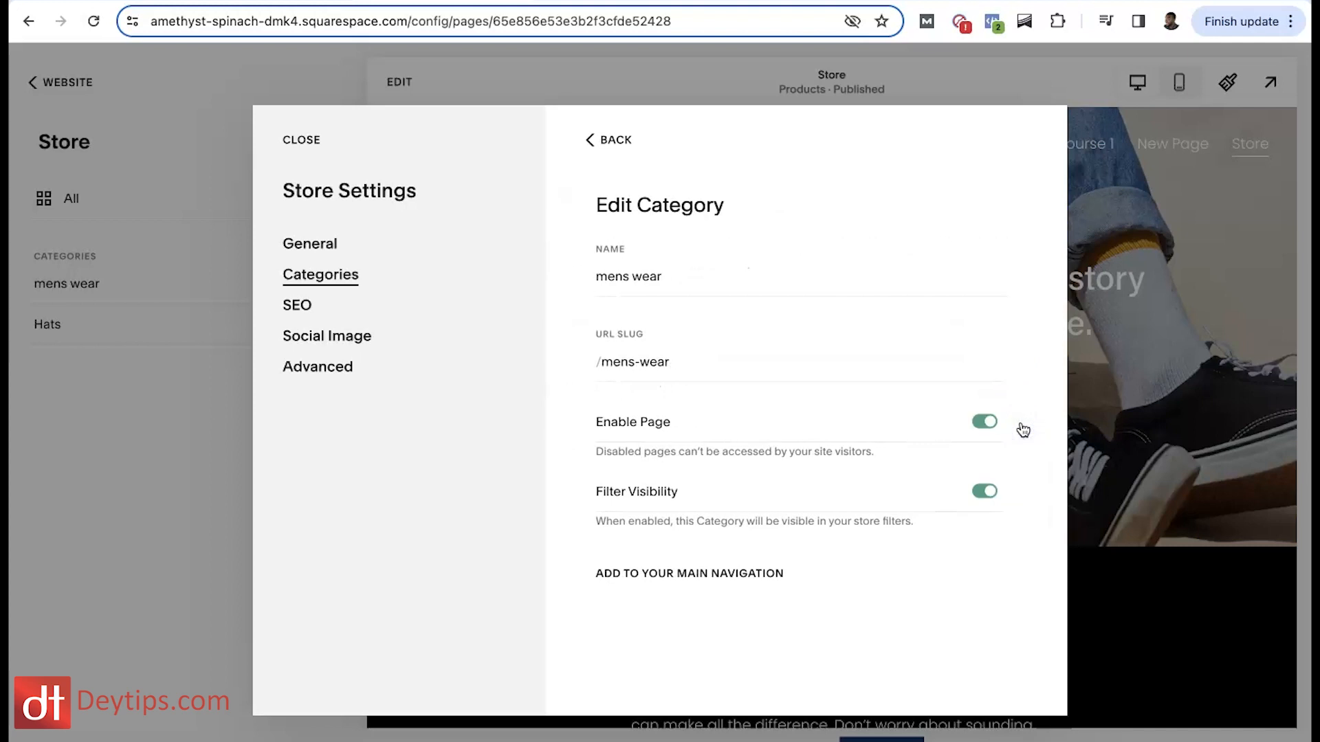
Examine the mens wear category's name, URL slug and navigation options.
{"action": "left_click_drag", "start_coordinate": [679, 278], "coordinate": [559, 273]}
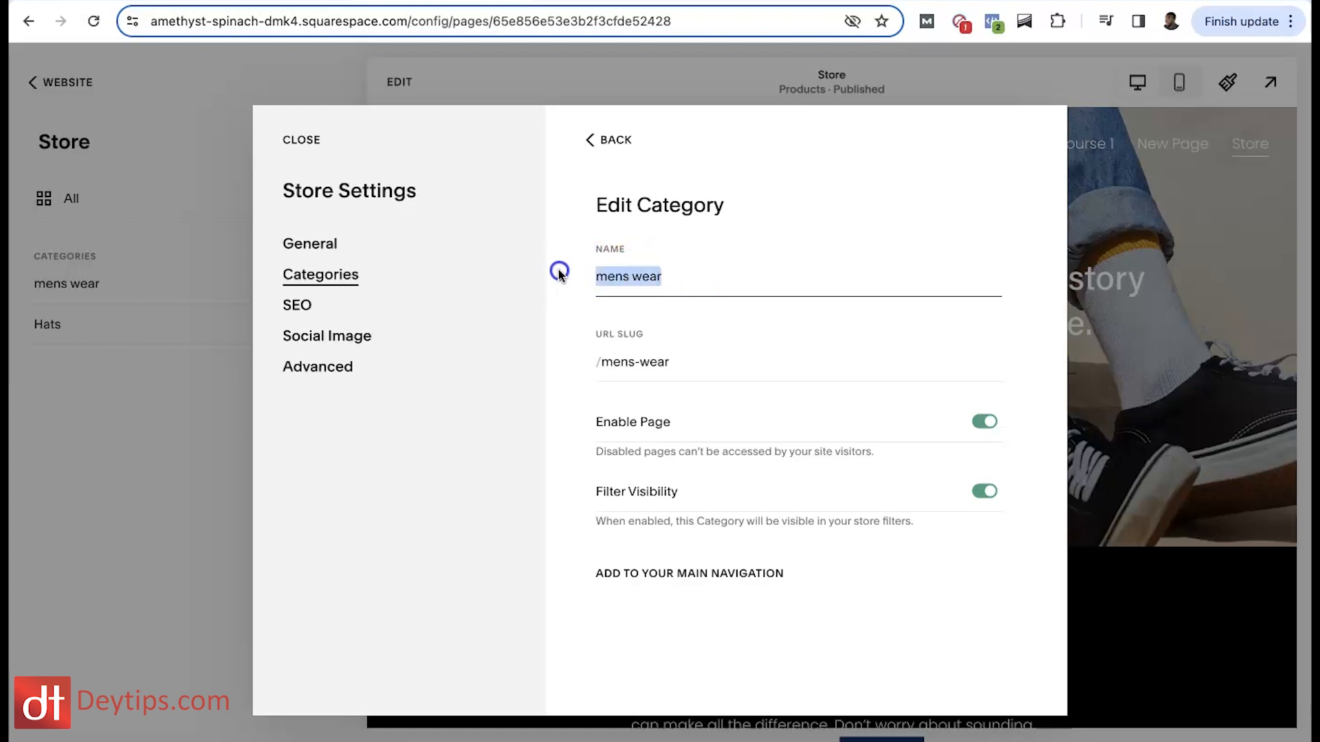
{"action": "left_click", "coordinate": [677, 359]}
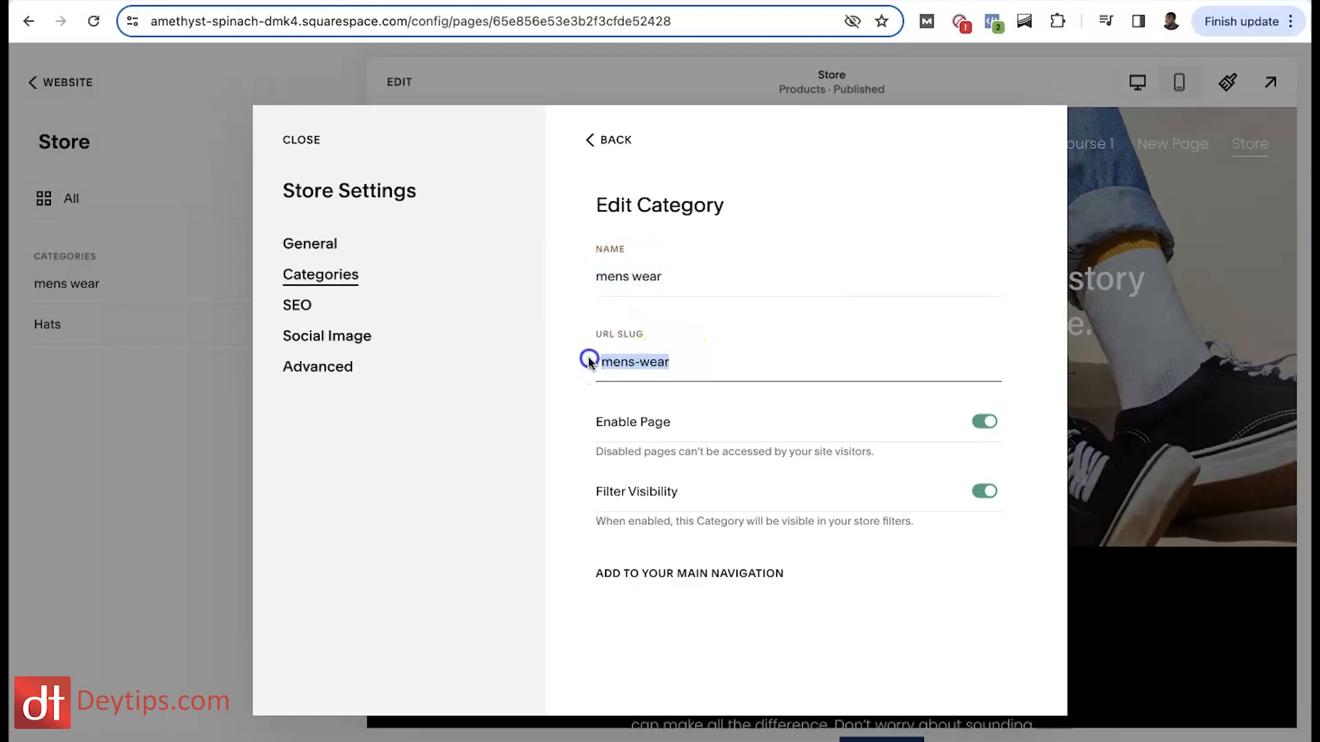
{"action": "left_click_drag", "start_coordinate": [679, 360], "coordinate": [598, 362]}
{"action": "scroll", "coordinate": [665, 408], "scroll_direction": "down", "scroll_amount": 1}
{"action": "scroll", "coordinate": [665, 408], "scroll_direction": "up", "scroll_amount": 1}
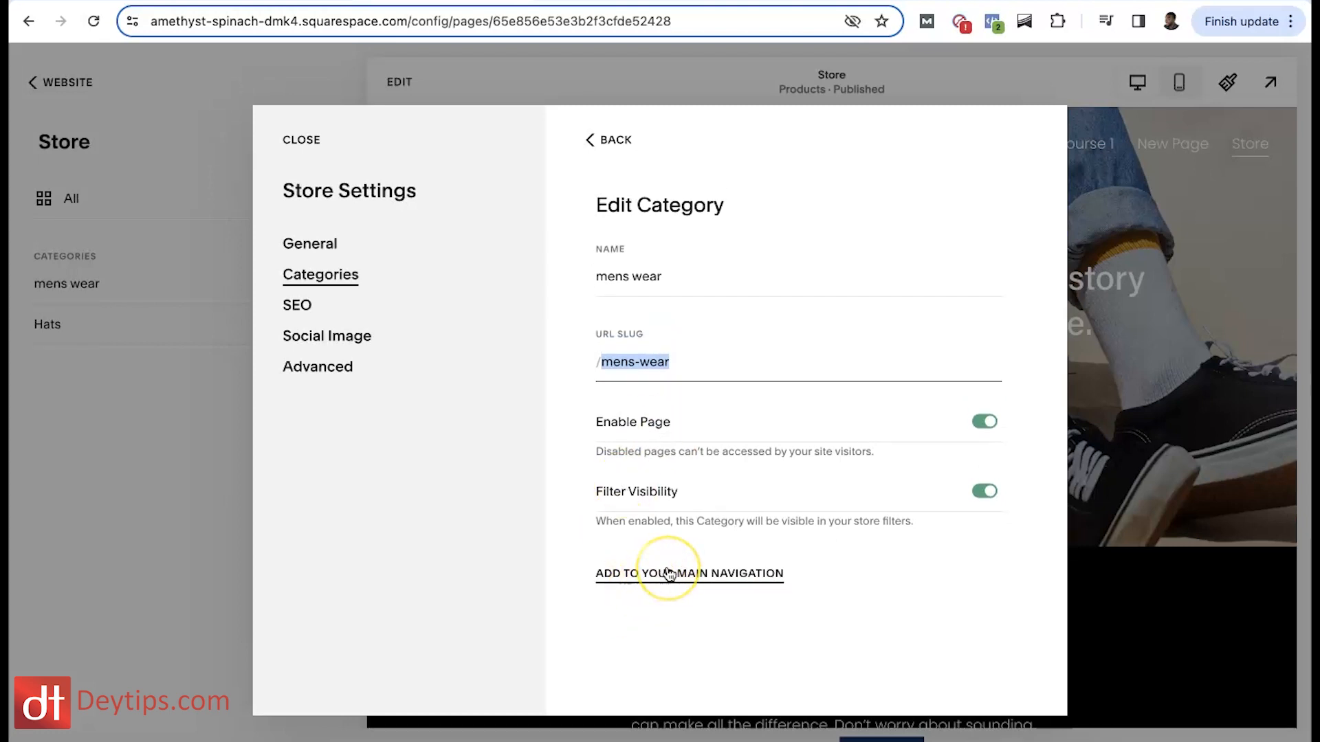
Review the store's SEO title and description fields and its alternate social sharing image option.
{"action": "left_click", "coordinate": [297, 306]}
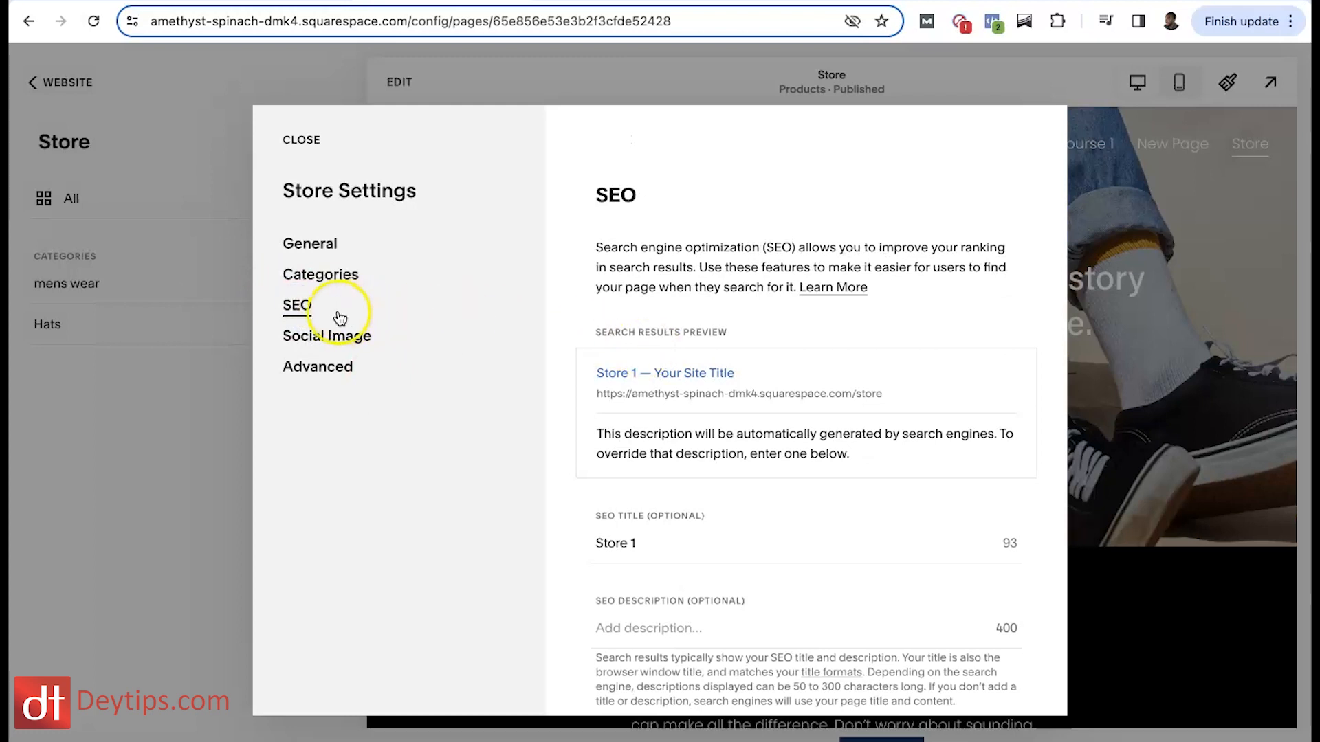
{"action": "scroll", "coordinate": [725, 262], "scroll_direction": "down", "scroll_amount": 1}
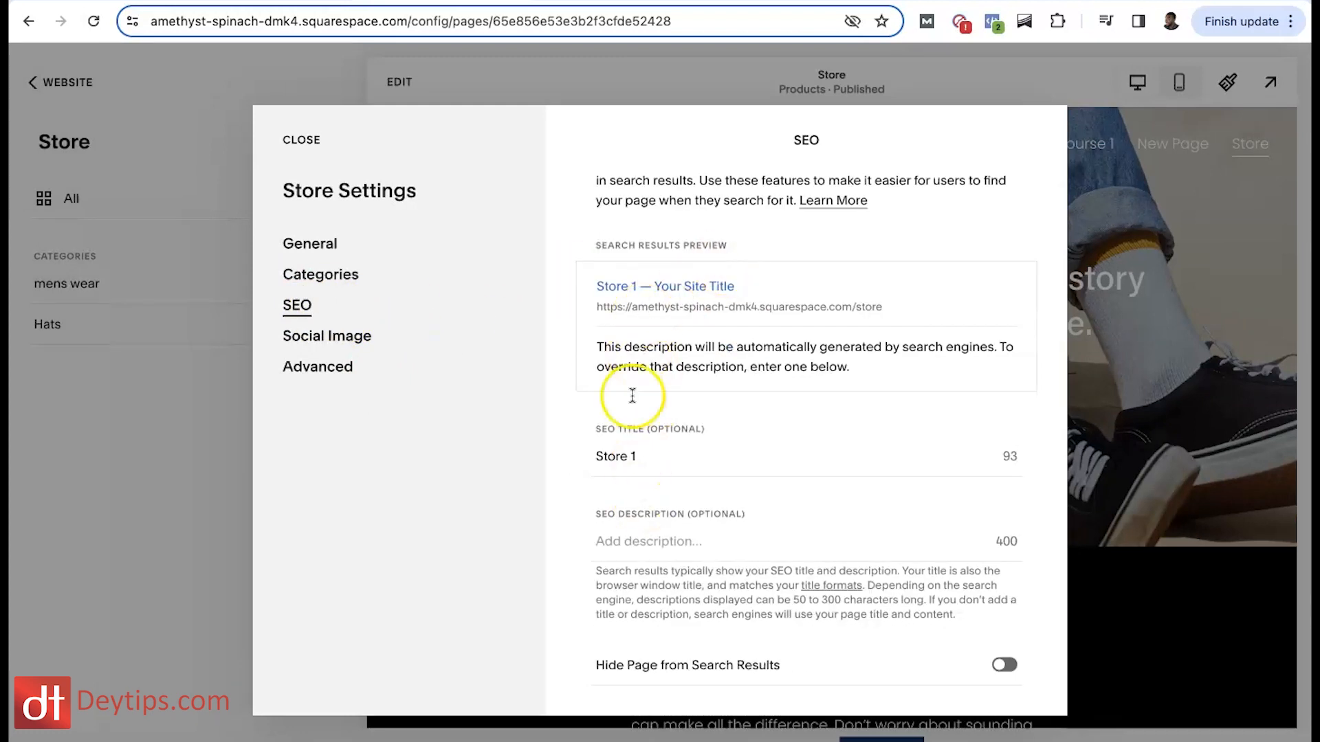
{"action": "left_click", "coordinate": [639, 453]}
{"action": "left_click", "coordinate": [655, 541]}
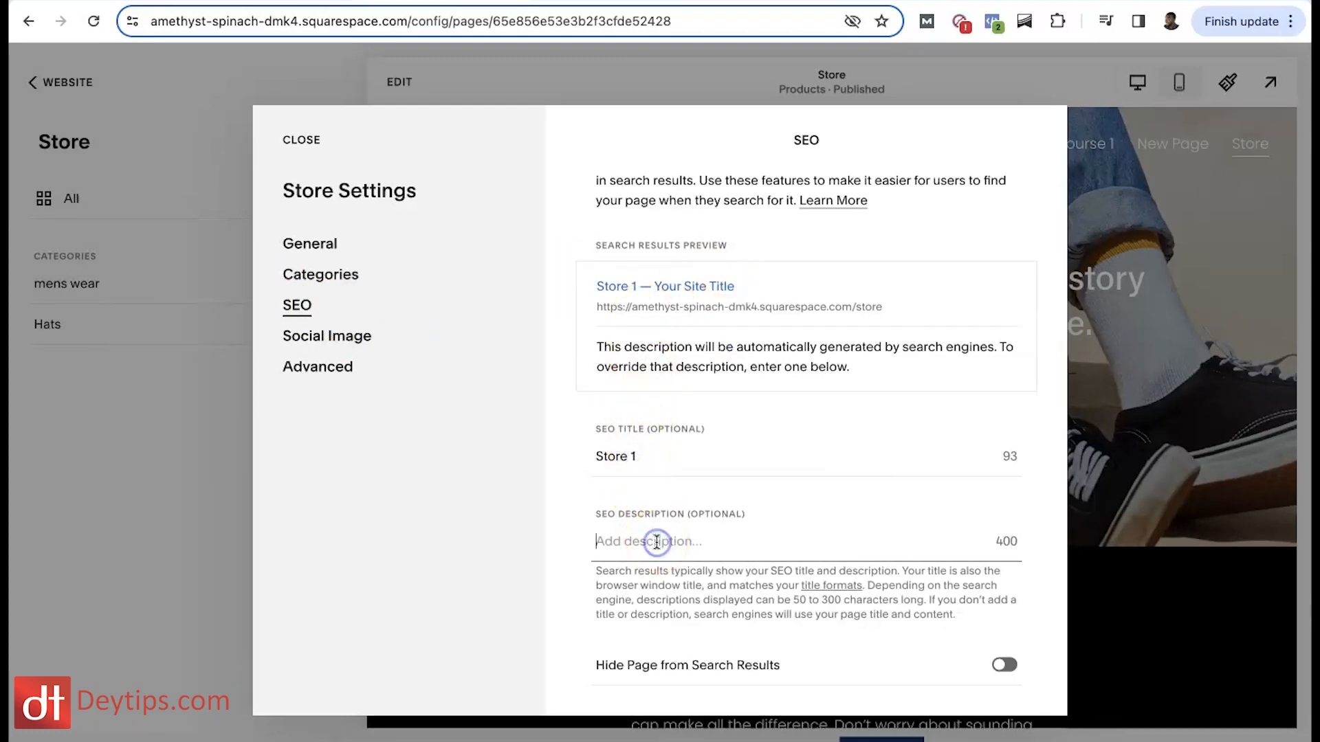
{"action": "left_click", "coordinate": [330, 370]}
{"action": "left_click", "coordinate": [330, 338]}
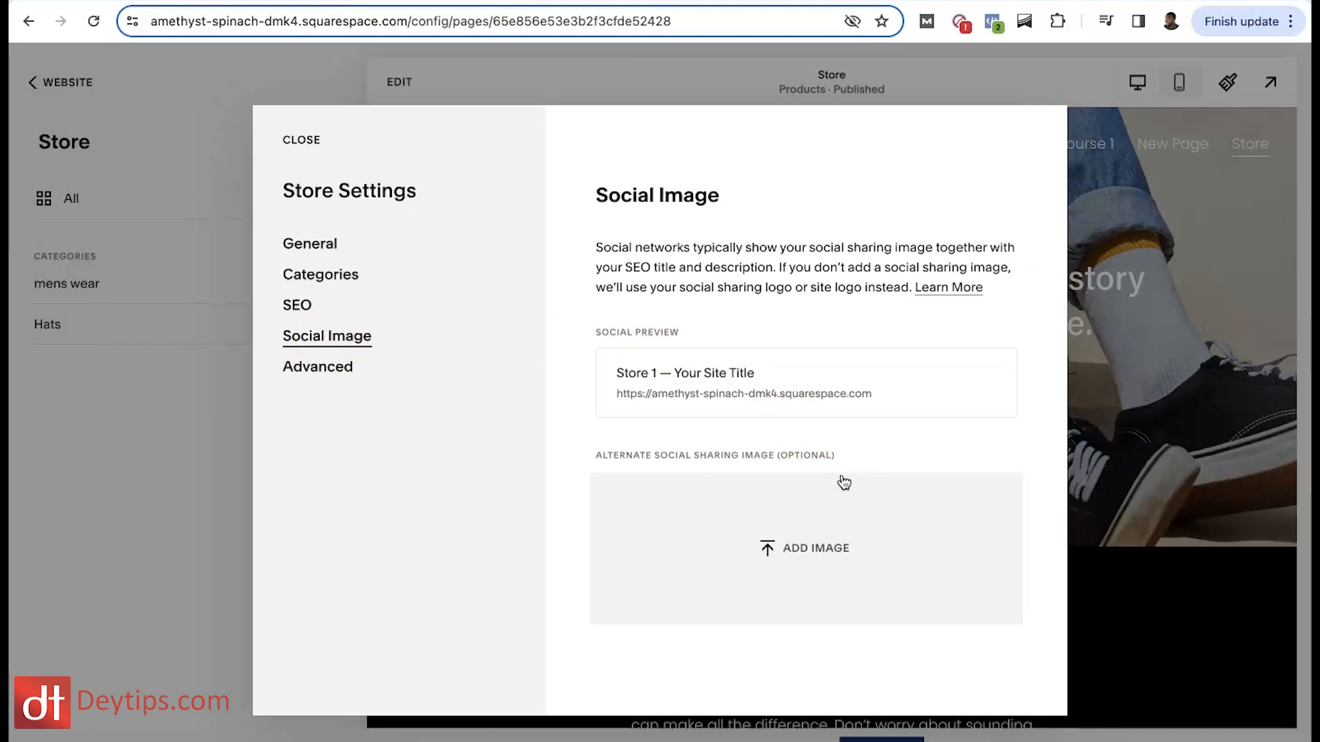
{"action": "left_click", "coordinate": [827, 512]}
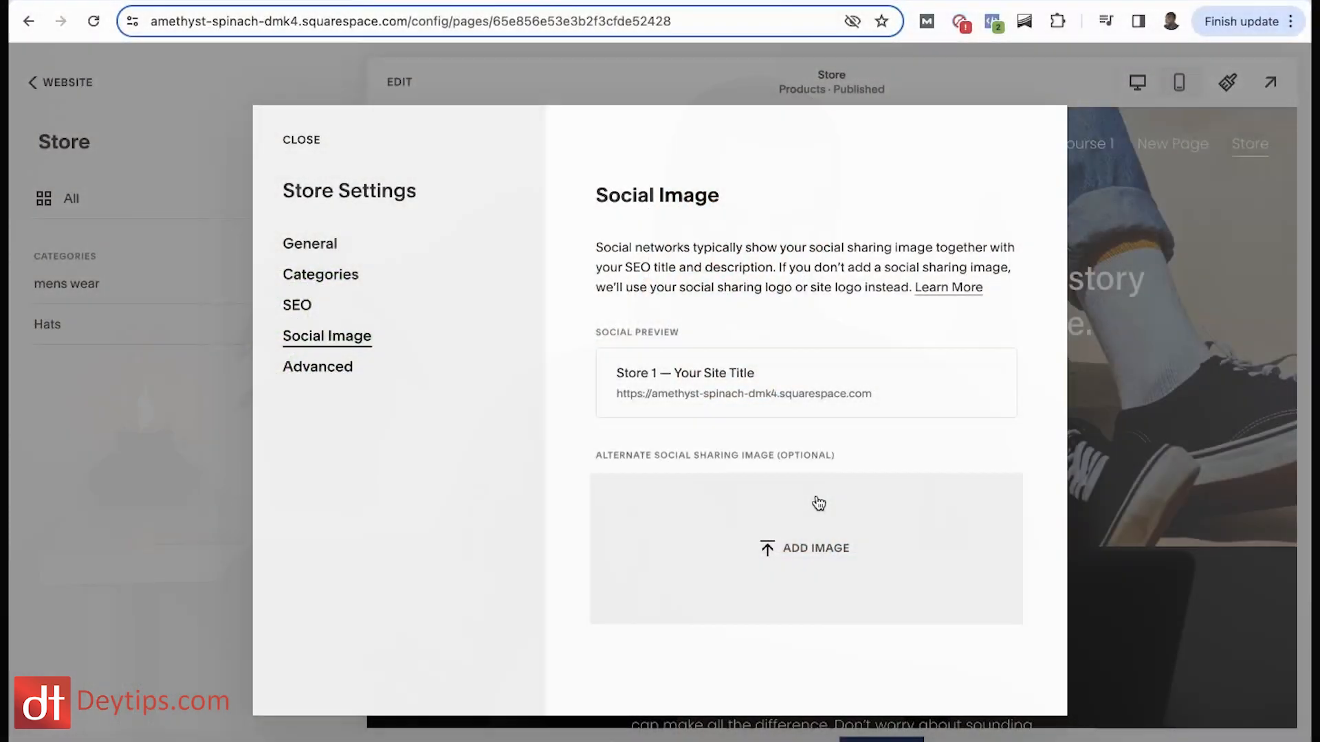
{"action": "left_click", "coordinate": [517, 389]}
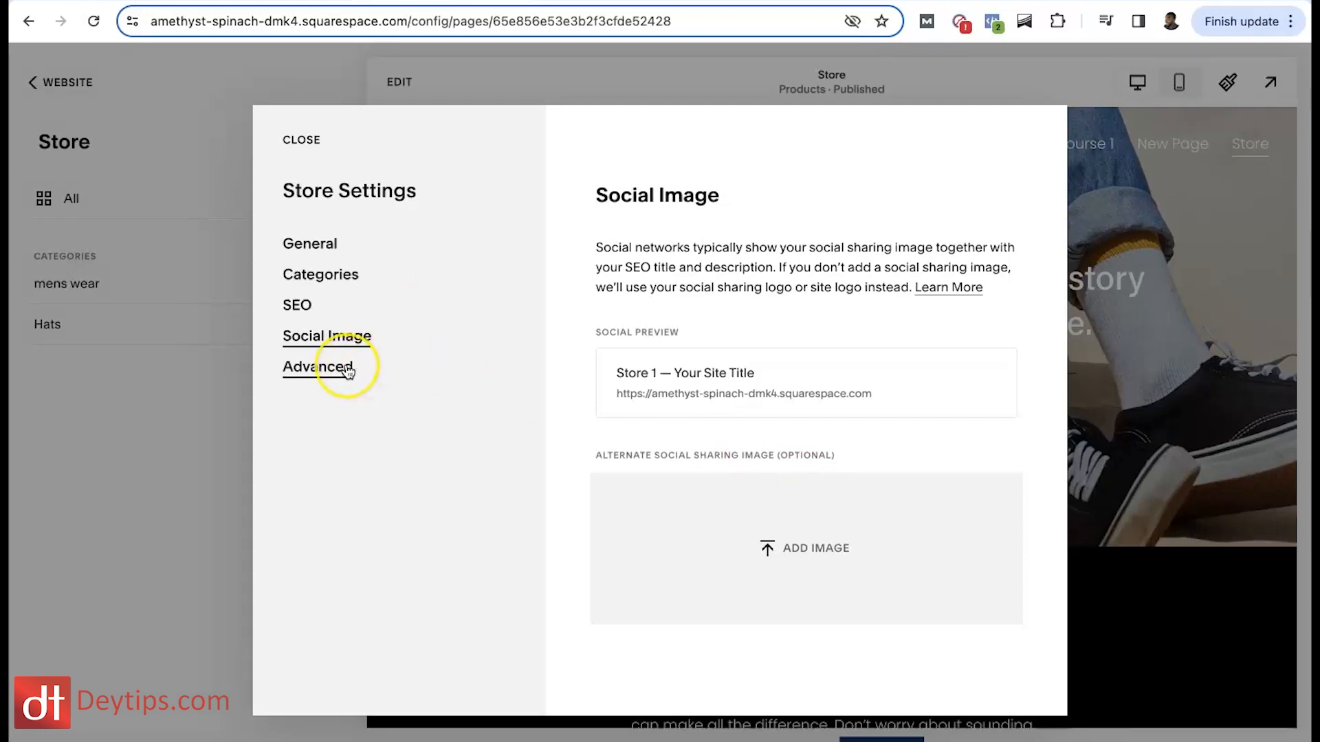
Leave the store settings, open the Style 01 product for editing and select its whole description text.
{"action": "left_click", "coordinate": [106, 294]}
{"action": "left_click", "coordinate": [122, 200]}
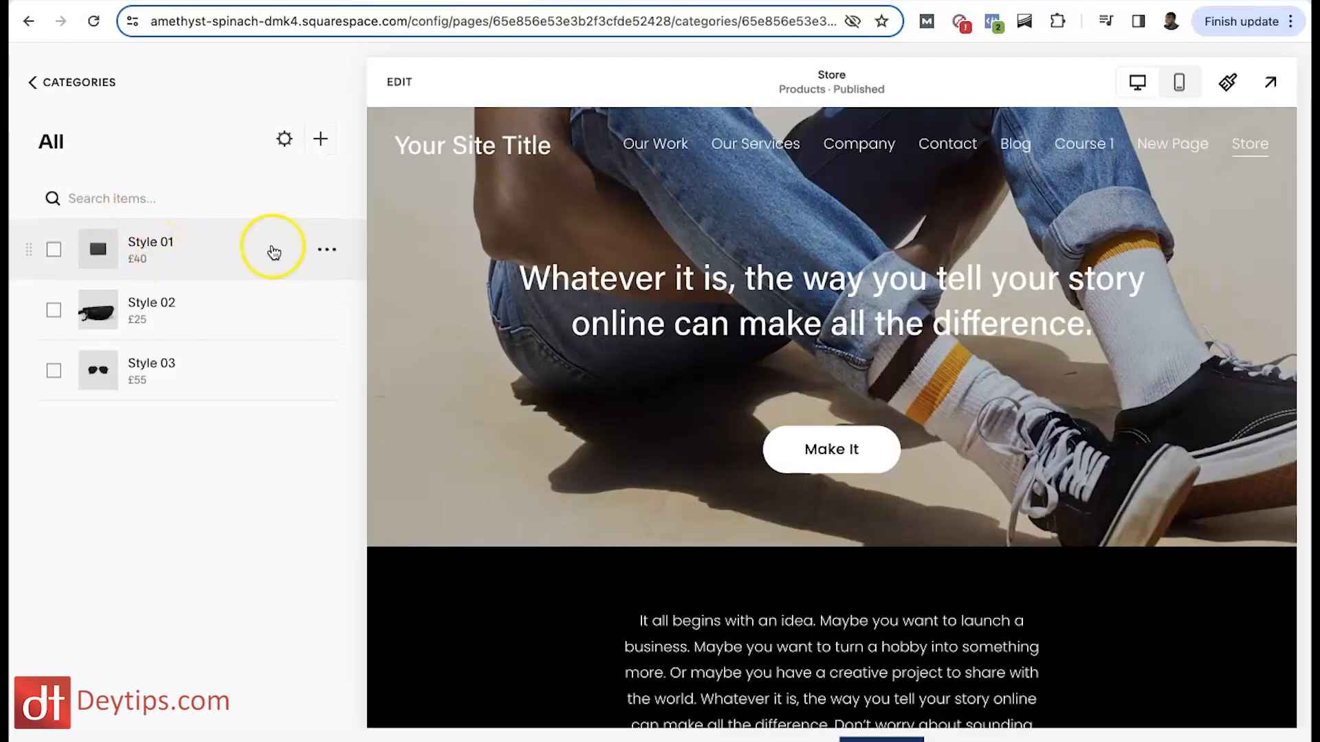
{"action": "left_click", "coordinate": [338, 253]}
{"action": "left_click", "coordinate": [341, 295]}
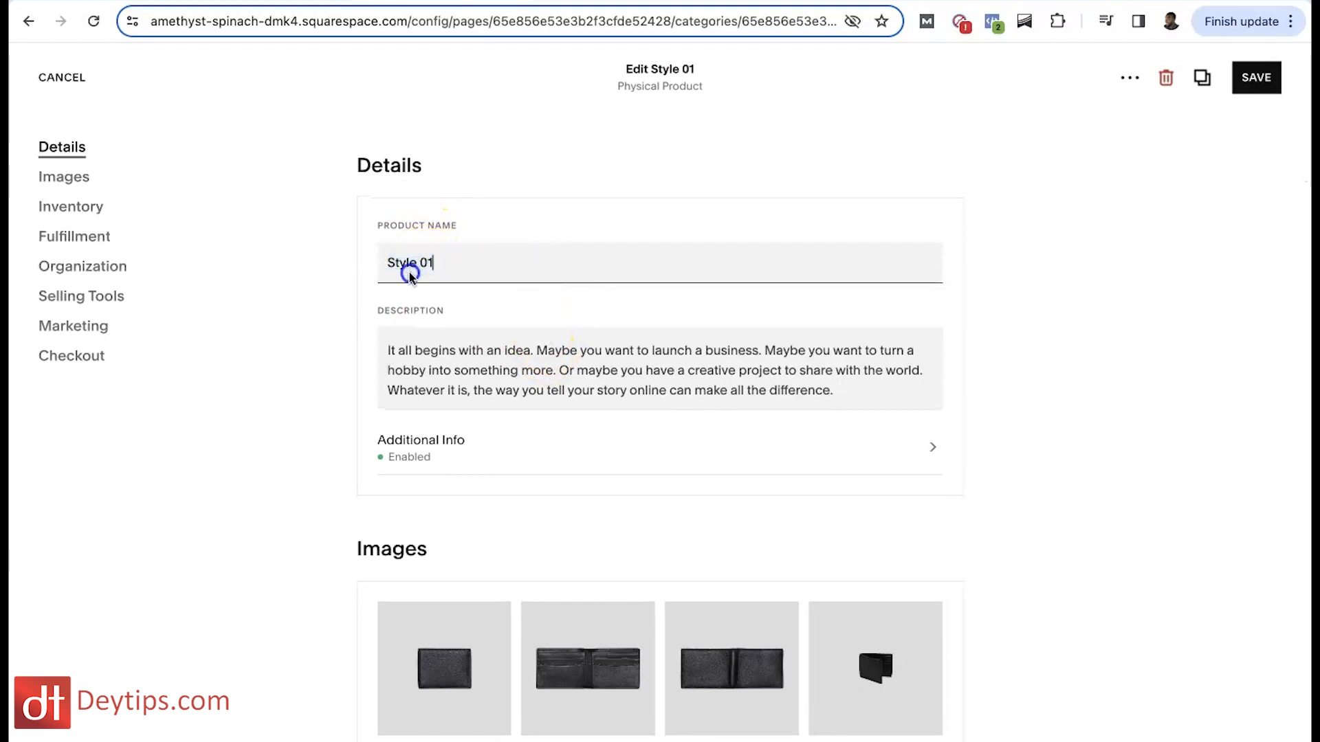
{"action": "left_click_drag", "start_coordinate": [387, 350], "coordinate": [662, 440]}
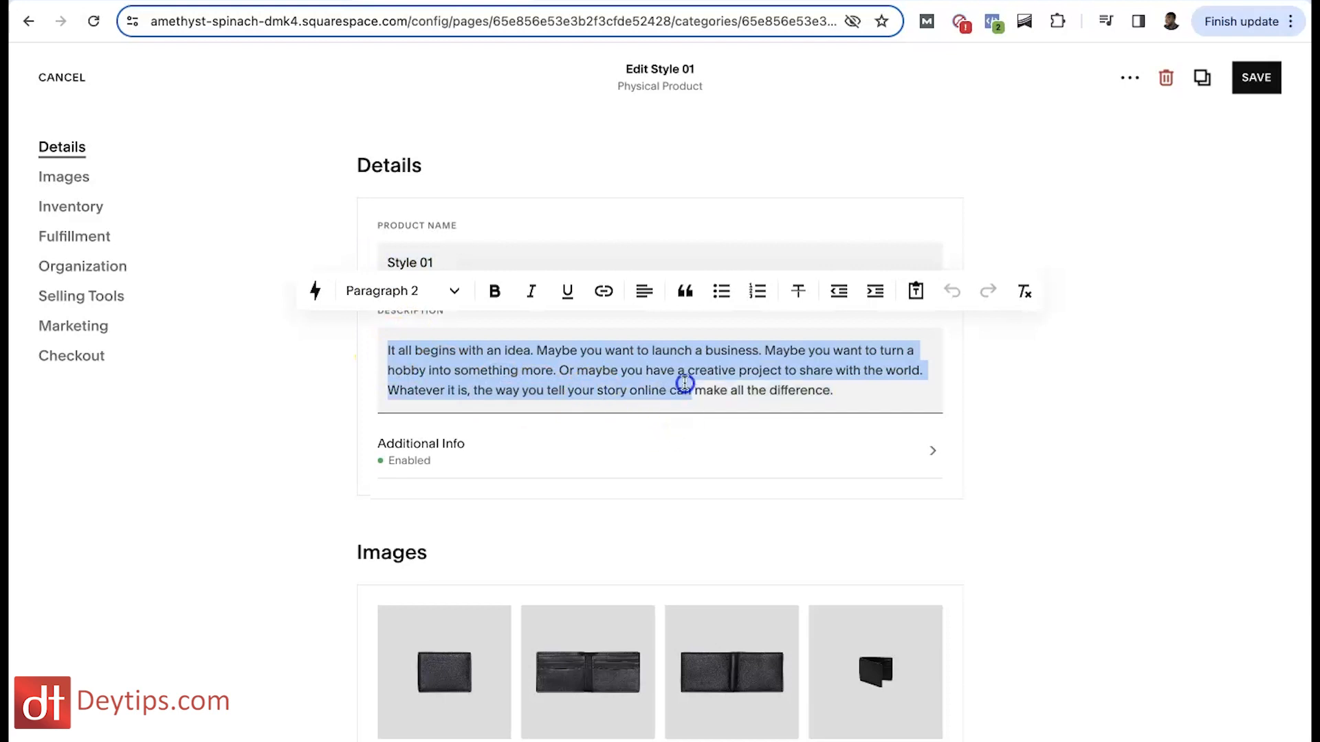
{"action": "left_click", "coordinate": [769, 393]}
{"action": "left_click_drag", "start_coordinate": [387, 350], "coordinate": [809, 417]}
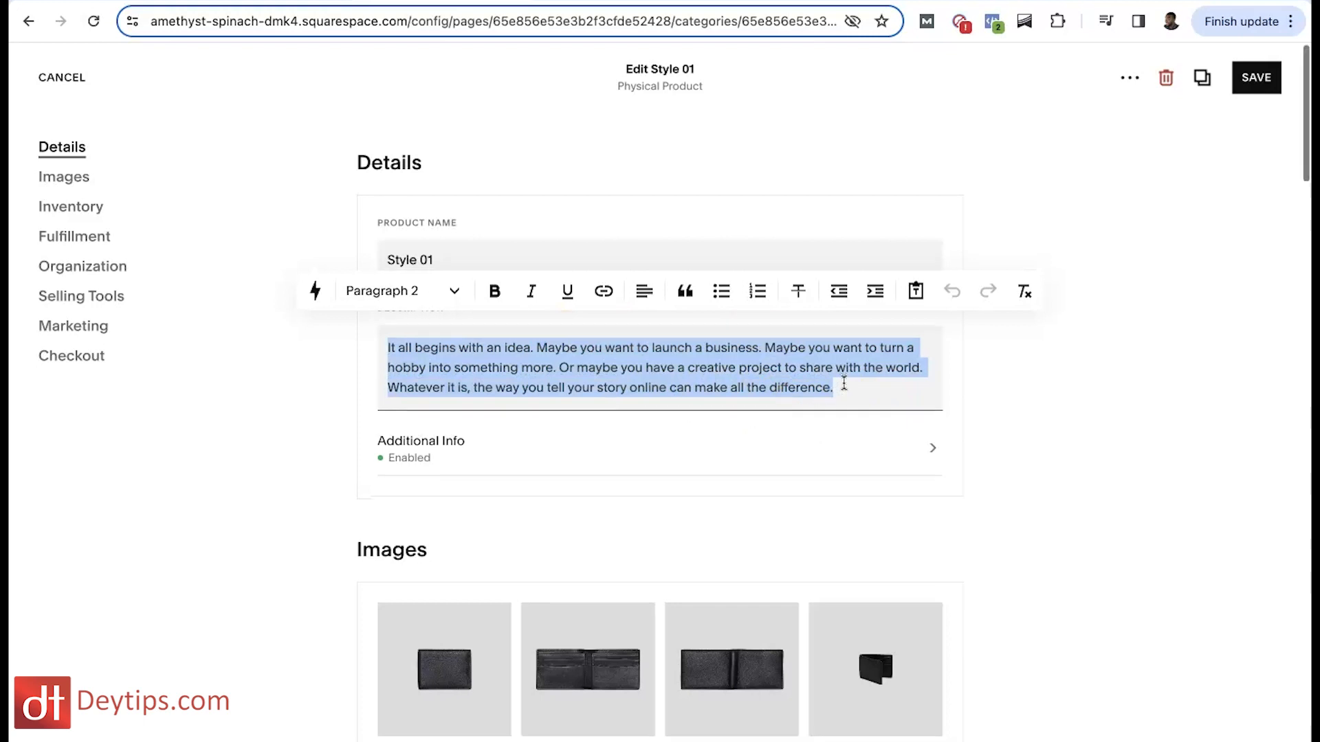
Open the metadata of Style 01's first product image at its alt text field.
{"action": "scroll", "coordinate": [843, 381], "scroll_direction": "down", "scroll_amount": 4}
{"action": "left_click", "coordinate": [332, 286]}
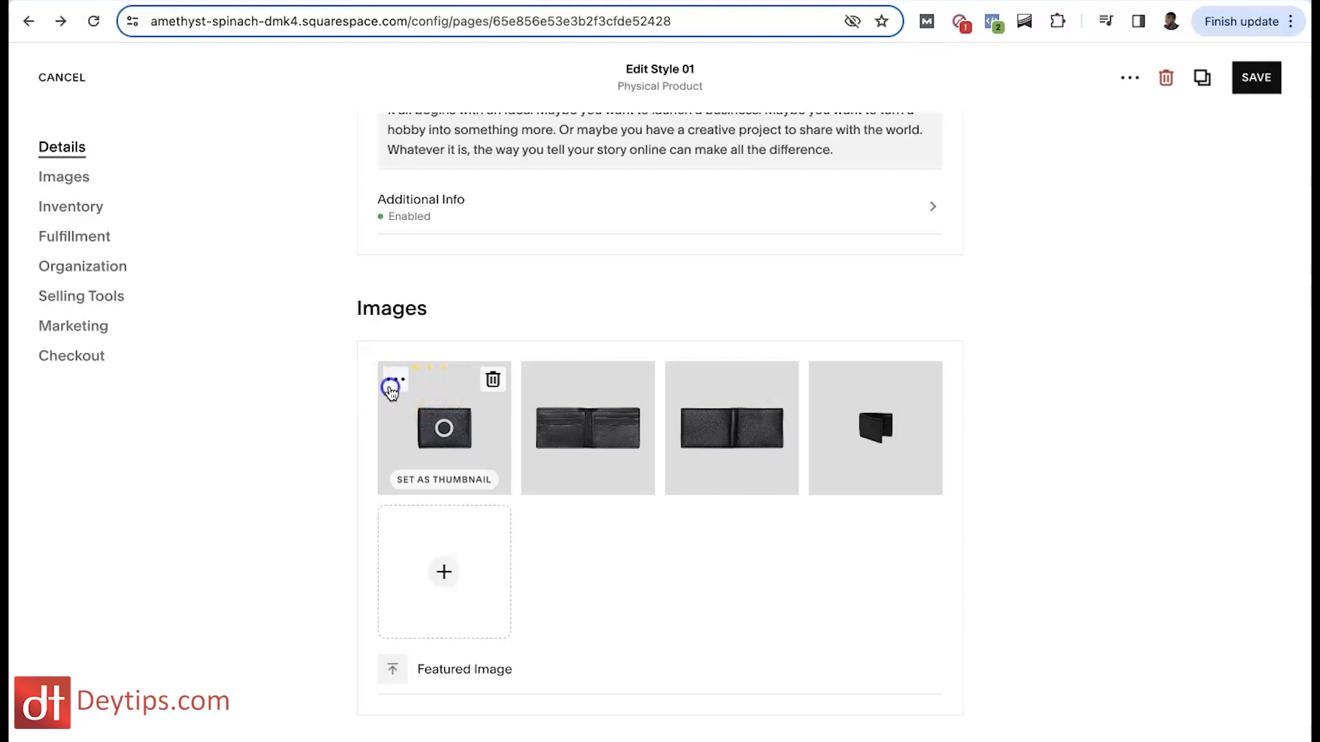
{"action": "left_click", "coordinate": [390, 388]}
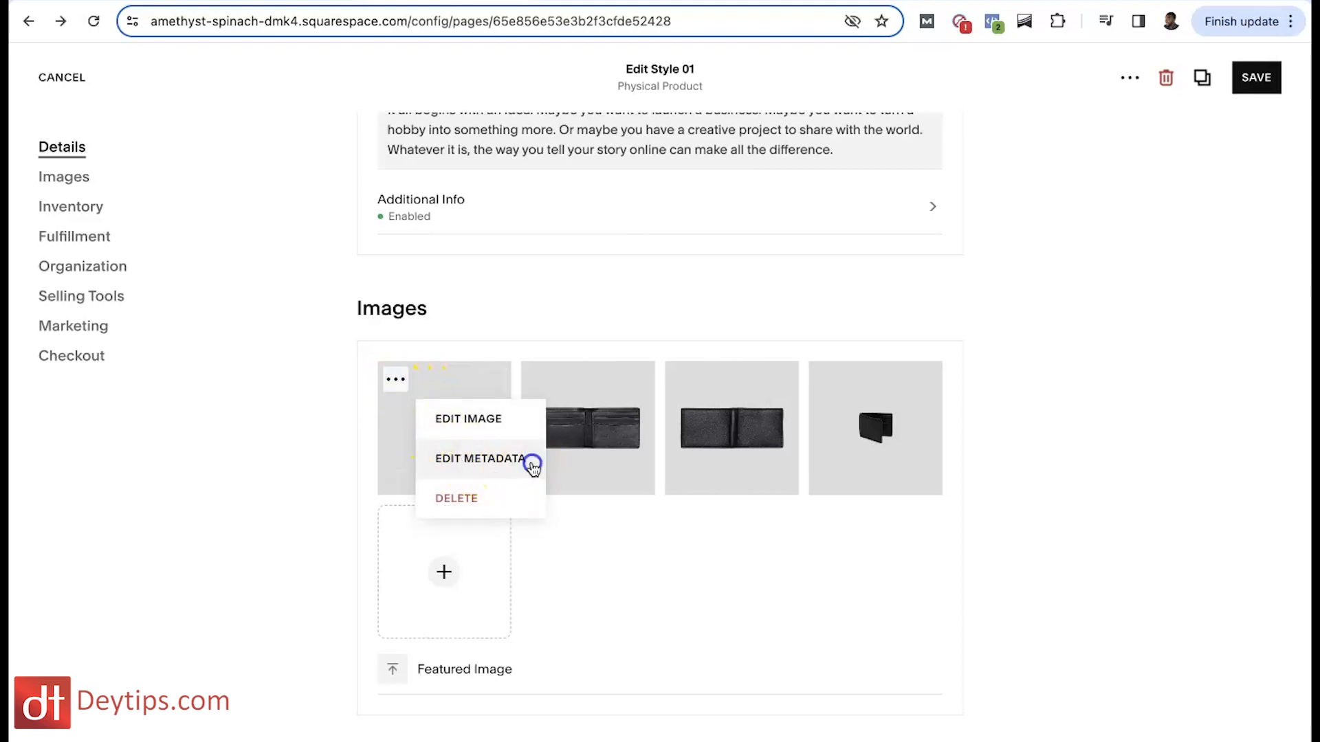
{"action": "left_click", "coordinate": [533, 467]}
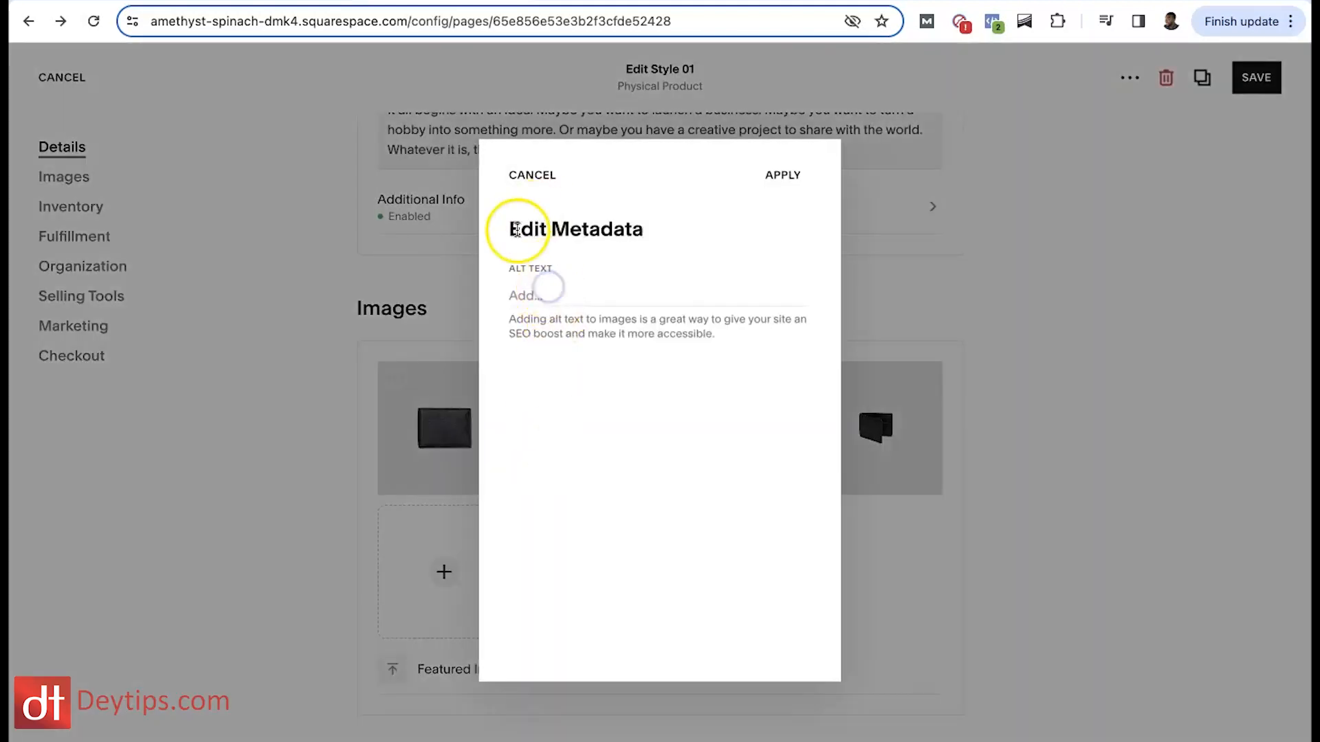
{"action": "left_click", "coordinate": [541, 293]}
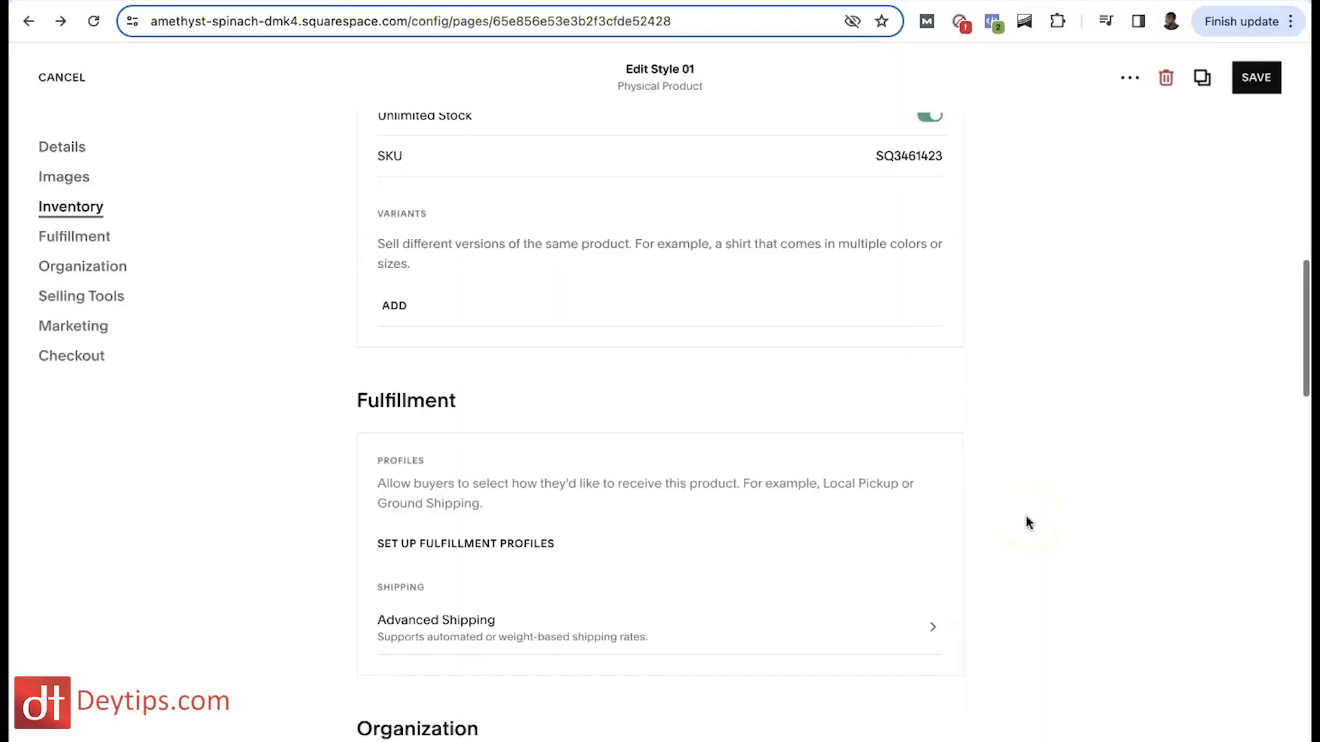
Open Style 01's search engine settings and review its URL, SEO title and SEO description fields.
{"action": "scroll", "coordinate": [1026, 522], "scroll_direction": "down", "scroll_amount": 4}
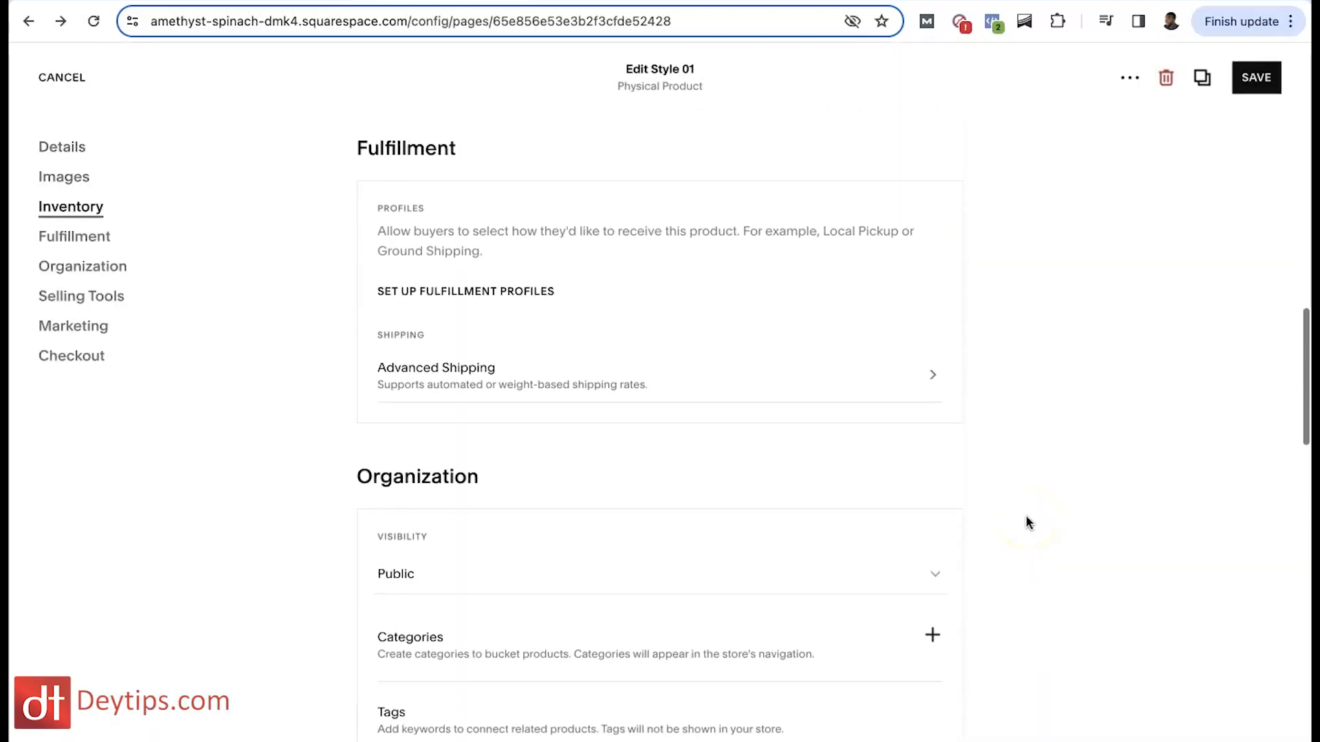
{"action": "scroll", "coordinate": [1026, 523], "scroll_direction": "down", "scroll_amount": 10}
{"action": "scroll", "coordinate": [1026, 522], "scroll_direction": "down", "scroll_amount": 2}
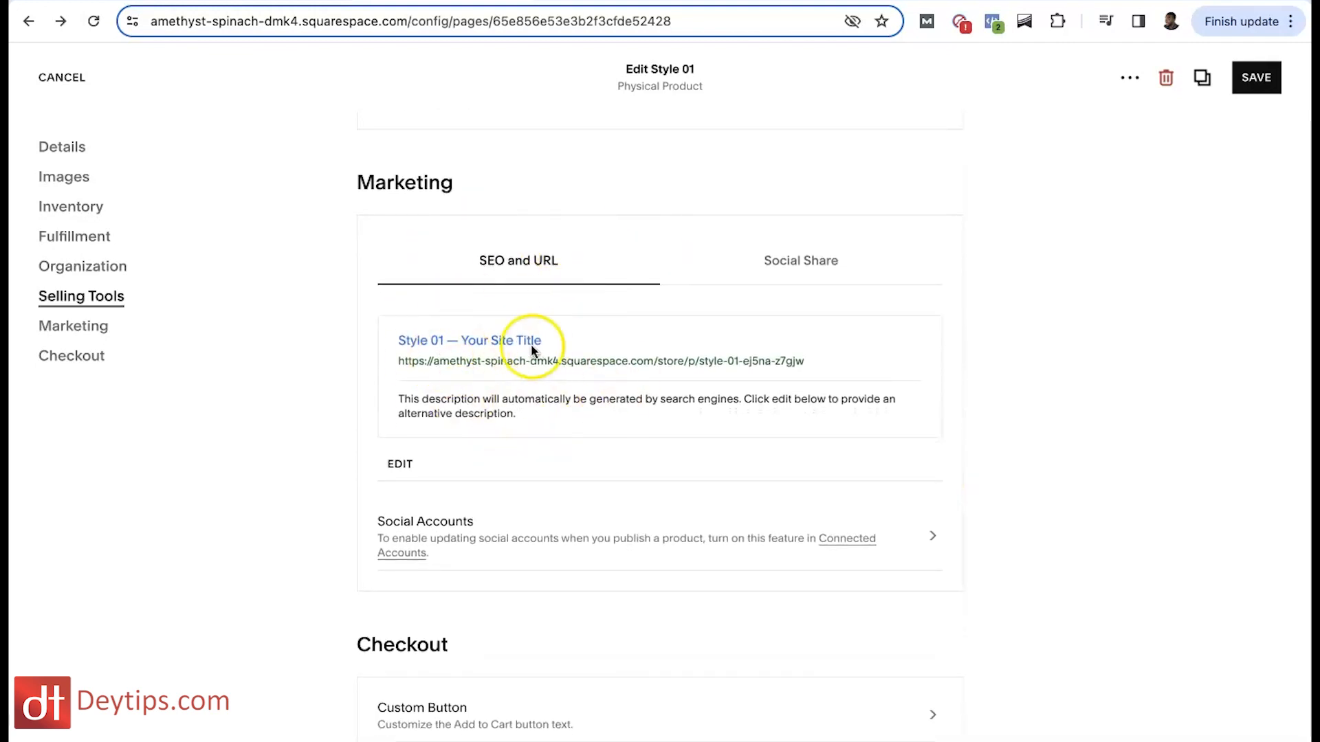
{"action": "scroll", "coordinate": [532, 350], "scroll_direction": "down", "scroll_amount": 1}
{"action": "left_click", "coordinate": [400, 393]}
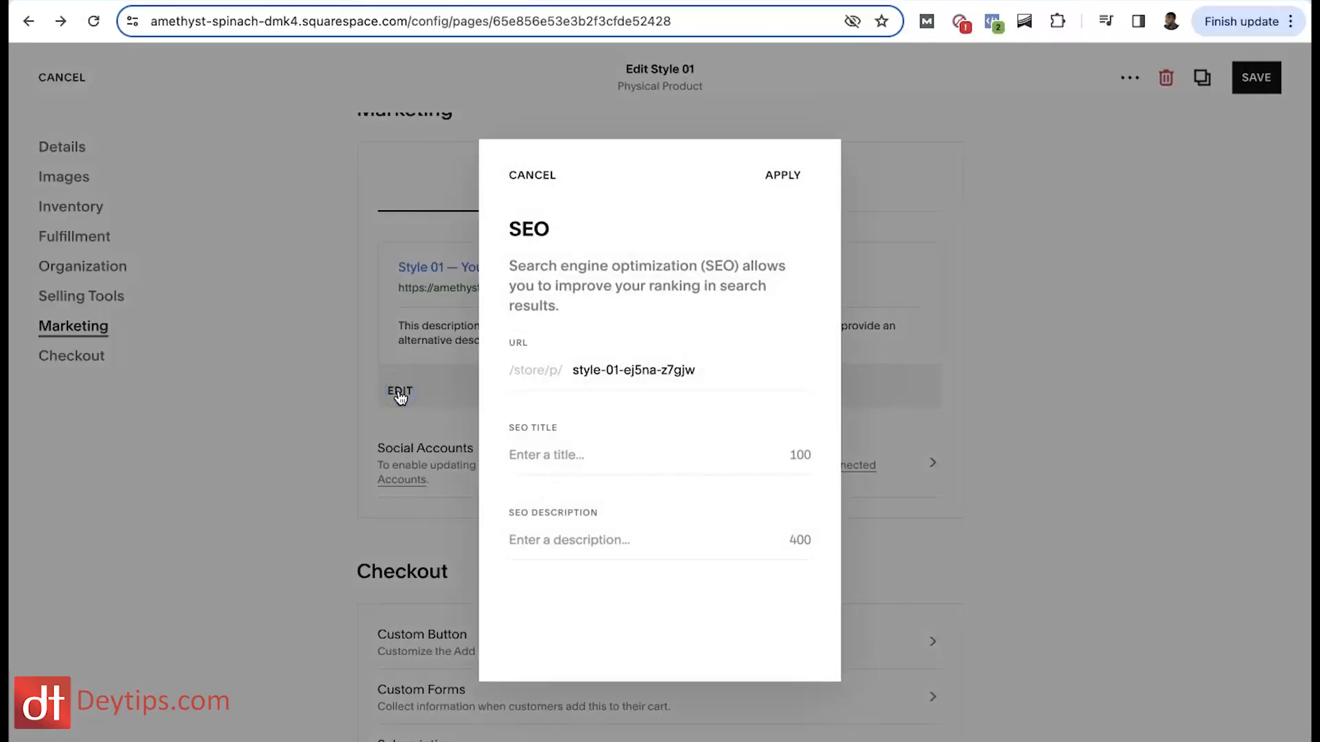
{"action": "left_click_drag", "start_coordinate": [701, 371], "coordinate": [528, 373]}
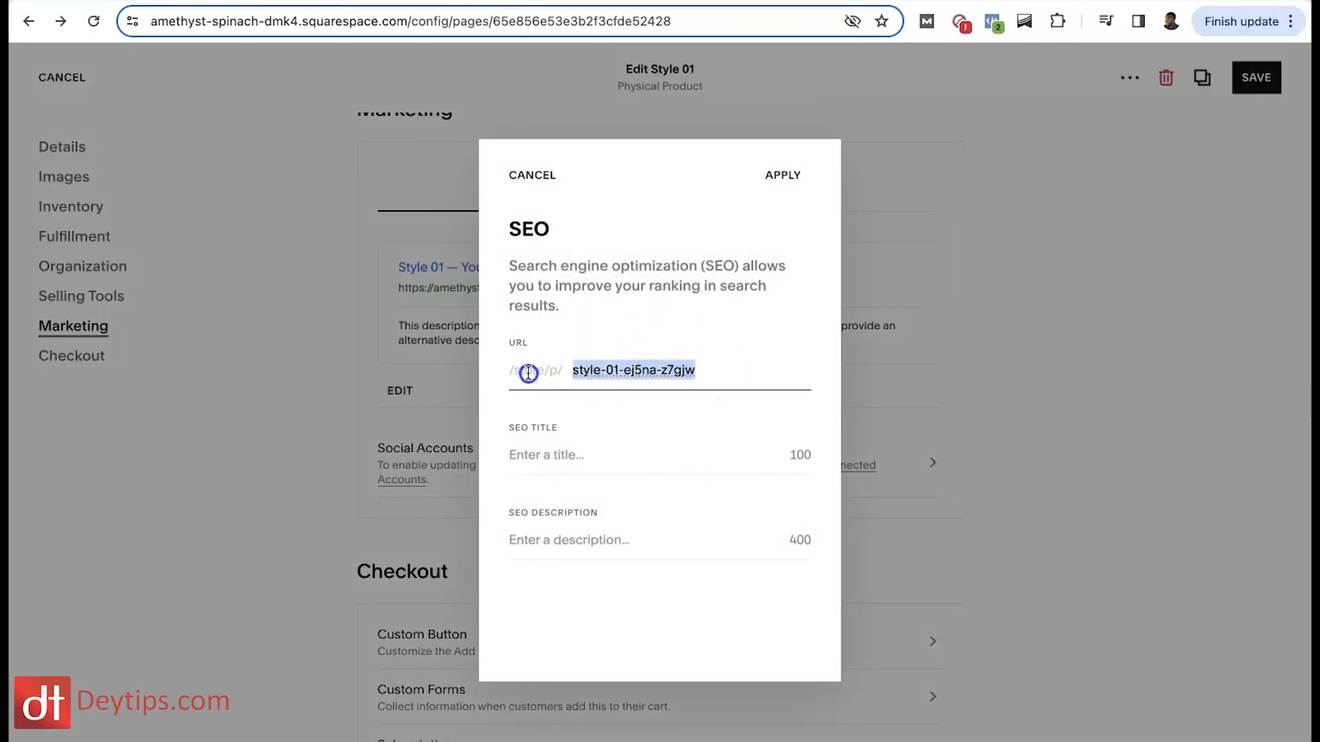
{"action": "left_click", "coordinate": [586, 462]}
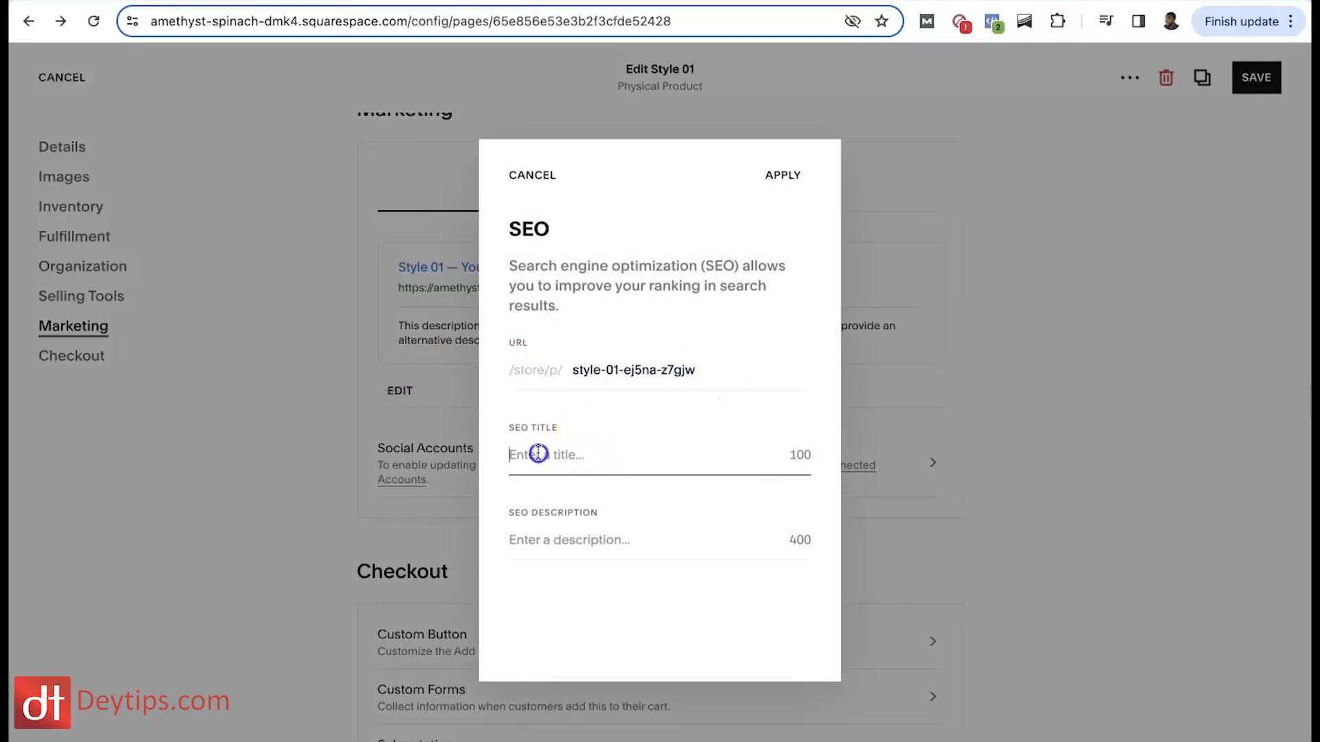
{"action": "left_click", "coordinate": [575, 533]}
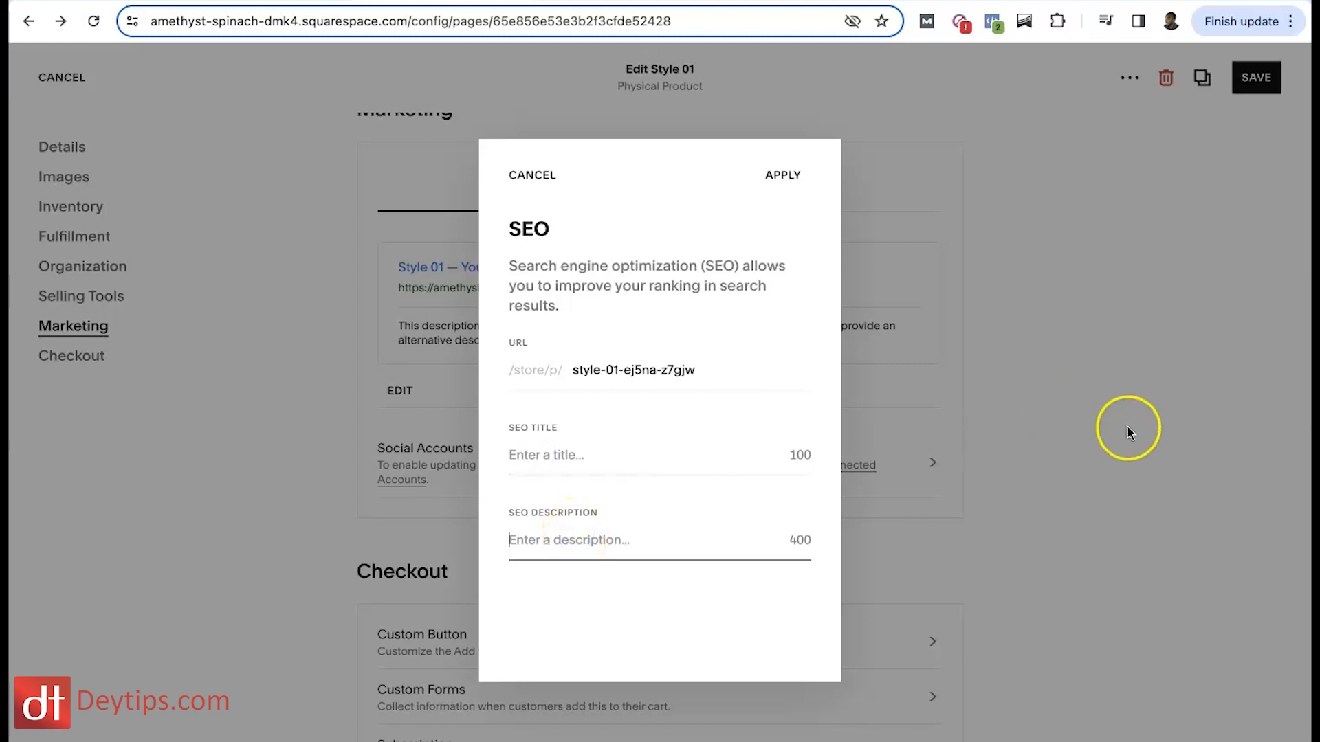
{"action": "left_click", "coordinate": [1127, 427]}
Save the Style 01 product, leave the store and open the Blog page's settings.
{"action": "scroll", "coordinate": [1004, 401], "scroll_direction": "down", "scroll_amount": 5}
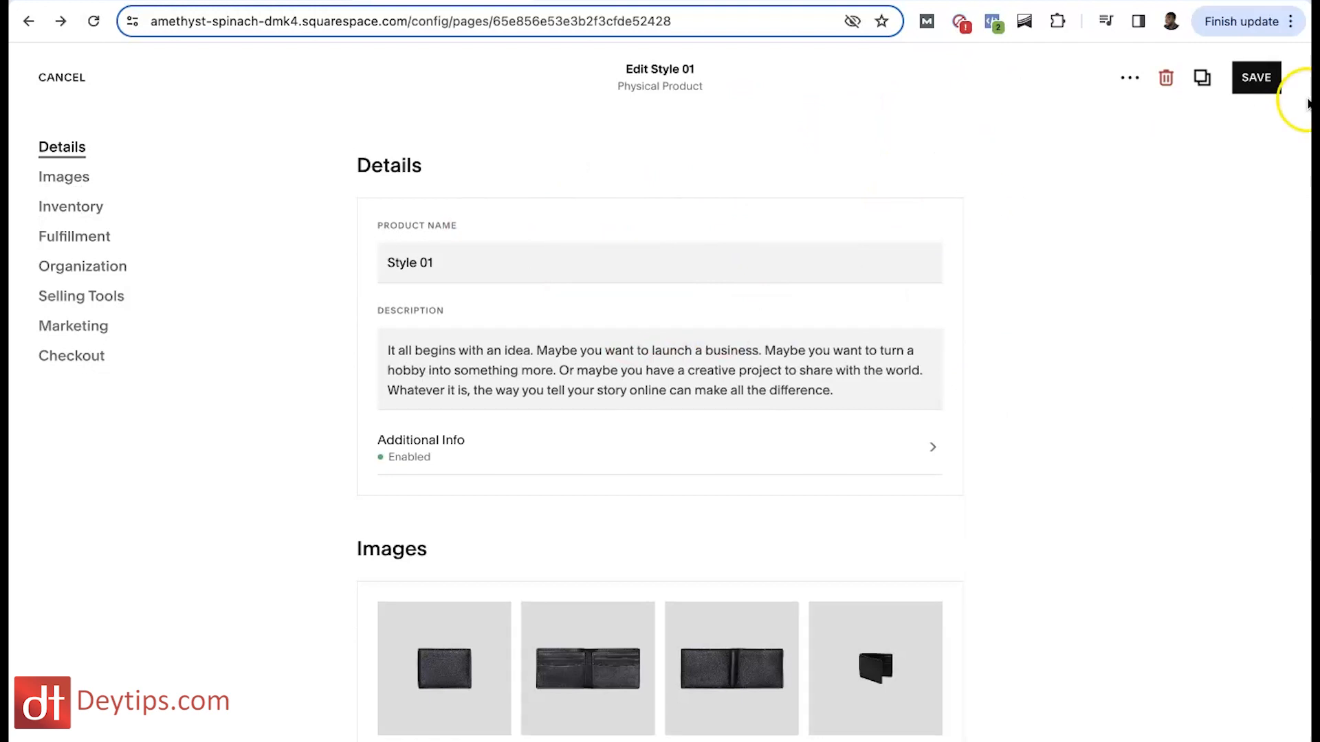
{"action": "left_click", "coordinate": [1256, 79]}
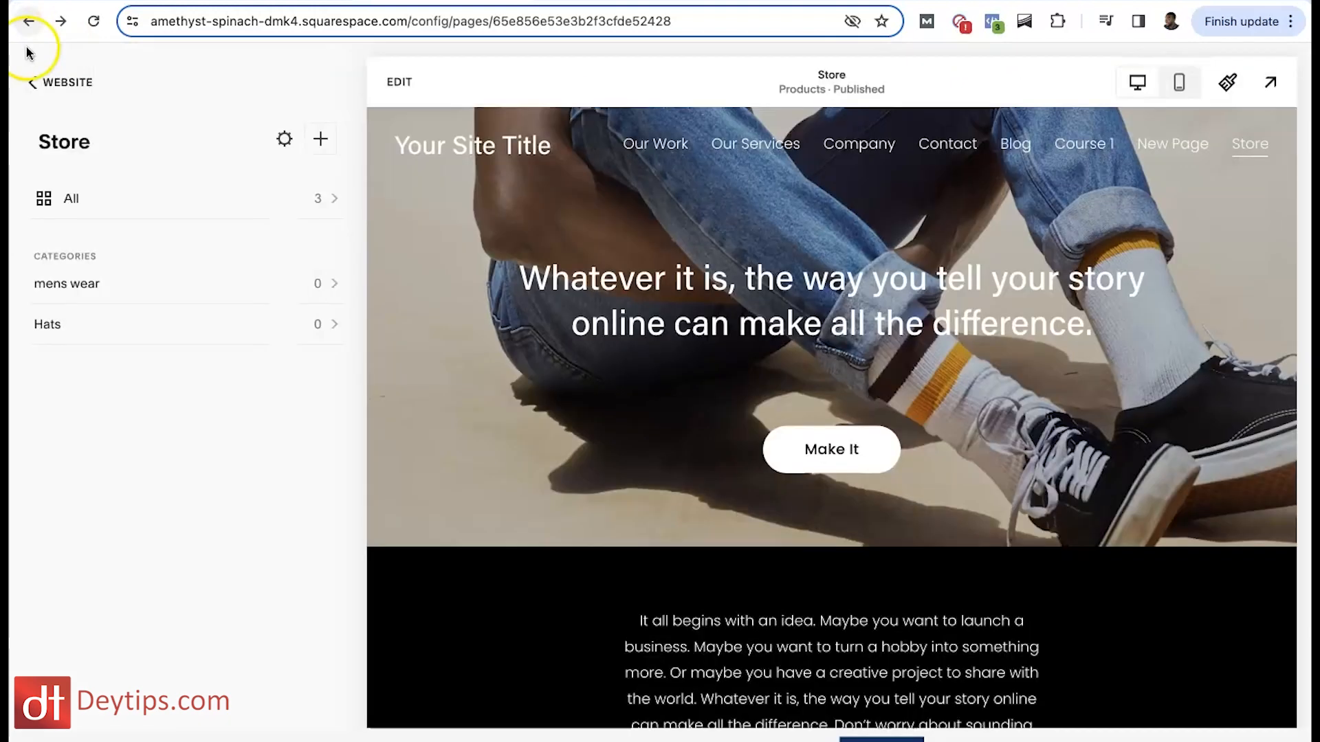
{"action": "left_click", "coordinate": [34, 83]}
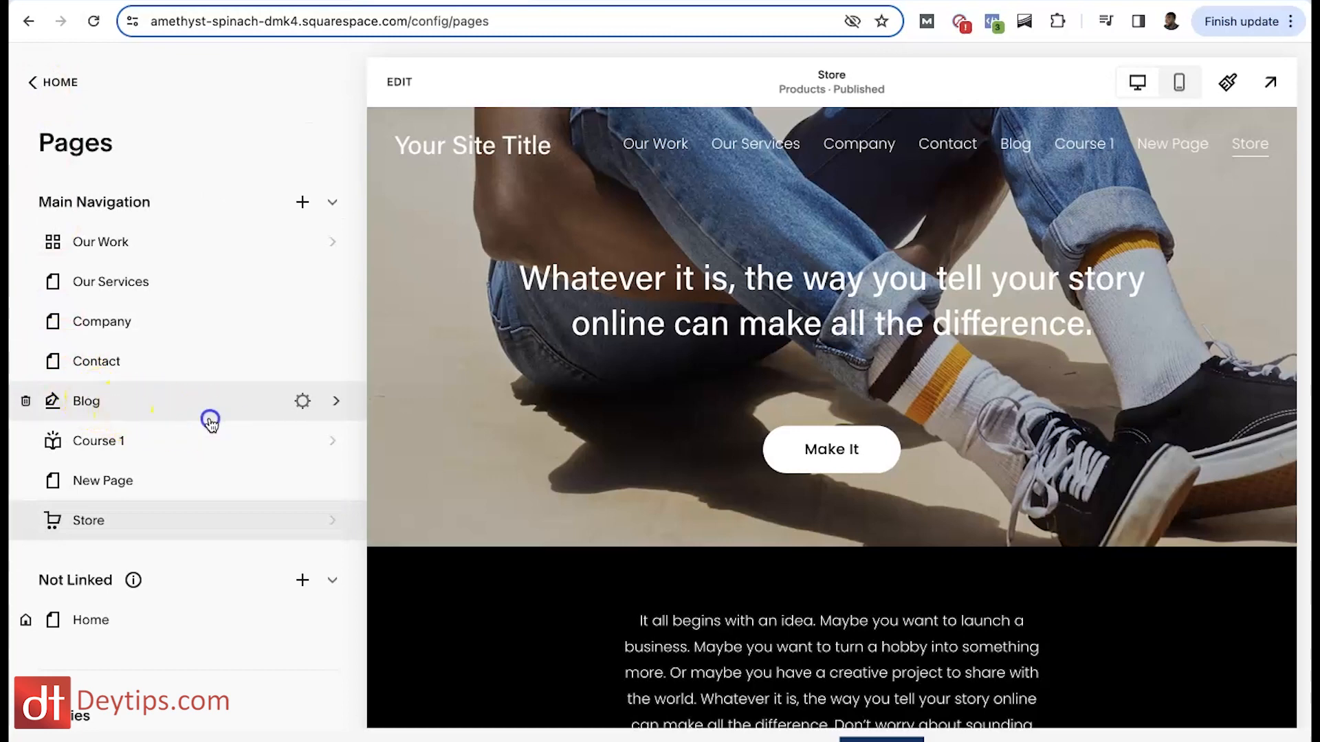
{"action": "left_click", "coordinate": [210, 417]}
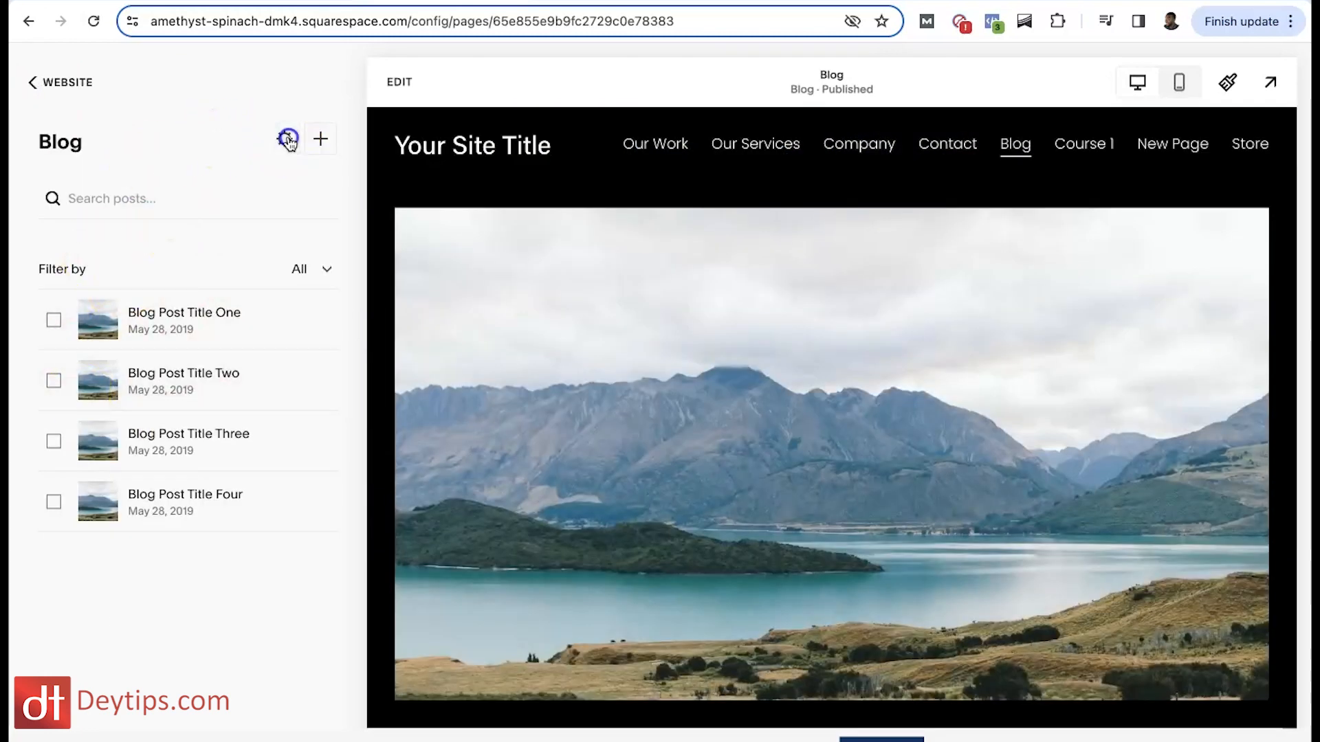
{"action": "left_click", "coordinate": [288, 140]}
Examine the blog's general settings, from the page title and URL slug to the posts per page.
{"action": "scroll", "coordinate": [611, 373], "scroll_direction": "down", "scroll_amount": 1}
{"action": "scroll", "coordinate": [702, 248], "scroll_direction": "up", "scroll_amount": 4}
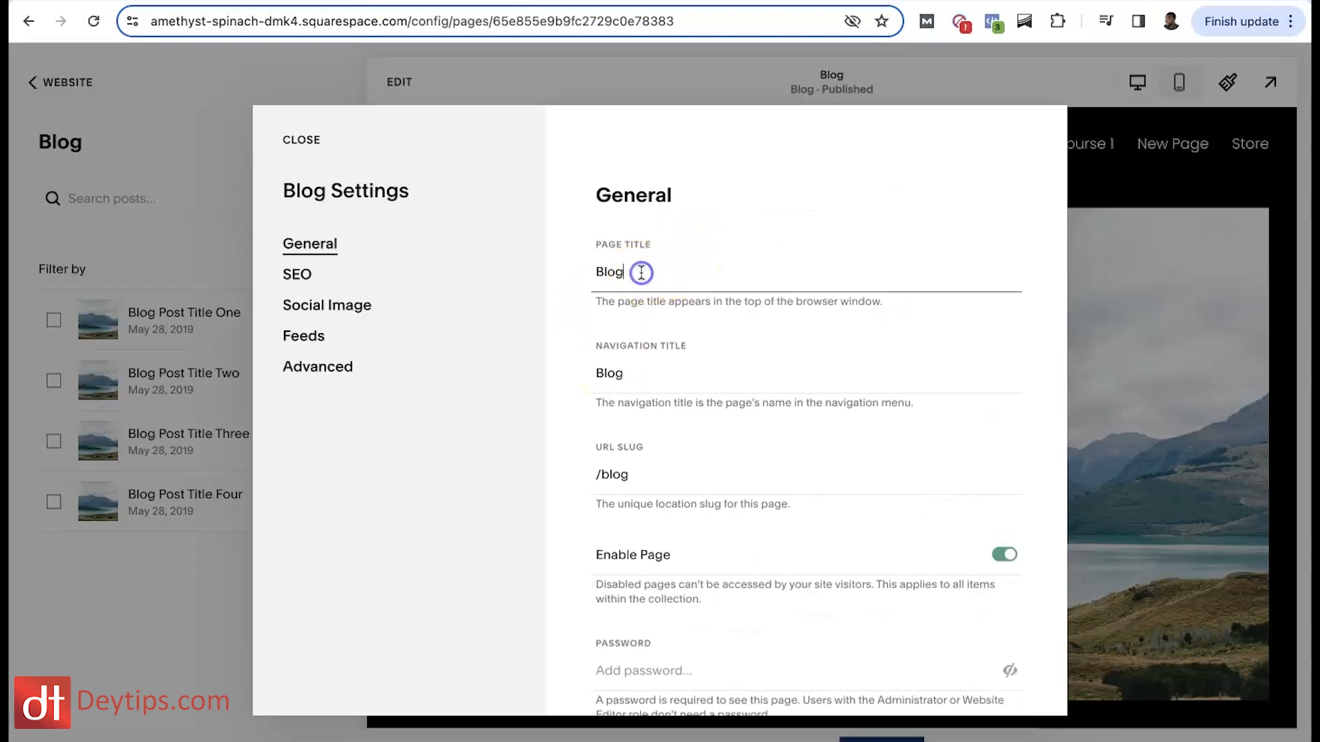
{"action": "scroll", "coordinate": [642, 371], "scroll_direction": "down", "scroll_amount": 1}
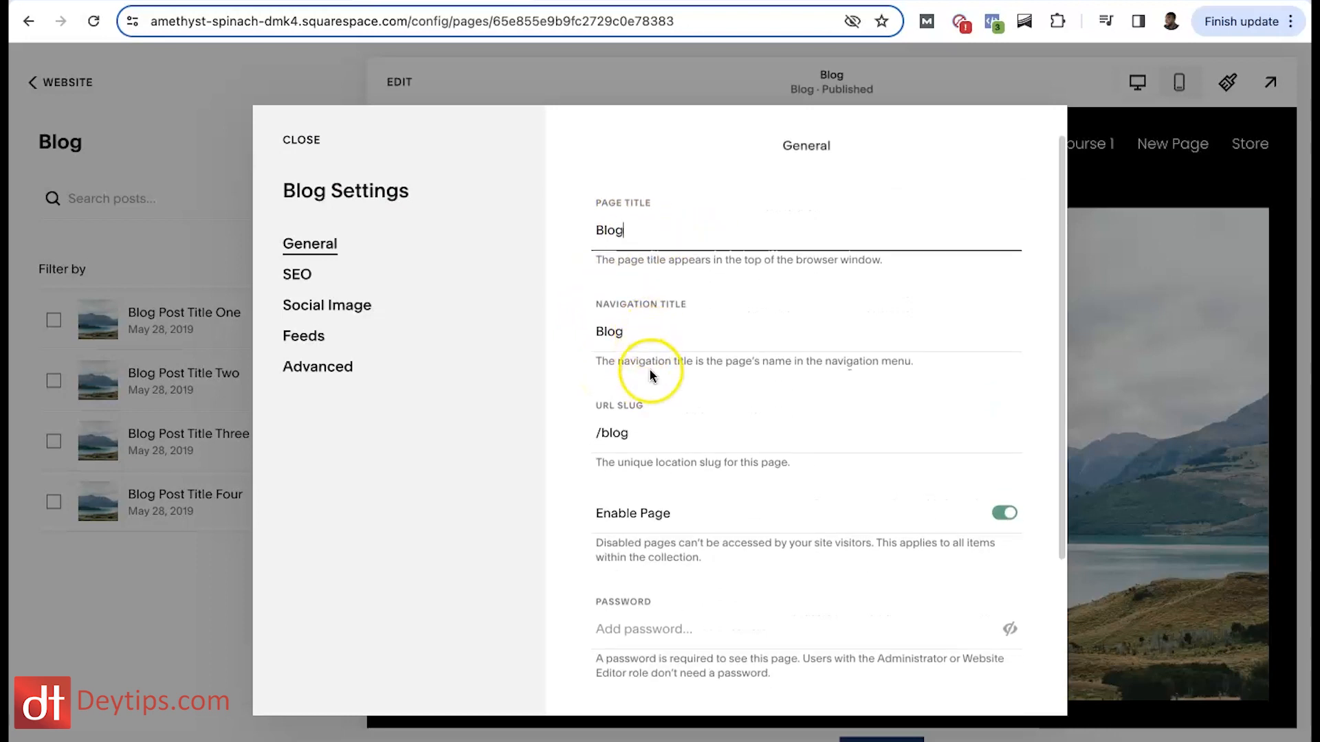
{"action": "scroll", "coordinate": [649, 371], "scroll_direction": "down", "scroll_amount": 1}
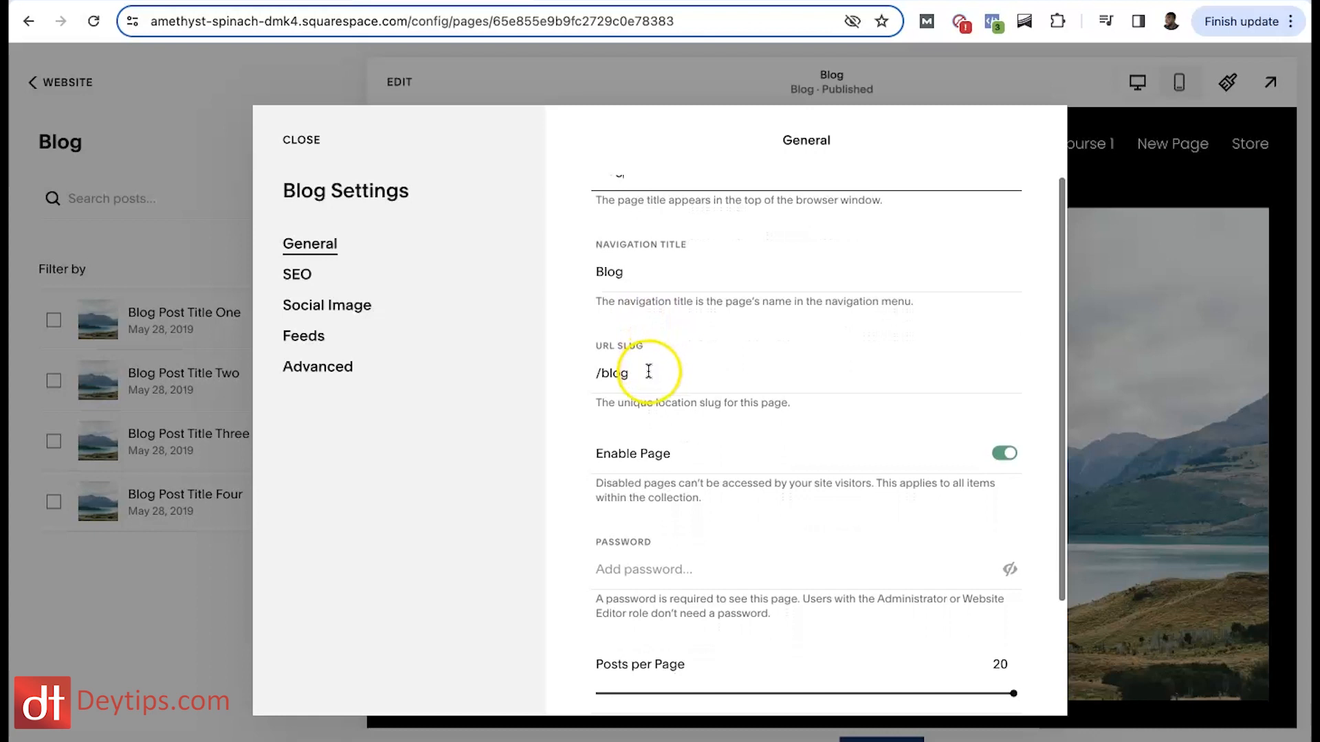
{"action": "left_click", "coordinate": [642, 372]}
{"action": "left_click_drag", "start_coordinate": [643, 373], "coordinate": [603, 372]}
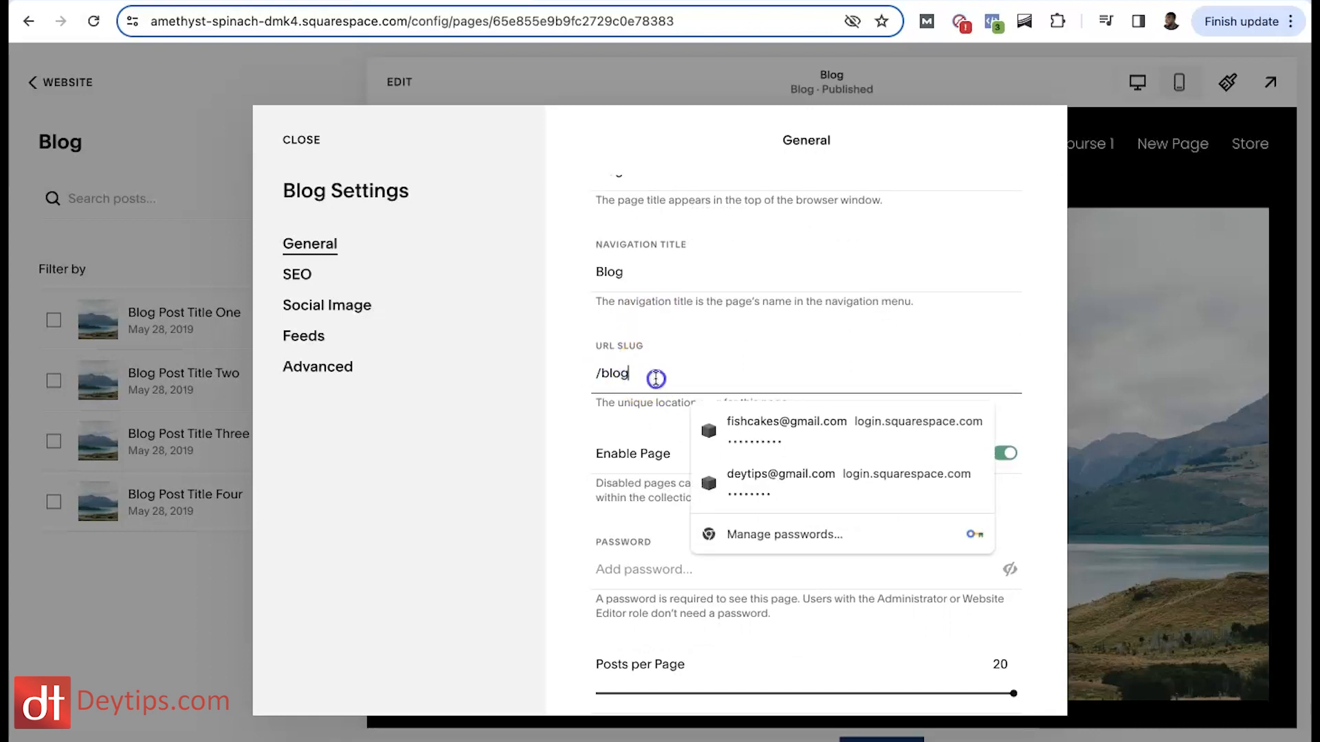
{"action": "scroll", "coordinate": [656, 378], "scroll_direction": "down", "scroll_amount": 1}
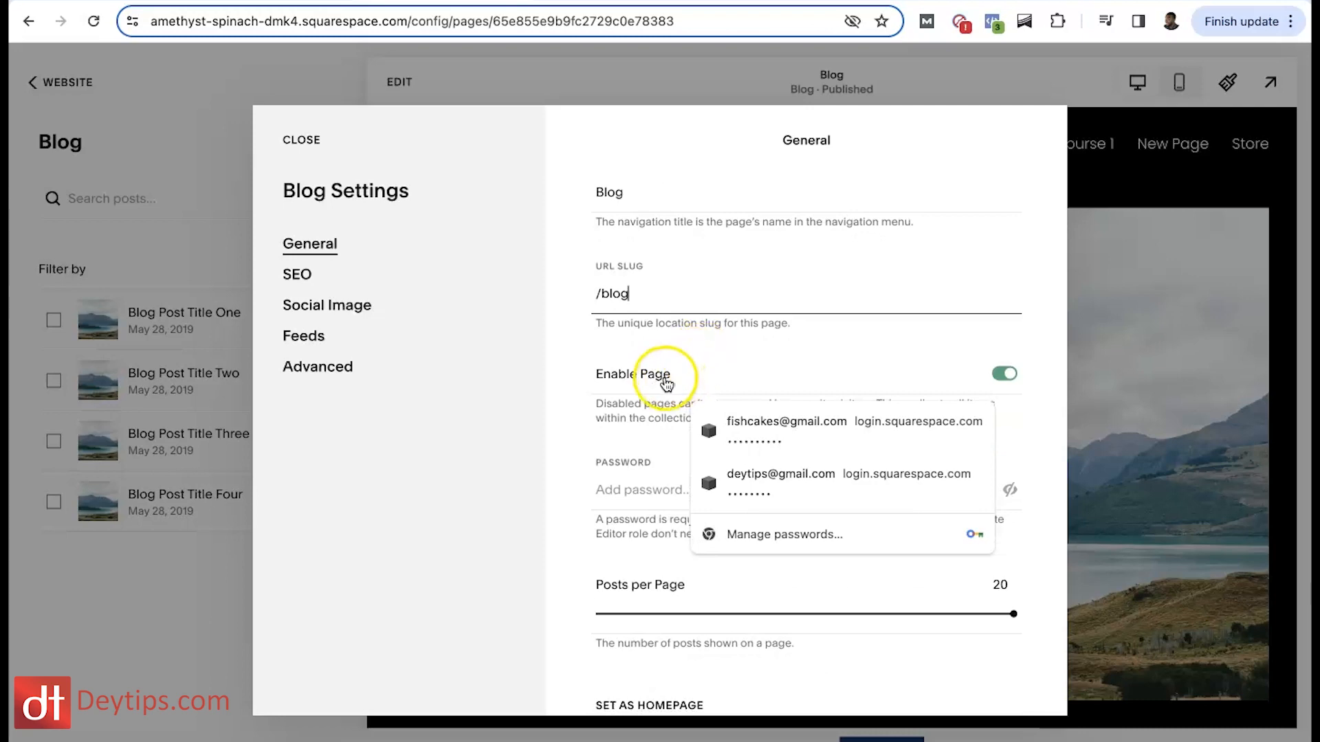
{"action": "scroll", "coordinate": [665, 383], "scroll_direction": "down", "scroll_amount": 1}
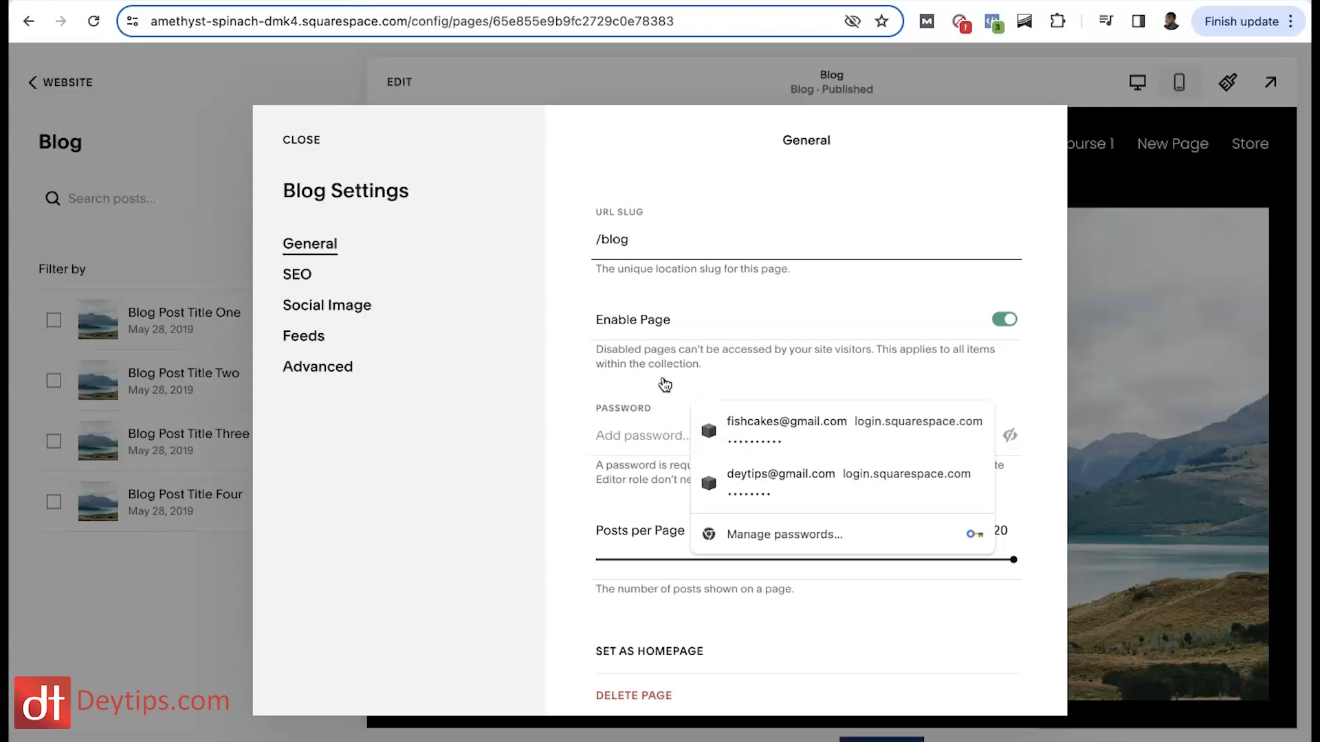
Compare the blog's navigation title and page title with its URL slug.
{"action": "scroll", "coordinate": [663, 380], "scroll_direction": "up", "scroll_amount": 3}
{"action": "left_click", "coordinate": [627, 374]}
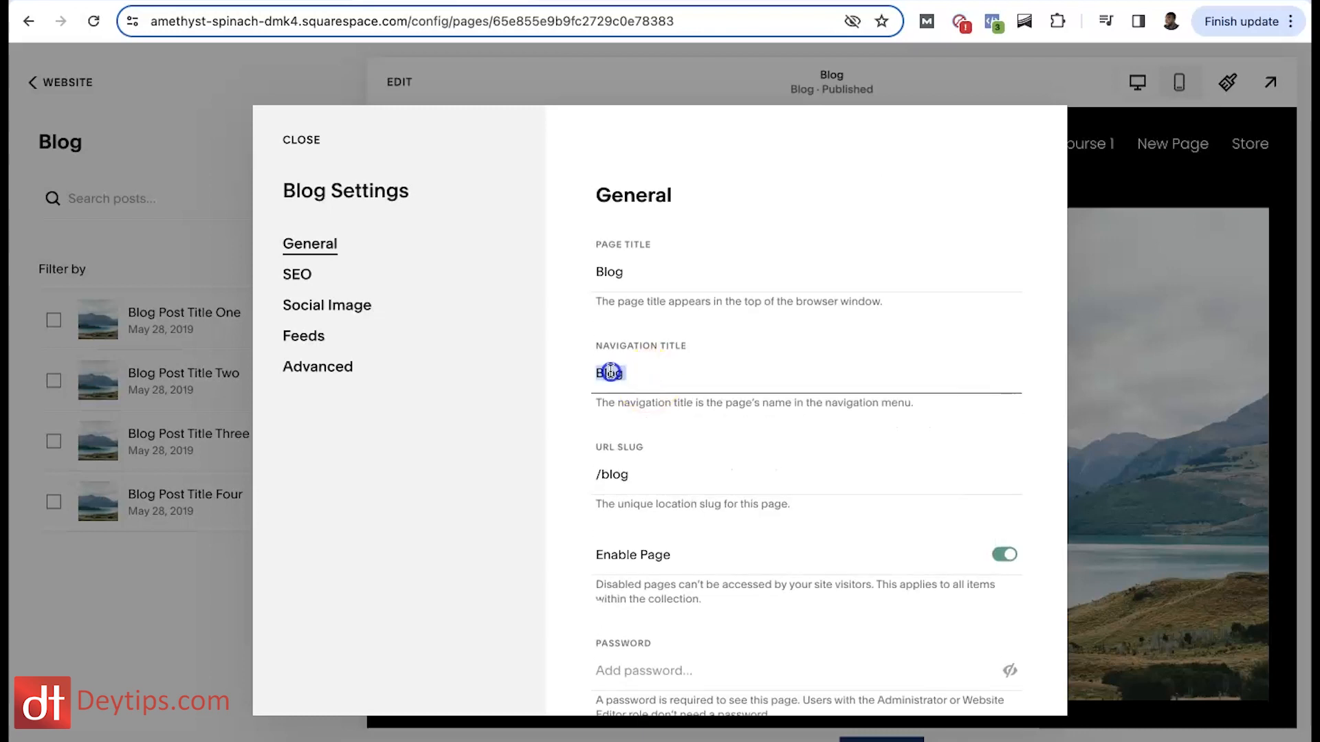
{"action": "left_click_drag", "start_coordinate": [632, 381], "coordinate": [576, 382]}
{"action": "left_click_drag", "start_coordinate": [642, 274], "coordinate": [577, 258]}
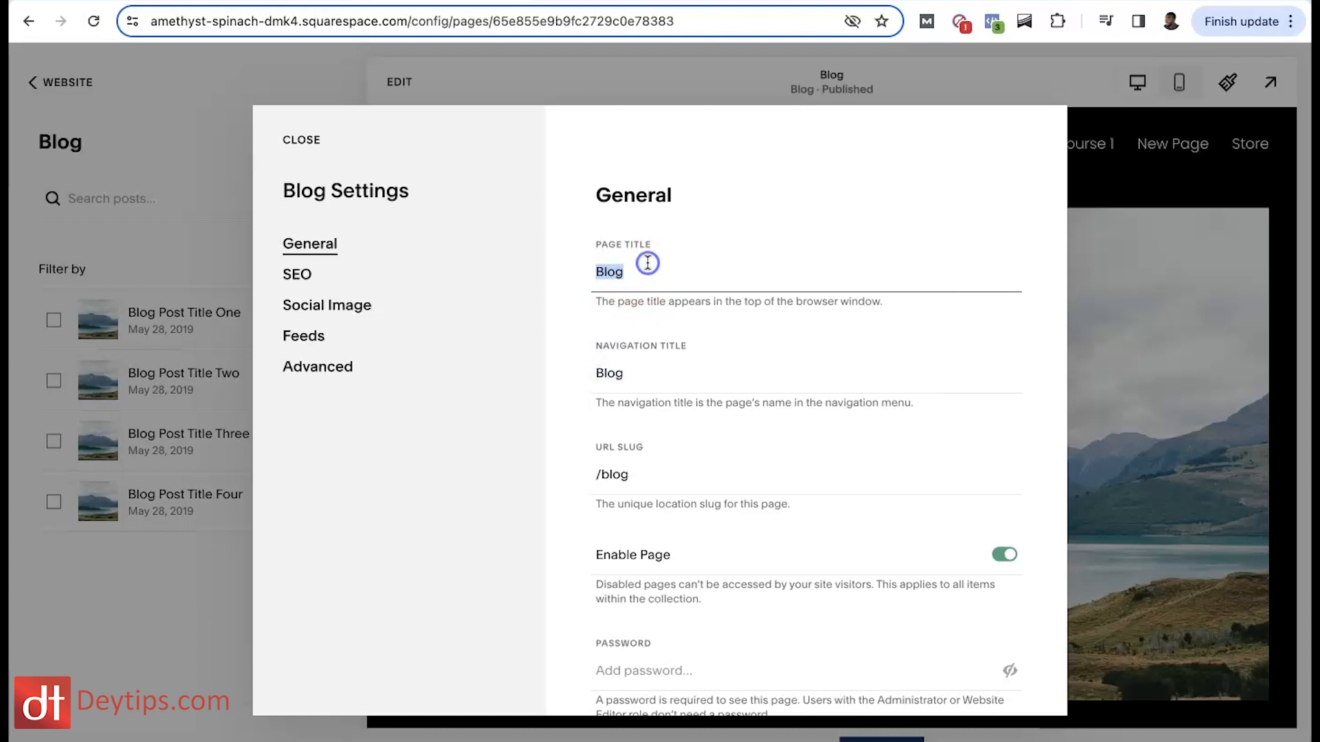
{"action": "scroll", "coordinate": [643, 281], "scroll_direction": "down", "scroll_amount": 3}
{"action": "left_click", "coordinate": [639, 300]}
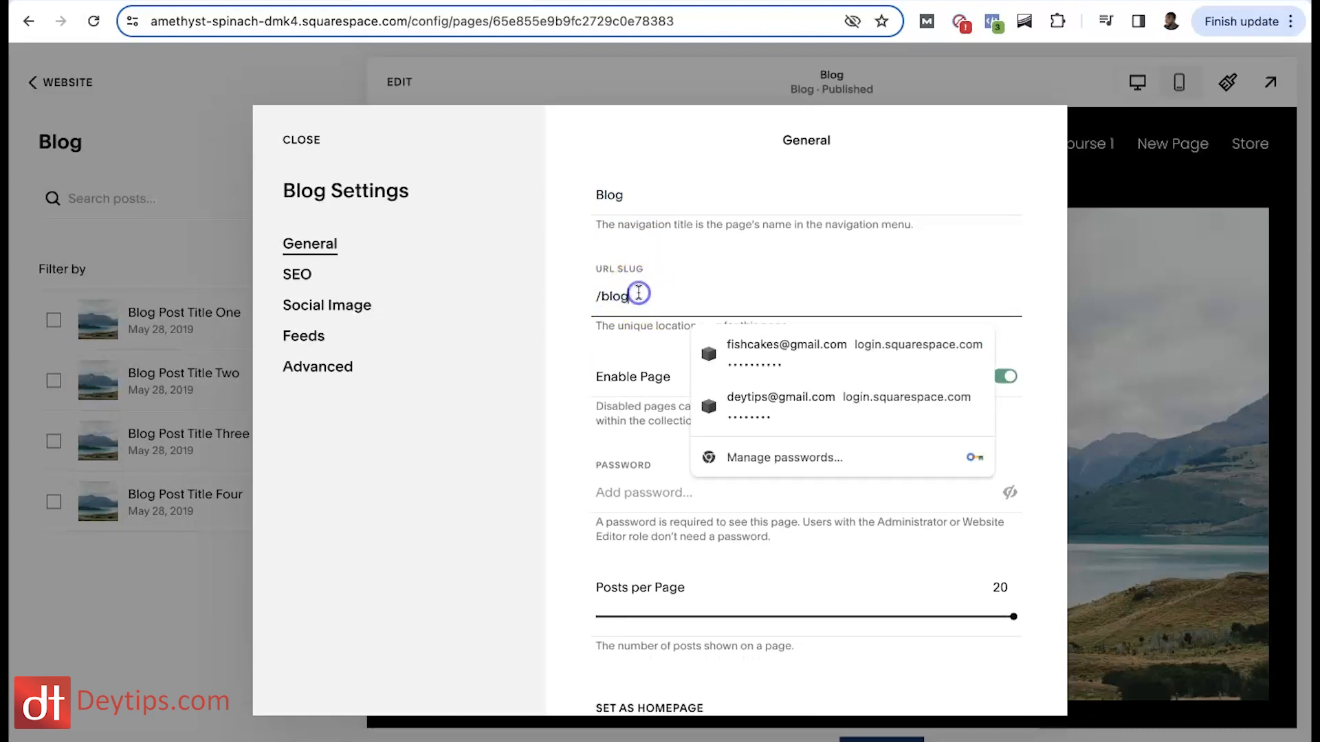
{"action": "scroll", "coordinate": [656, 296], "scroll_direction": "down", "scroll_amount": 1}
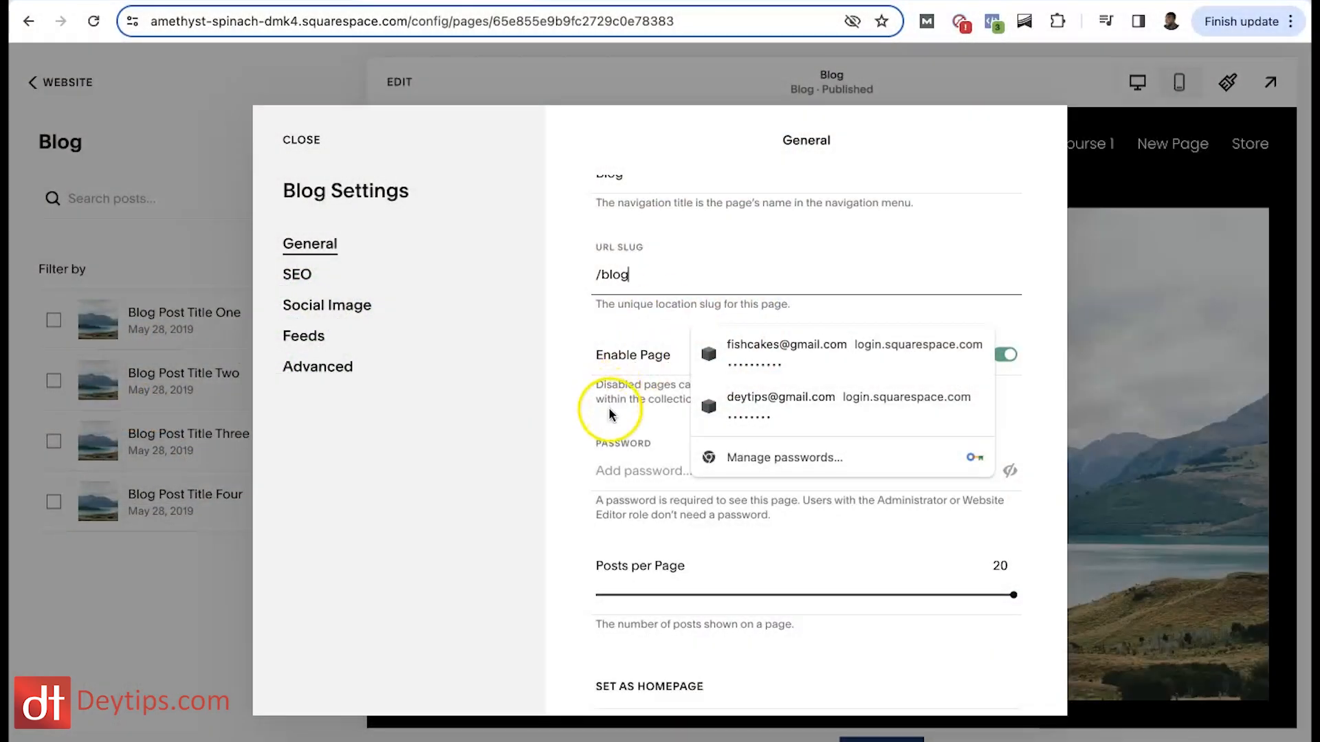
{"action": "left_click", "coordinate": [605, 422]}
{"action": "scroll", "coordinate": [708, 424], "scroll_direction": "down", "scroll_amount": 1}
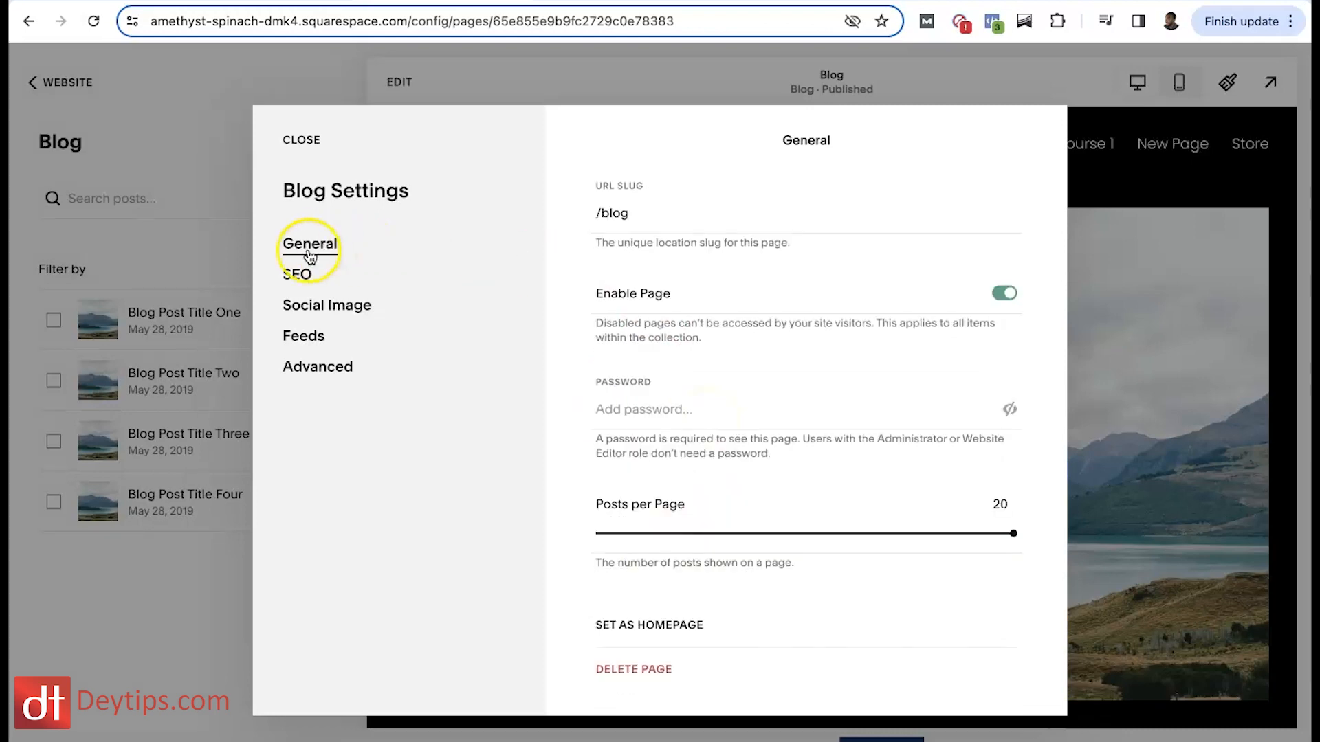
Review the blog's SEO title, description, search visibility and social image options, and close the blog settings.
{"action": "left_click", "coordinate": [289, 276]}
{"action": "scroll", "coordinate": [874, 567], "scroll_direction": "down", "scroll_amount": 3}
{"action": "scroll", "coordinate": [874, 567], "scroll_direction": "up", "scroll_amount": 1}
{"action": "scroll", "coordinate": [874, 567], "scroll_direction": "down", "scroll_amount": 1}
{"action": "scroll", "coordinate": [839, 480], "scroll_direction": "up", "scroll_amount": 3}
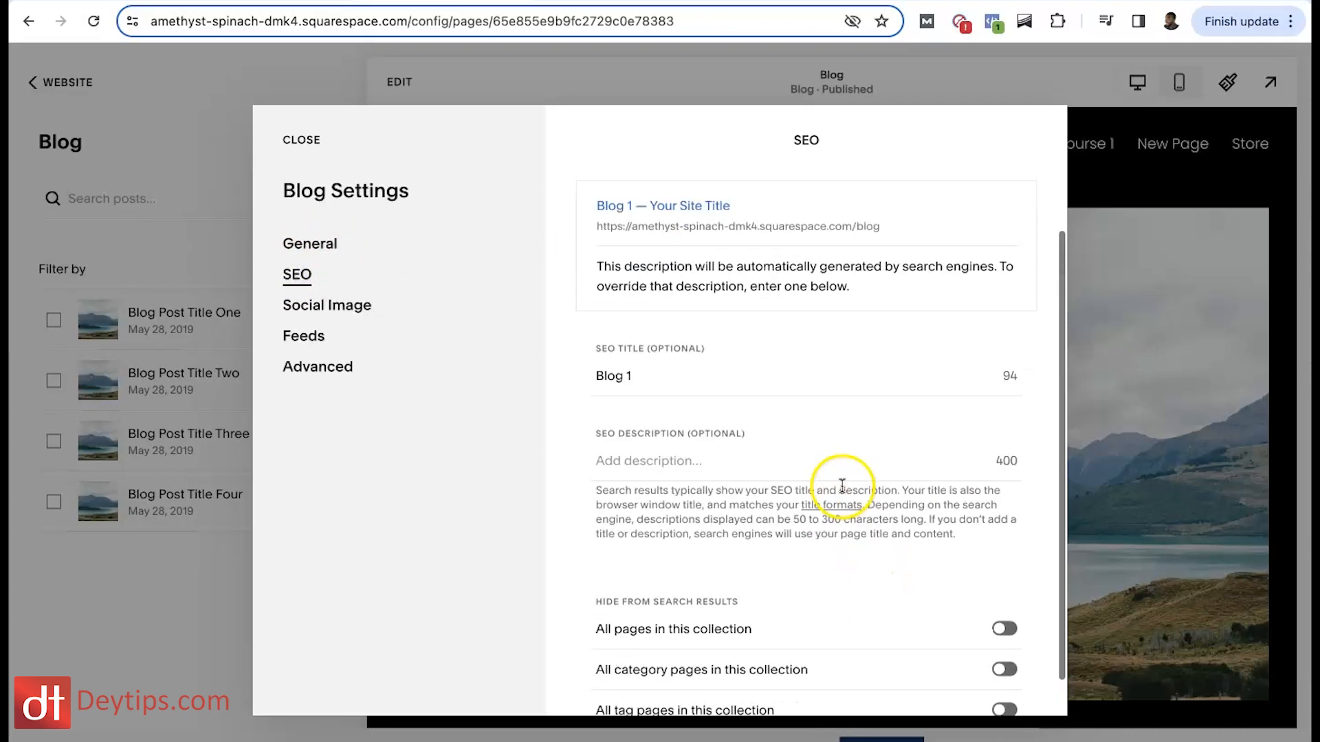
{"action": "left_click", "coordinate": [358, 308]}
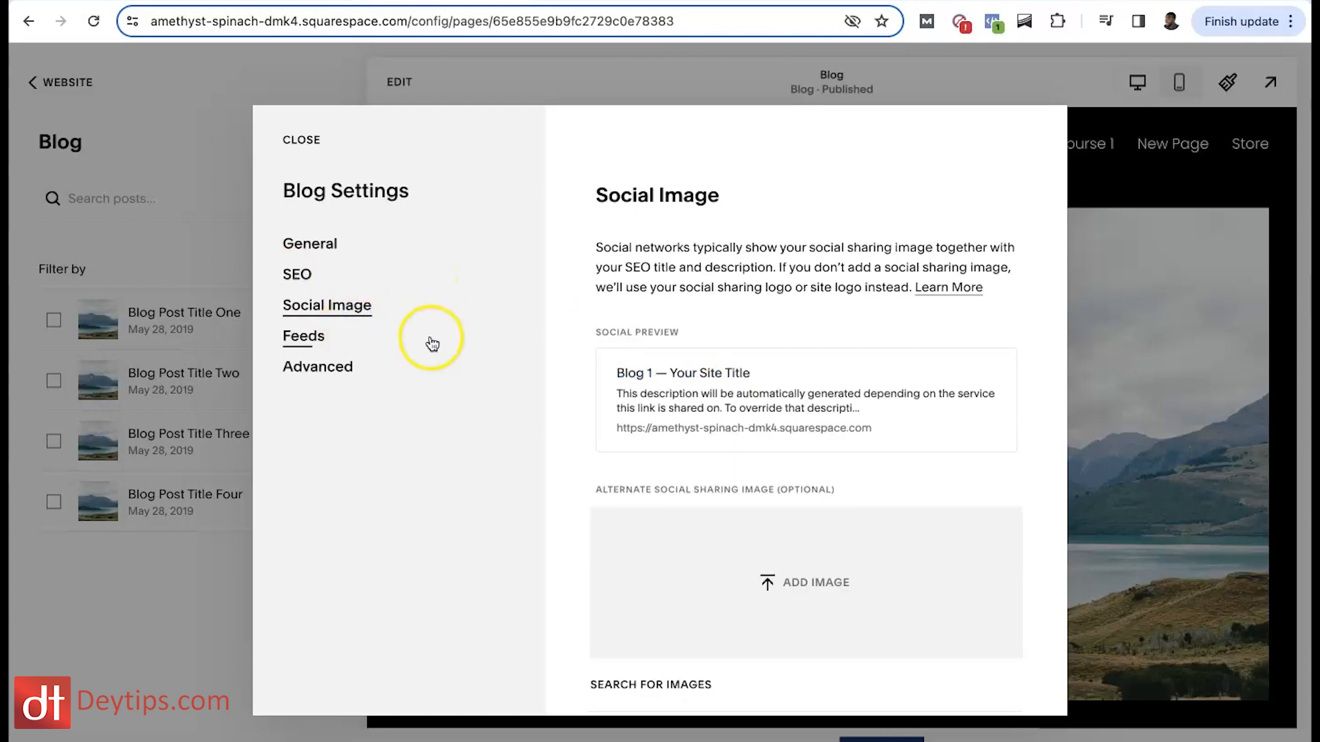
{"action": "key", "text": "Escape"}
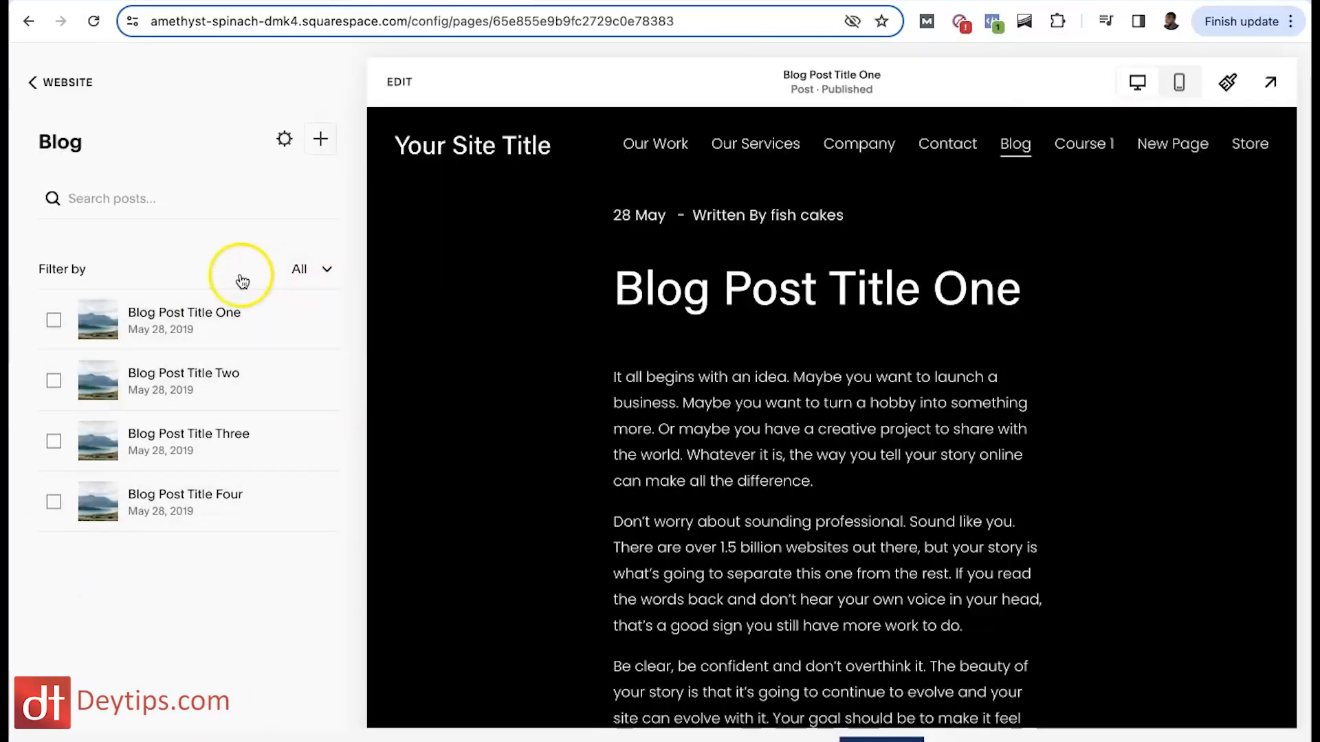
Open the settings of Blog Post Title One and examine its featured image, excerpt, post URL, author and source URL.
{"action": "left_click", "coordinate": [333, 321]}
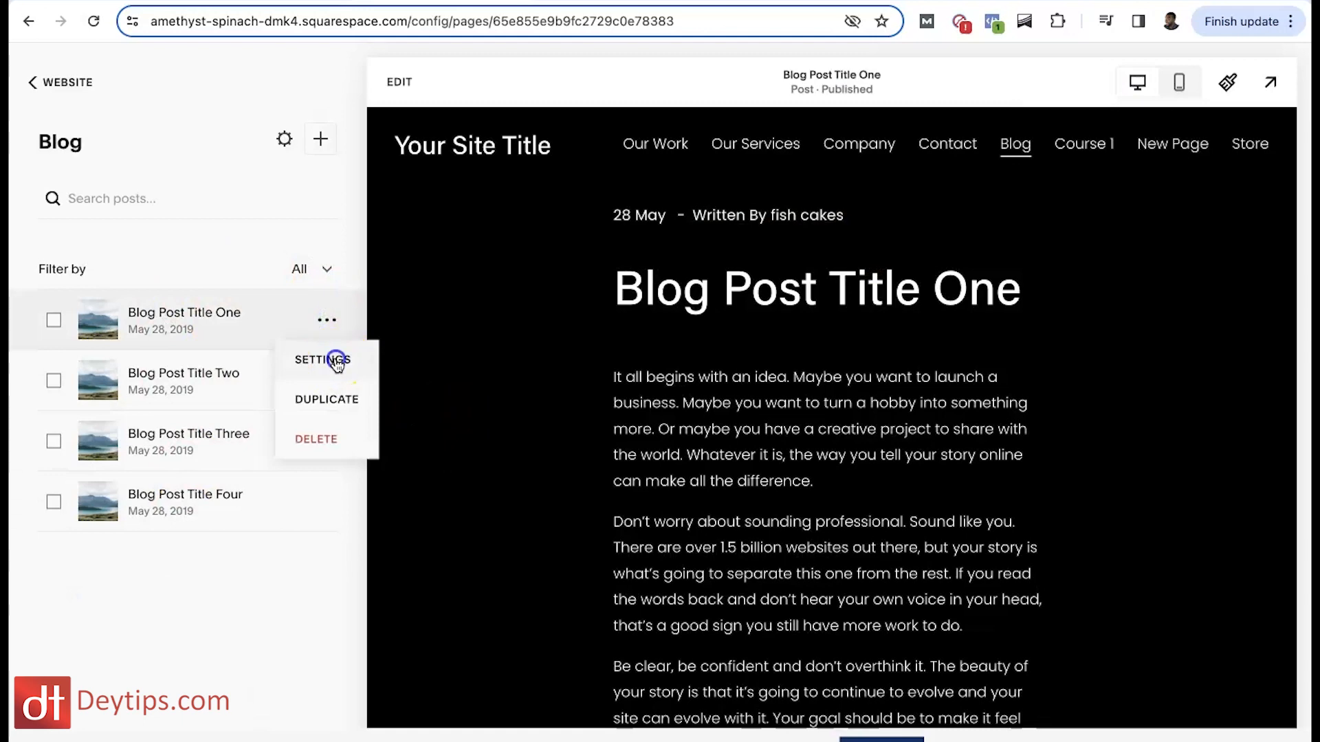
{"action": "left_click", "coordinate": [332, 359]}
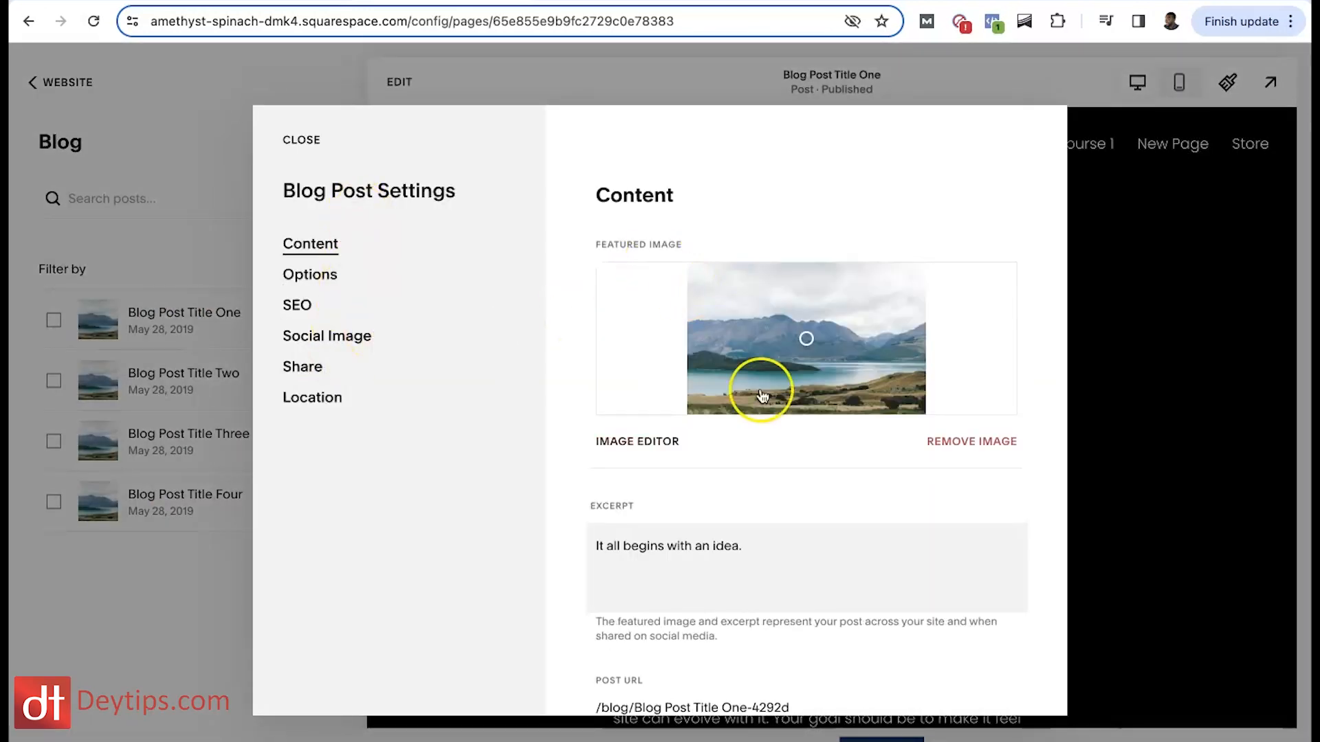
{"action": "scroll", "coordinate": [775, 426], "scroll_direction": "down", "scroll_amount": 4}
{"action": "scroll", "coordinate": [775, 427], "scroll_direction": "down", "scroll_amount": 3}
{"action": "scroll", "coordinate": [775, 427], "scroll_direction": "up", "scroll_amount": 6}
{"action": "scroll", "coordinate": [846, 408], "scroll_direction": "down", "scroll_amount": 2}
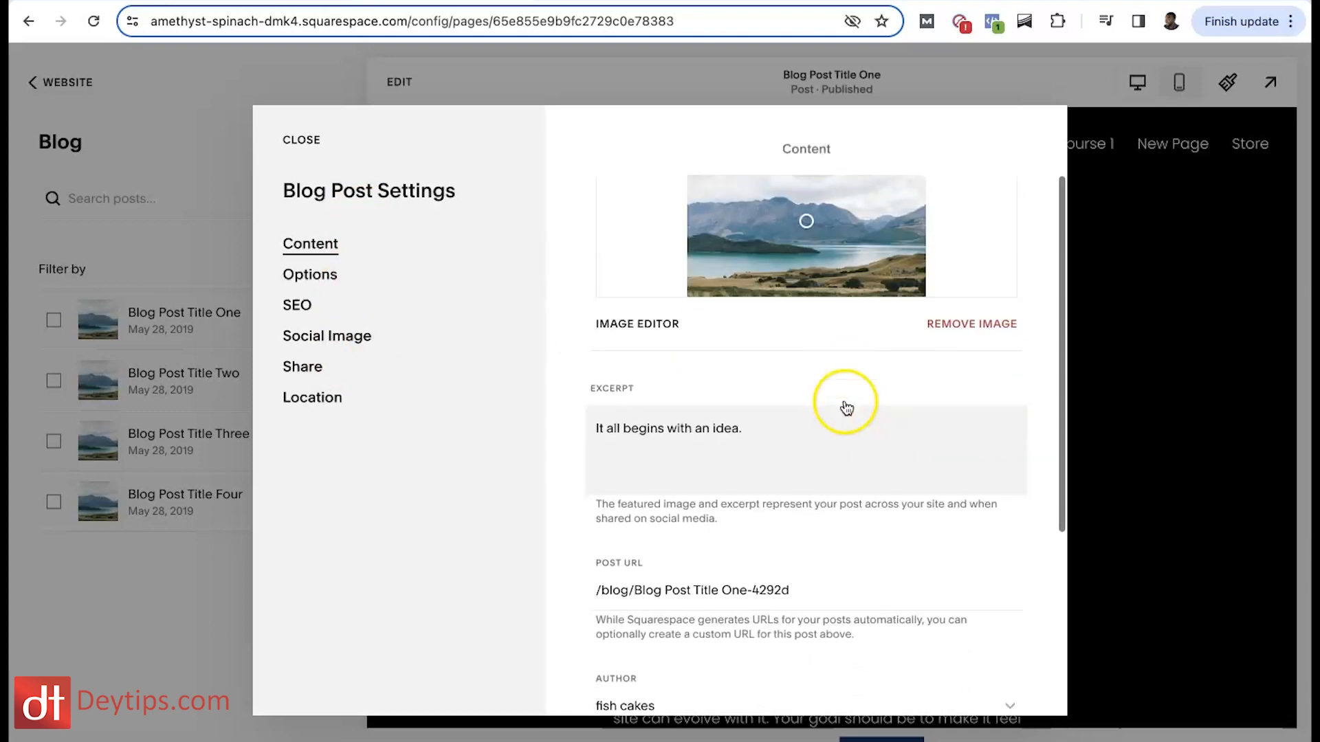
{"action": "scroll", "coordinate": [722, 456], "scroll_direction": "down", "scroll_amount": 5}
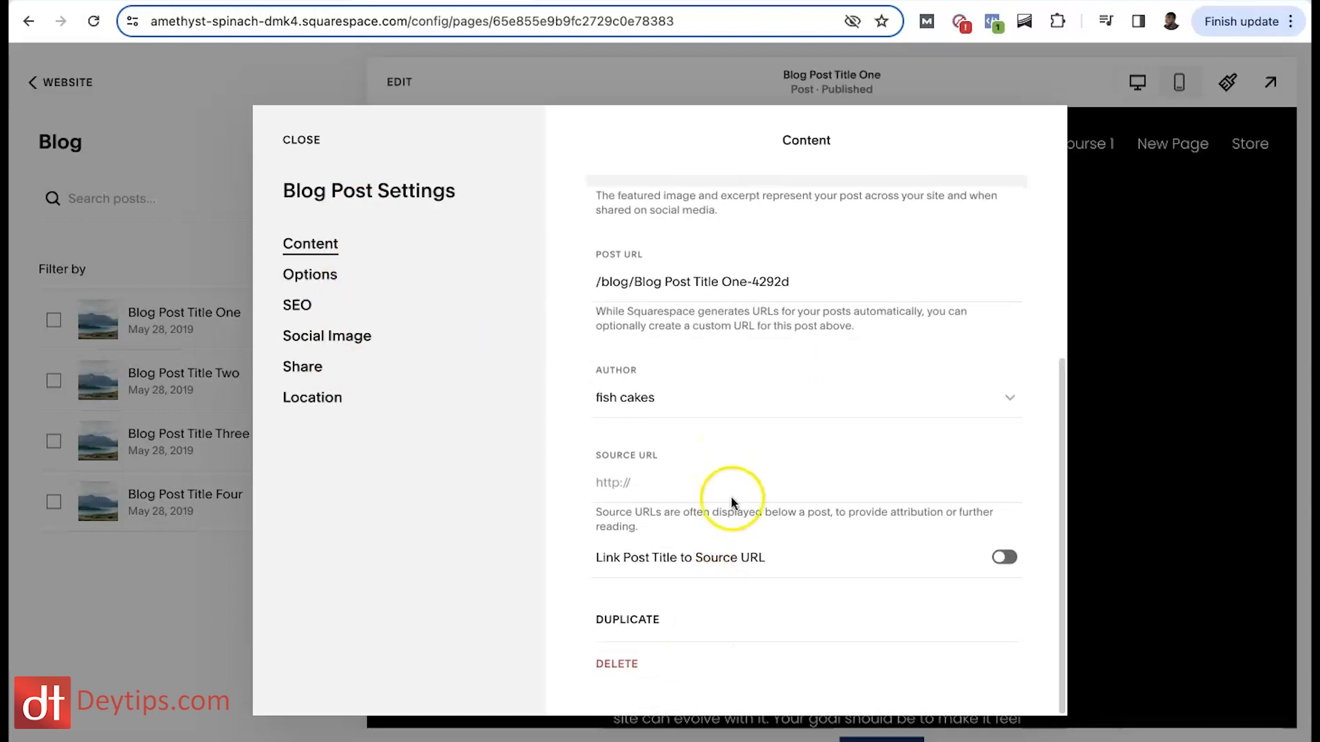
{"action": "scroll", "coordinate": [731, 501], "scroll_direction": "up", "scroll_amount": 7}
Create a category named Option 1 in the options of Blog Post Title One.
{"action": "left_click", "coordinate": [312, 276]}
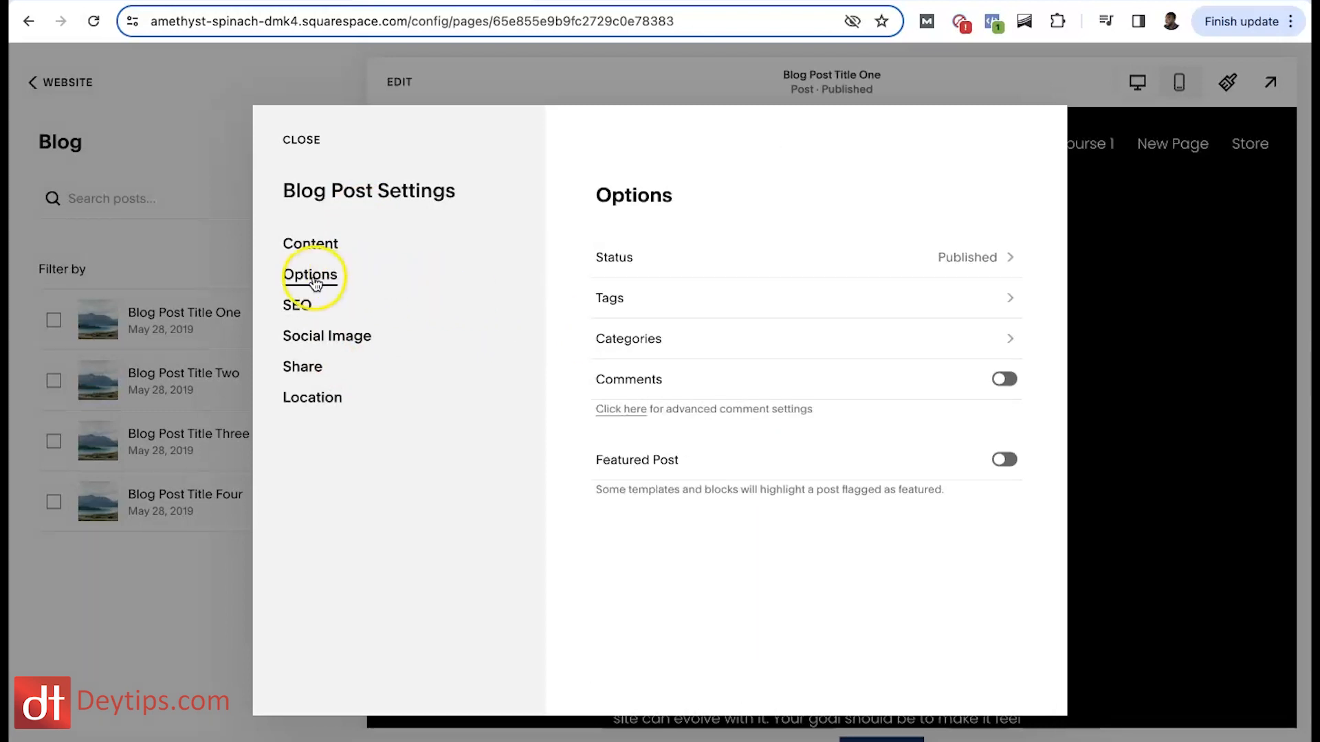
{"action": "left_click", "coordinate": [840, 342]}
{"action": "left_click", "coordinate": [684, 214]}
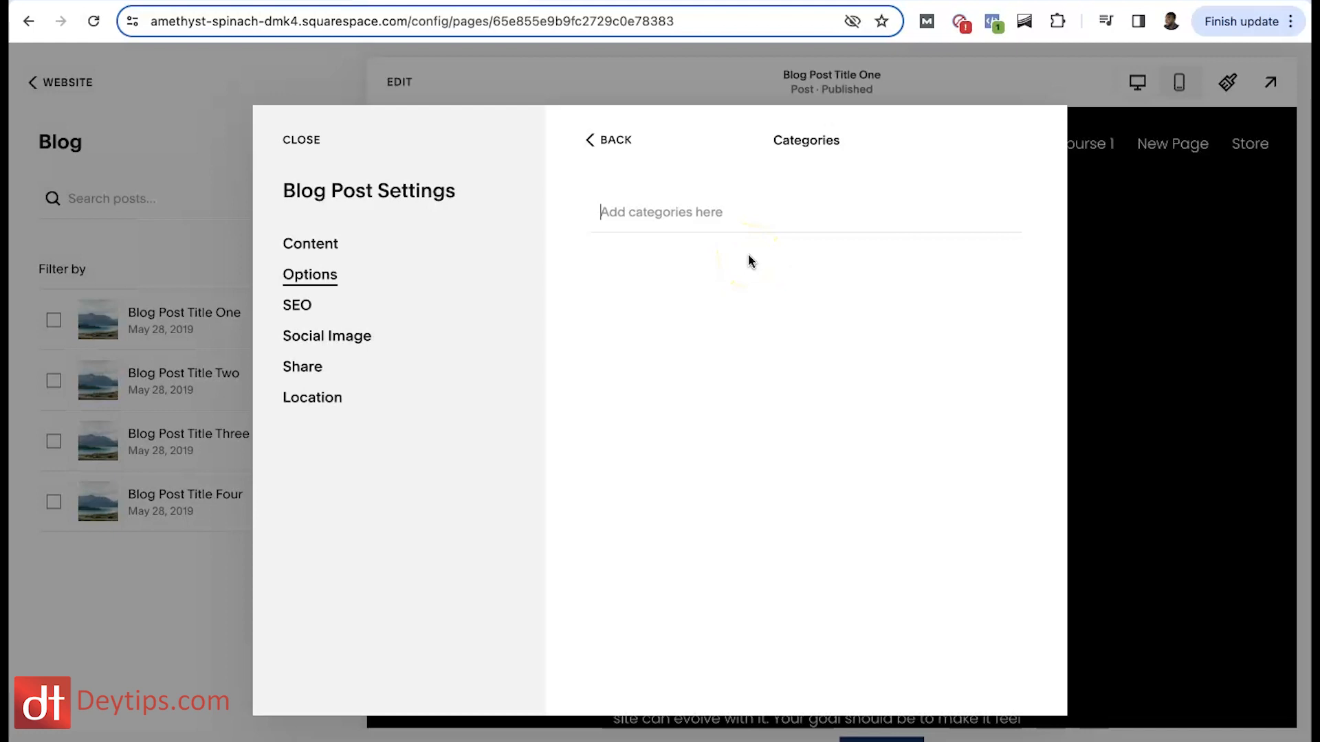
{"action": "type", "text": "Option 1"}
{"action": "key", "text": "Return"}
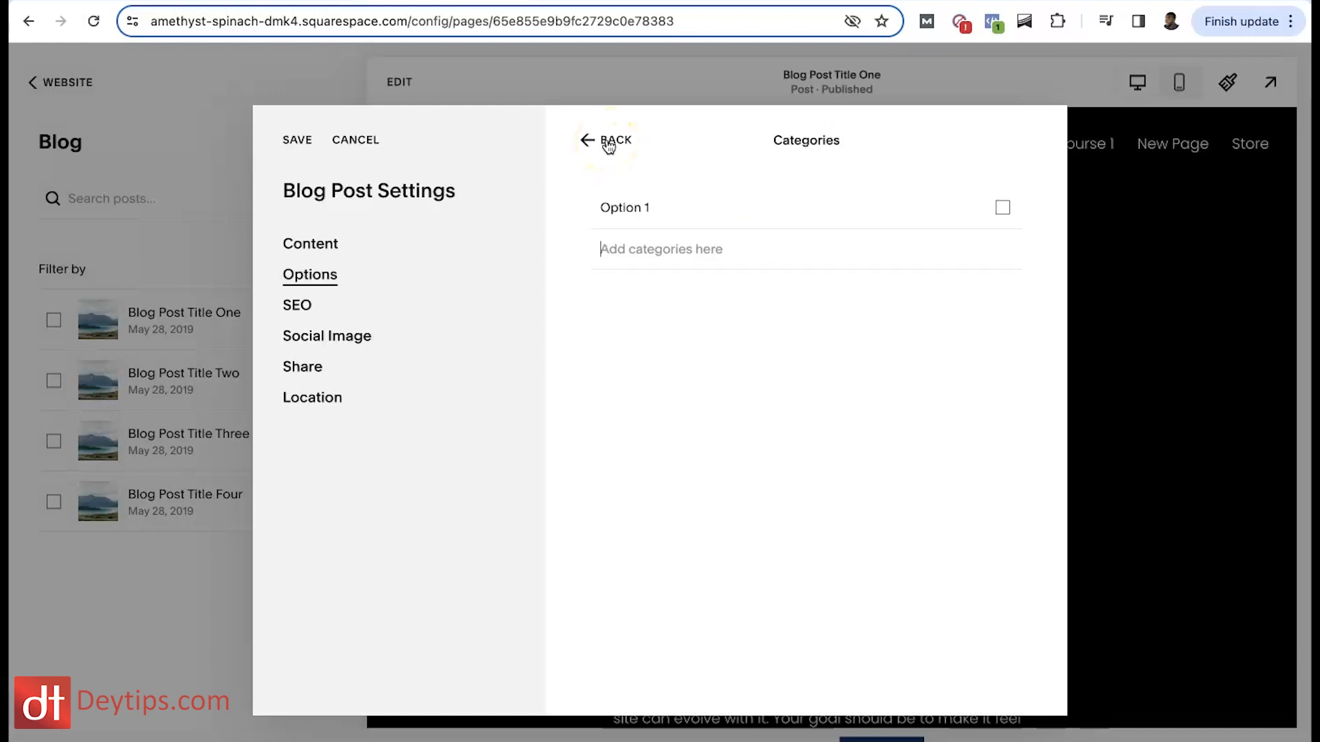
{"action": "left_click", "coordinate": [609, 141]}
Review the SEO title and description fields of Blog Post Title One and start cancelling out of the post settings.
{"action": "left_click", "coordinate": [302, 303]}
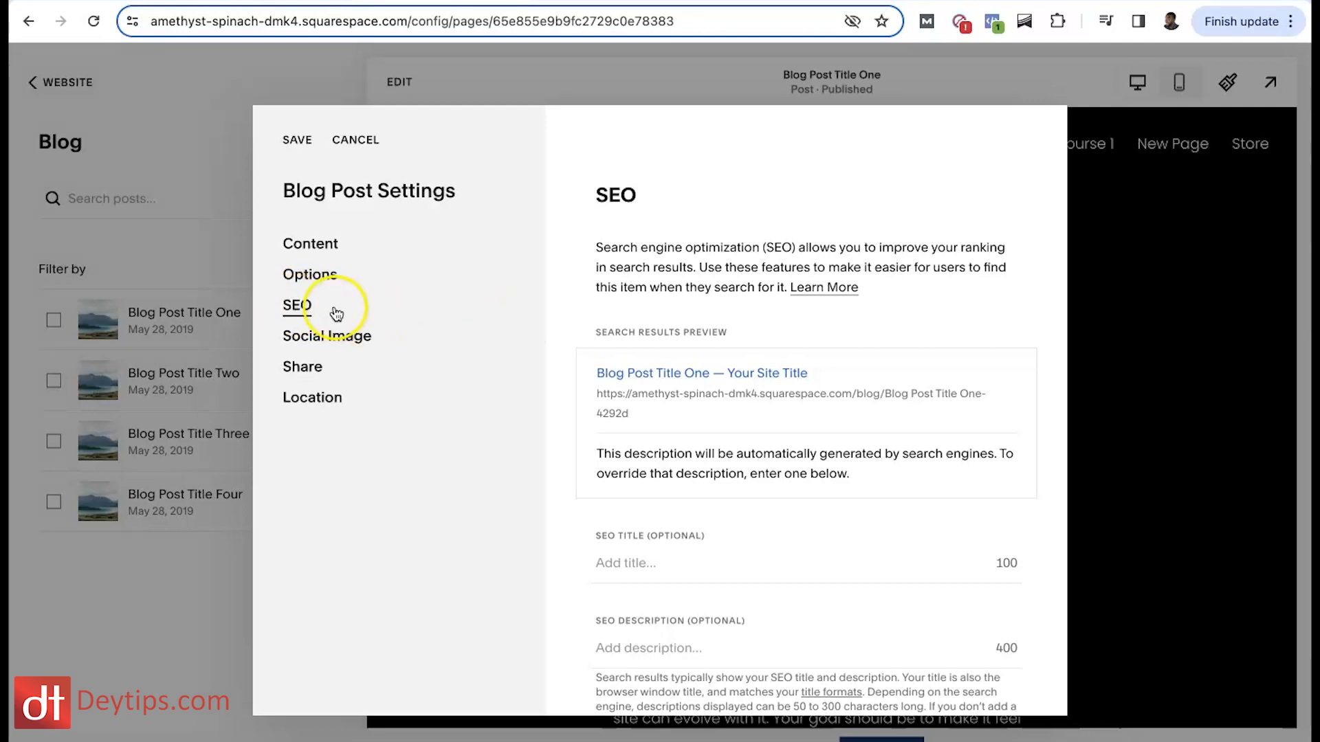
{"action": "scroll", "coordinate": [774, 398], "scroll_direction": "down", "scroll_amount": 1}
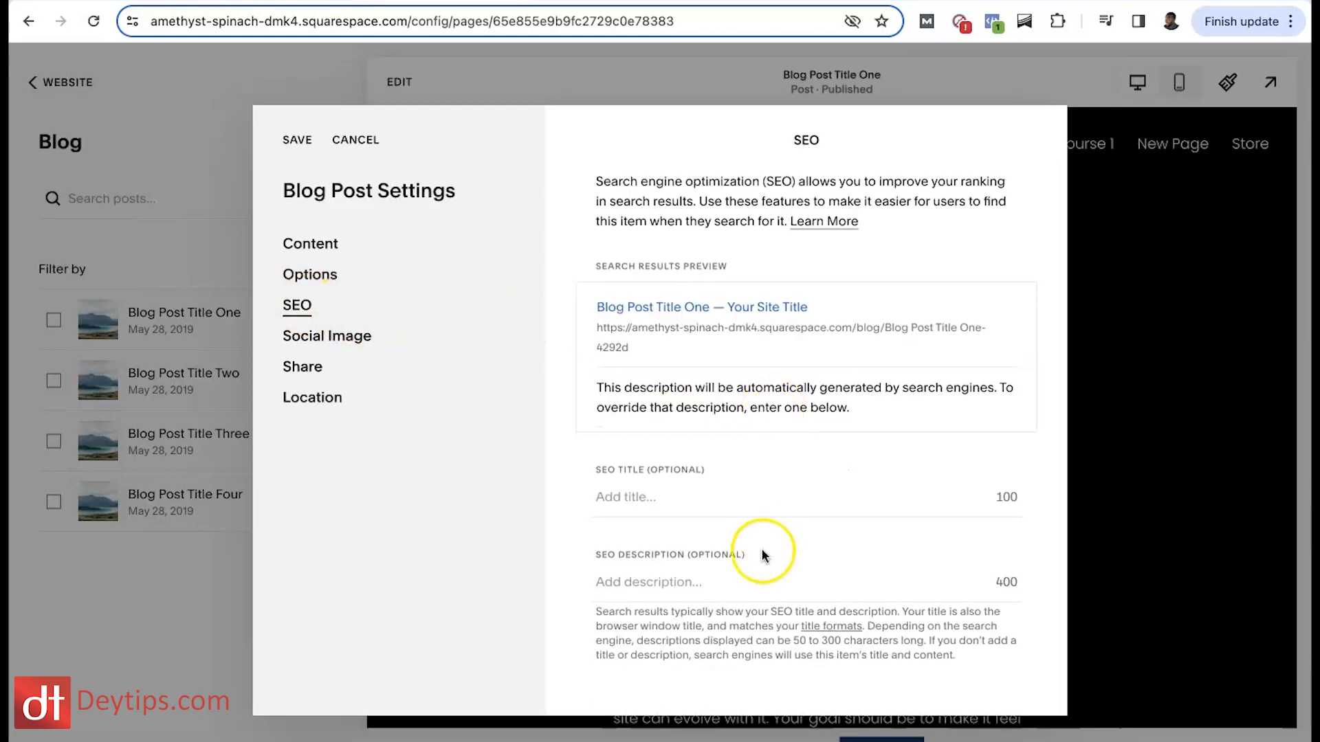
{"action": "left_click", "coordinate": [1102, 451]}
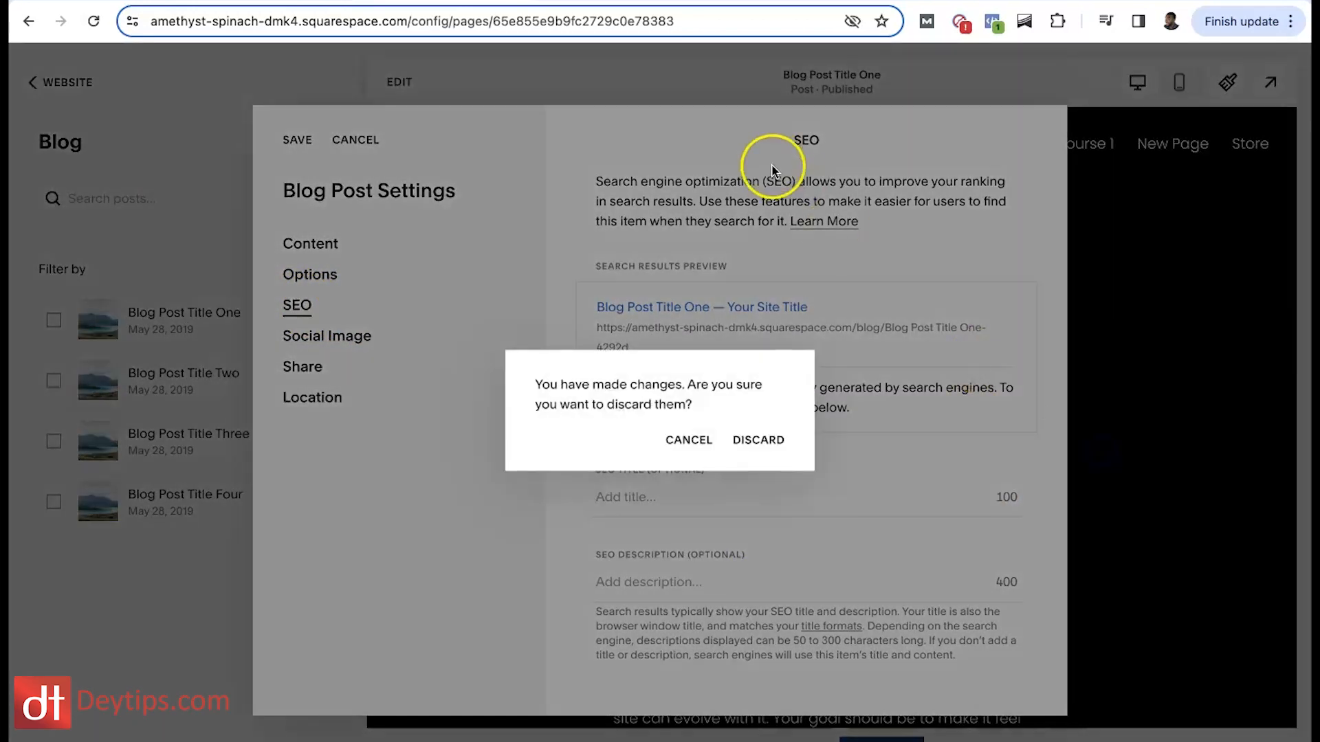
{"action": "left_click", "coordinate": [685, 448]}
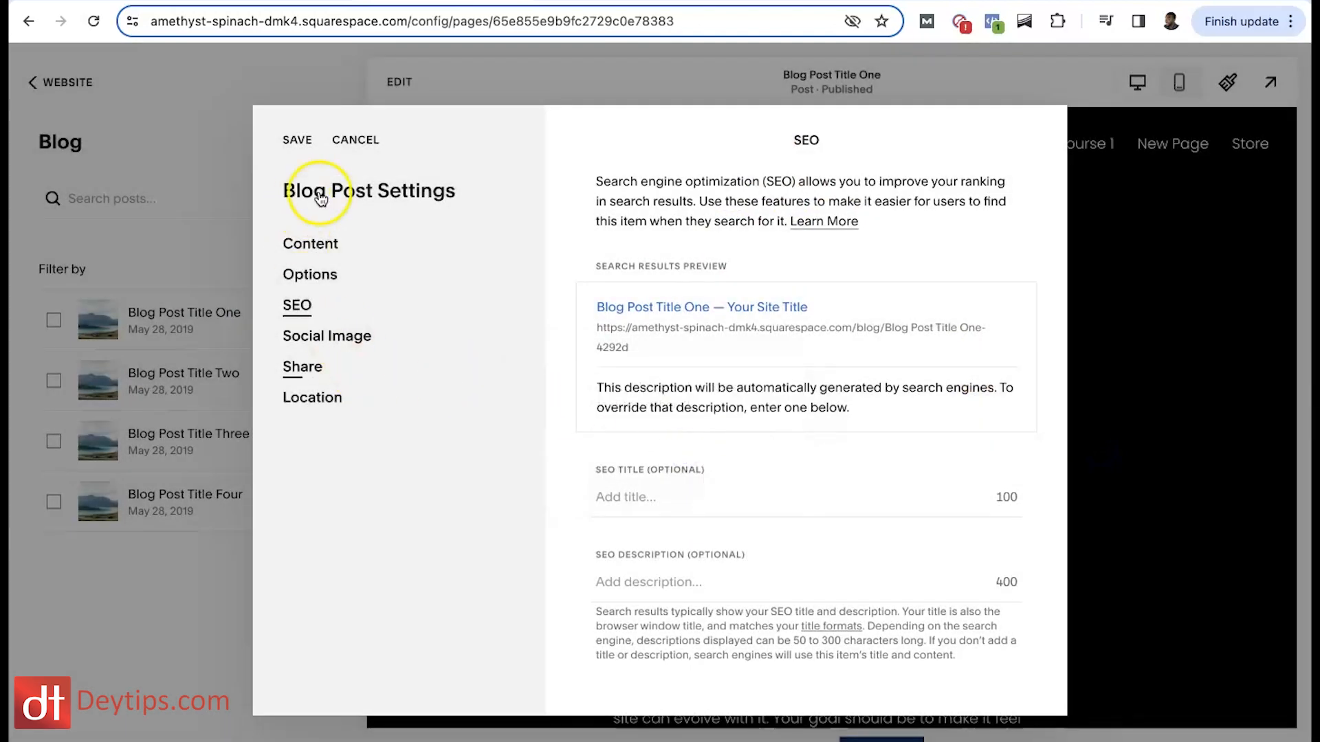
{"action": "left_click", "coordinate": [356, 140]}
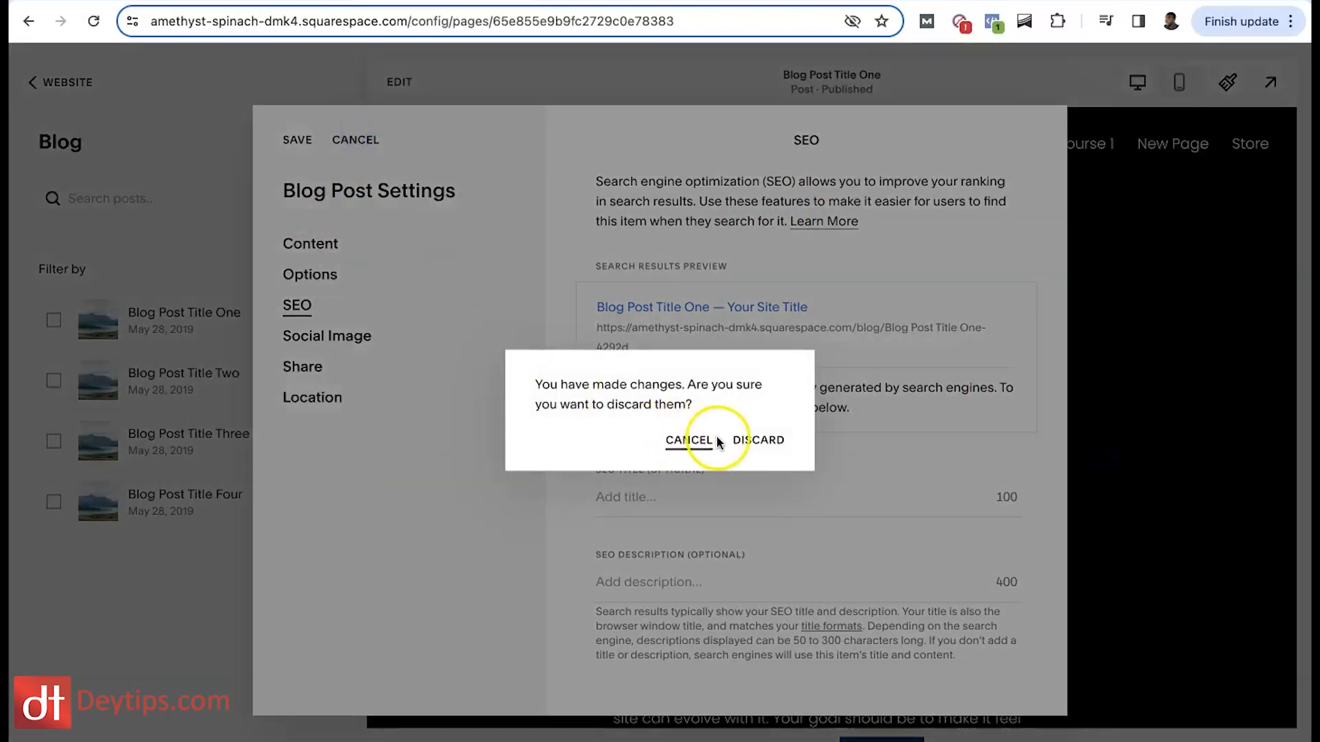